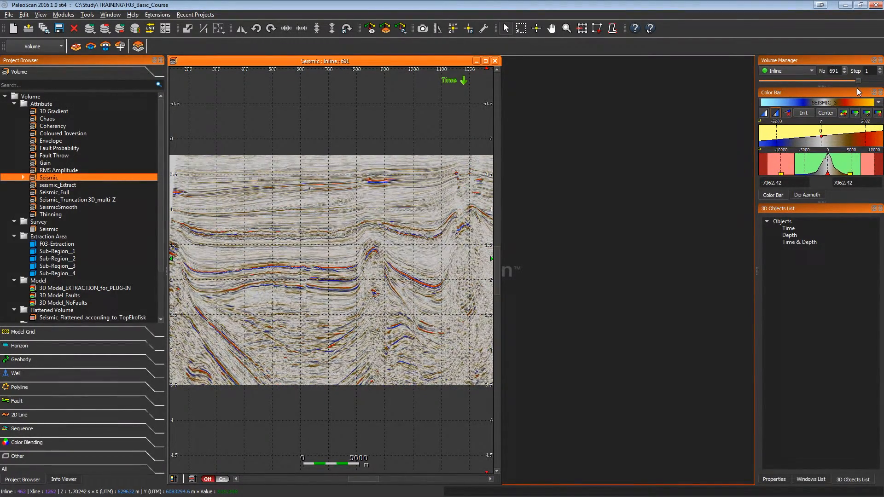
Zoom in on the central dome on seismic inline 689 and activate the Multi-Z Picking toolset.
middle_click_drag(428, 280, 423, 276)
scroll(389, 253, "up", 5)
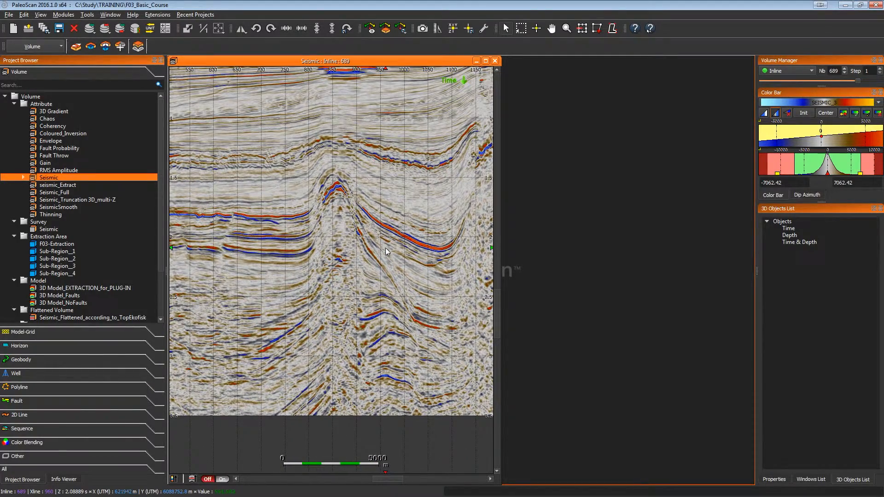
key("g")
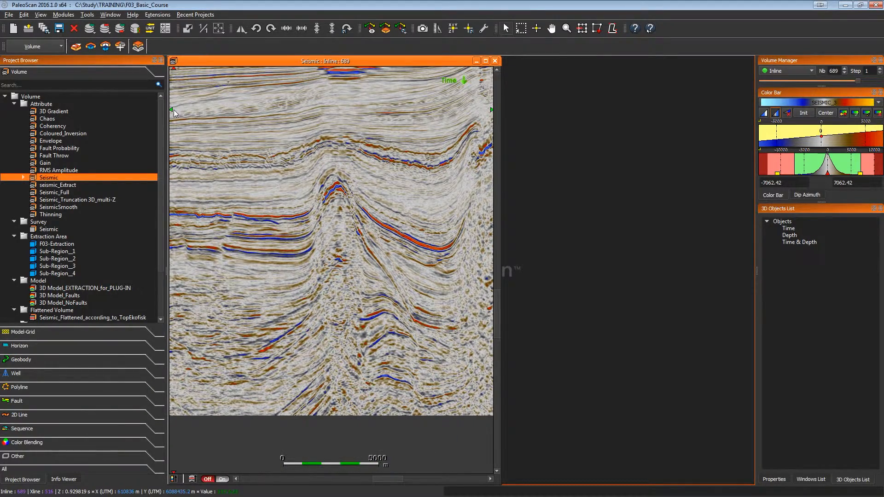
left_click(53, 48)
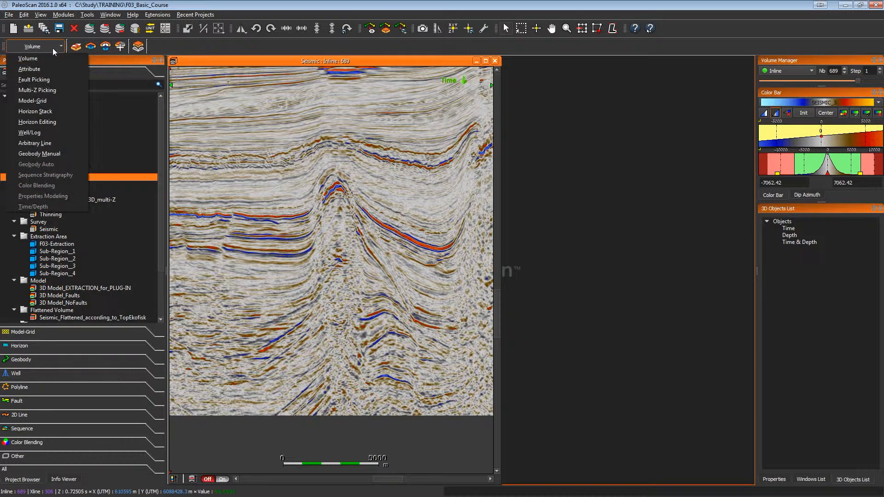
left_click(59, 93)
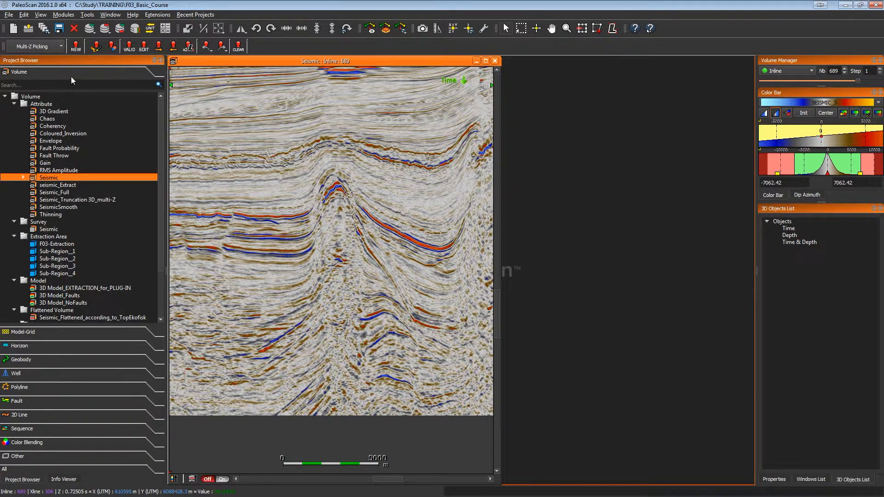
Create a new picking object named Multi-Z and fit the 3D viewer beside the seismic section.
left_click(76, 48)
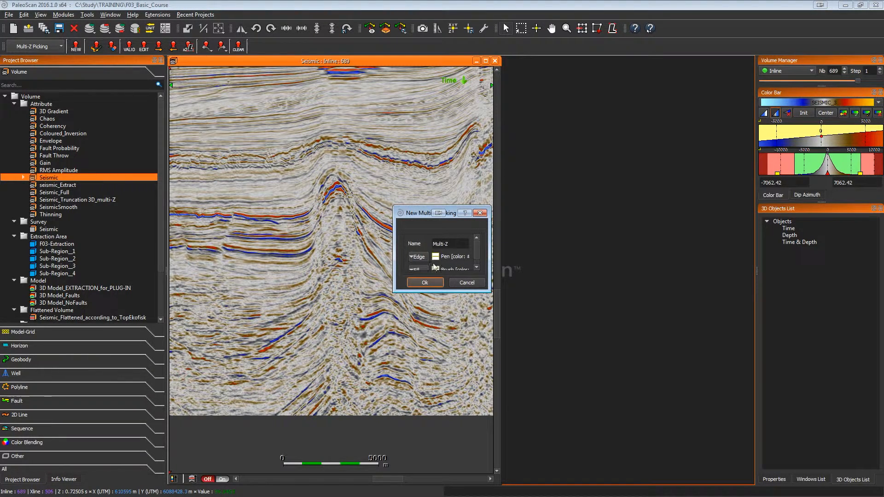
left_click_drag(488, 291, 517, 308)
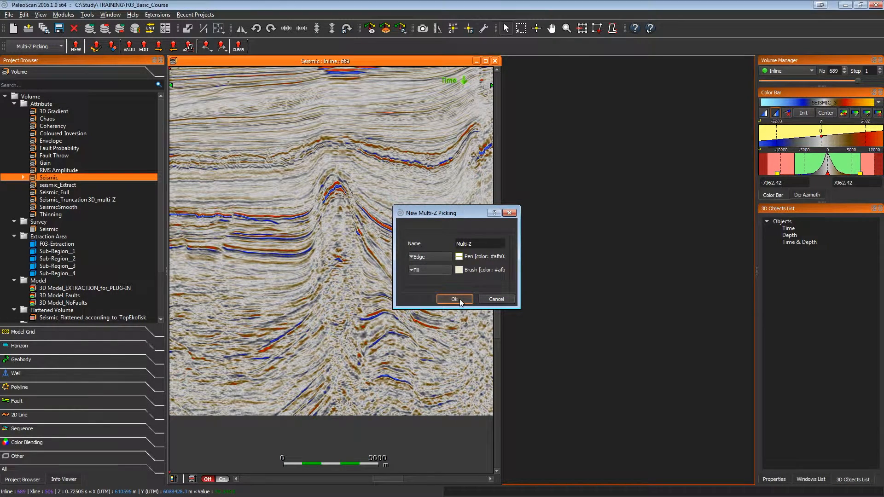
left_click(454, 300)
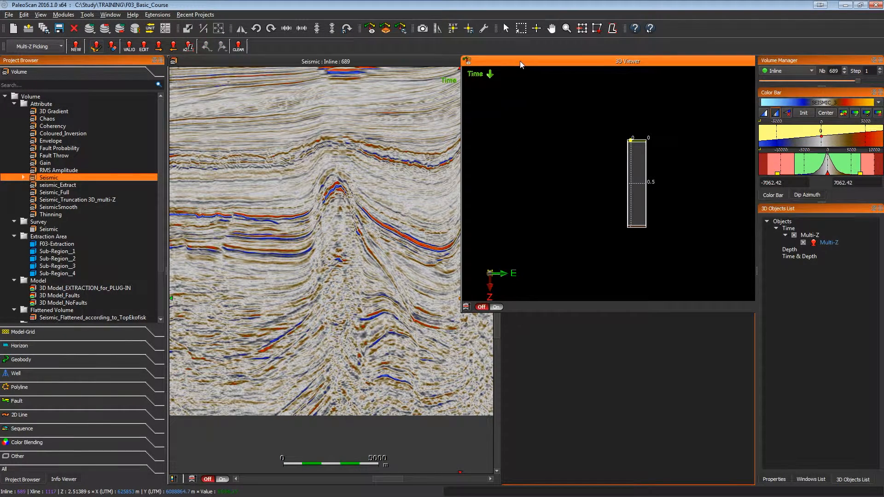
left_click_drag(520, 60, 458, 68)
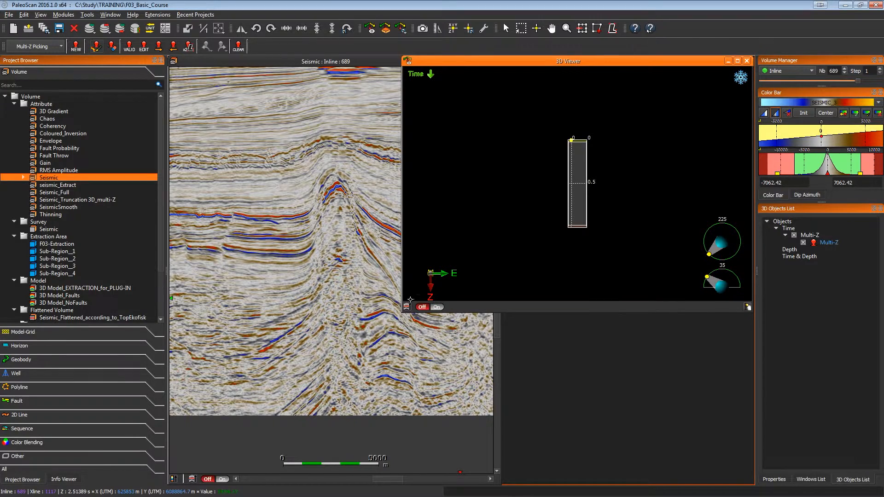
left_click_drag(401, 312, 495, 486)
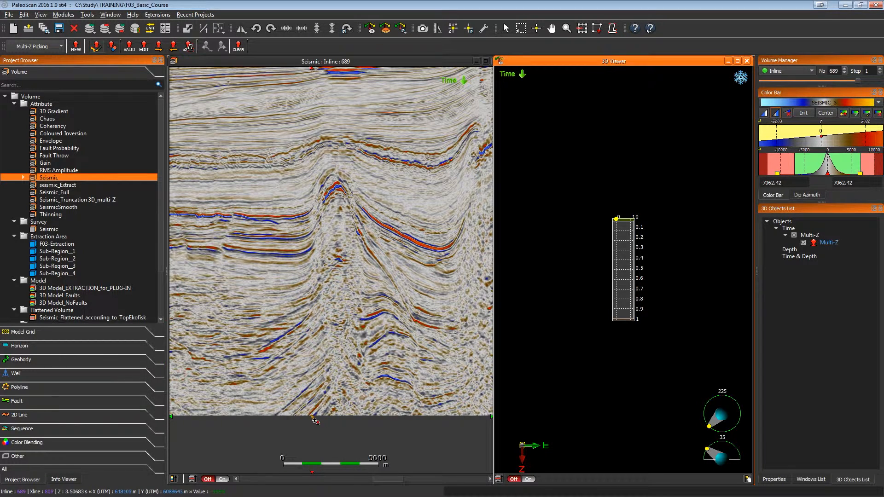
Pick the dome's left flank on inline 689, from the base of the section up to its shoulder.
left_click(331, 419)
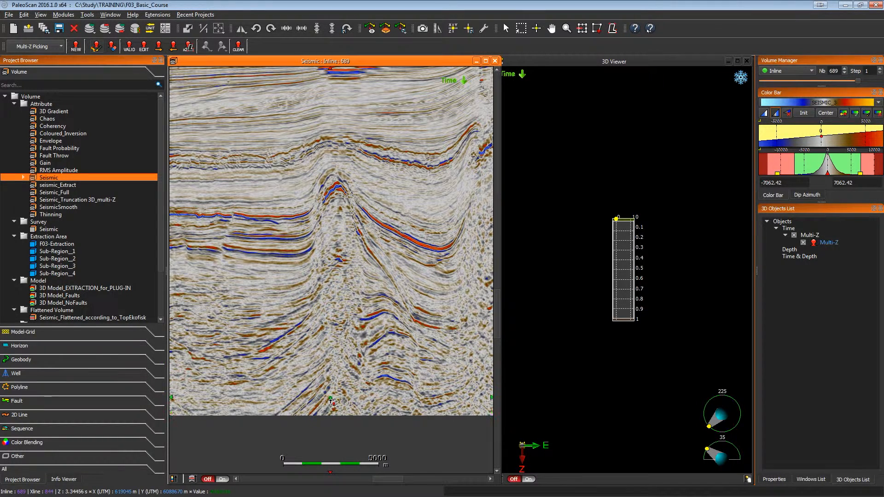
left_click(329, 414)
left_click(330, 388)
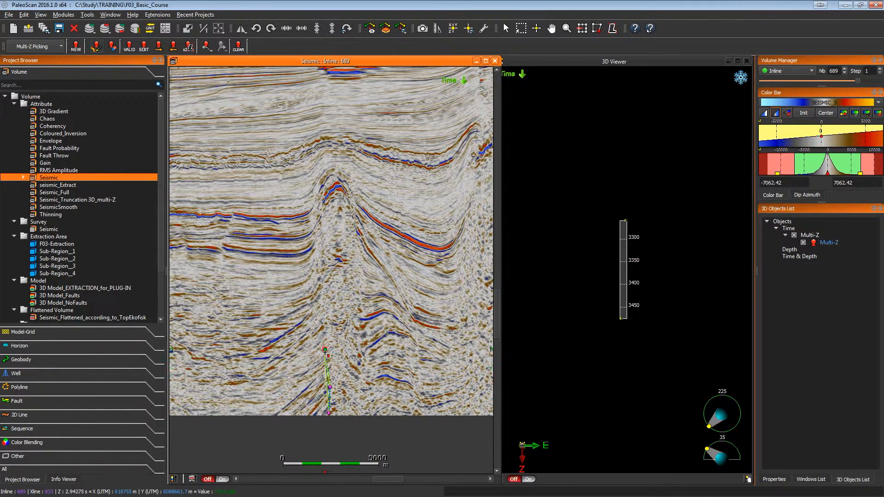
left_click(324, 344)
left_click(321, 297)
left_click(319, 256)
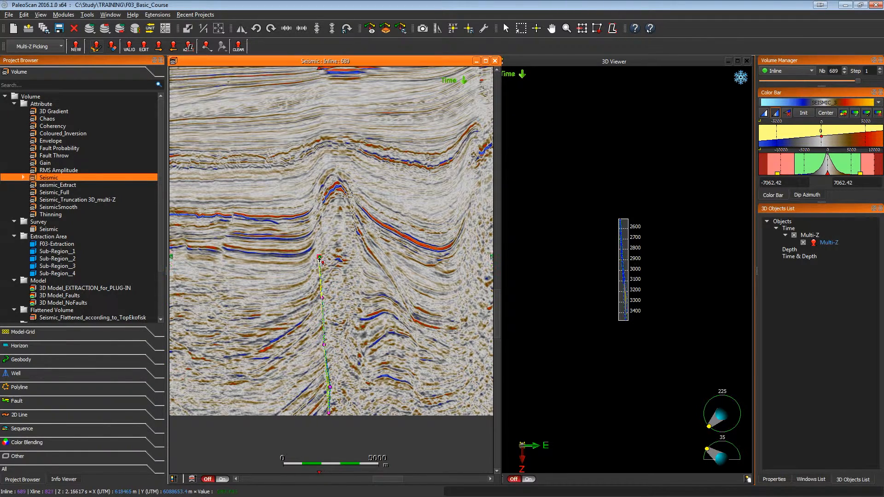
left_click(317, 215)
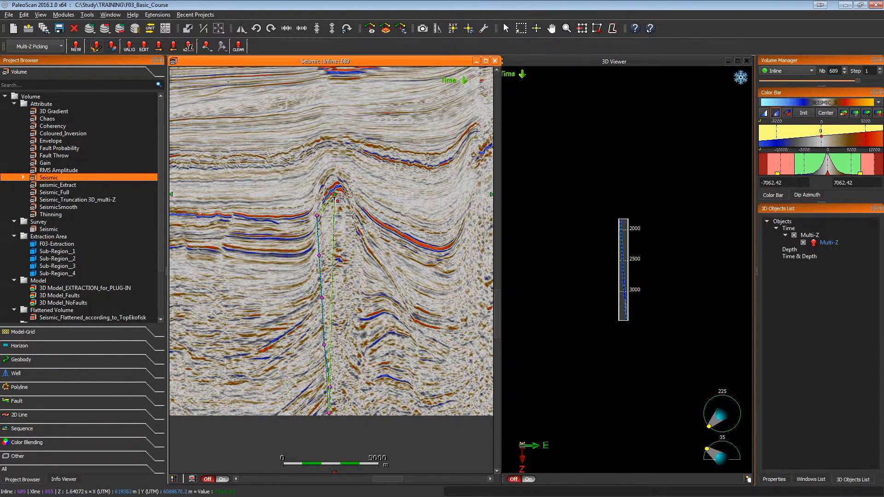
Continue the inline 689 outline over the dome's crest and down its right flank to the section base.
left_click(331, 196)
left_click(343, 193)
left_click(354, 213)
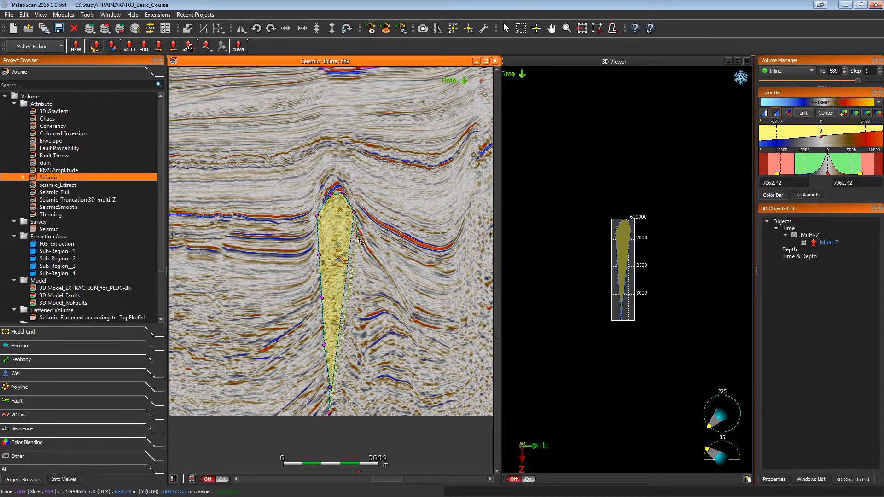
left_click(360, 248)
left_click(362, 290)
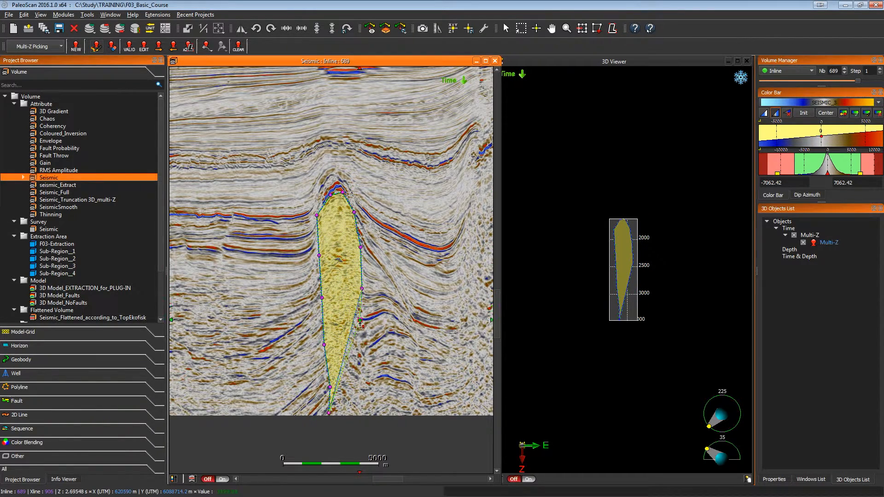
left_click(360, 319)
left_click(360, 361)
left_click(378, 407)
left_click_drag(379, 411, 380, 419)
left_click(378, 417)
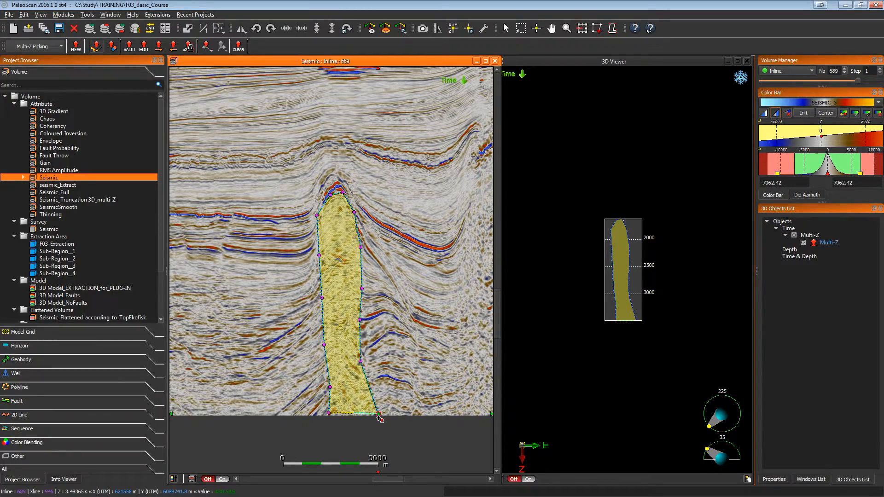
Outline the dome on inline 672 and pick its left flank on inline 658 from the base upwards.
scroll(378, 419, "down", 17)
scroll(378, 420, "down", 14)
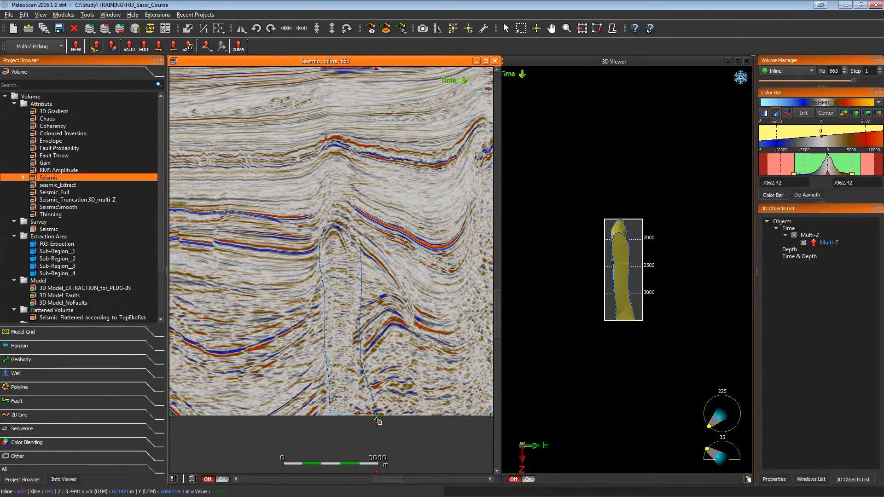
left_click(321, 413)
left_click(326, 393)
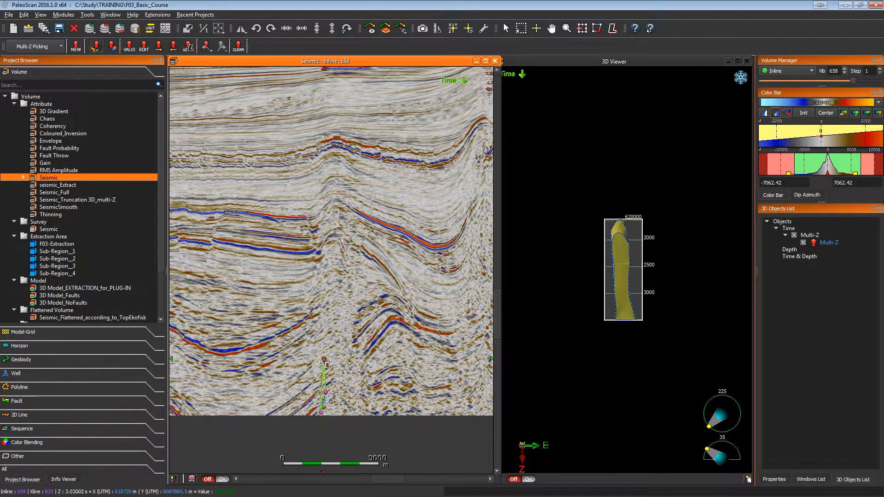
left_click(323, 358)
left_click(322, 325)
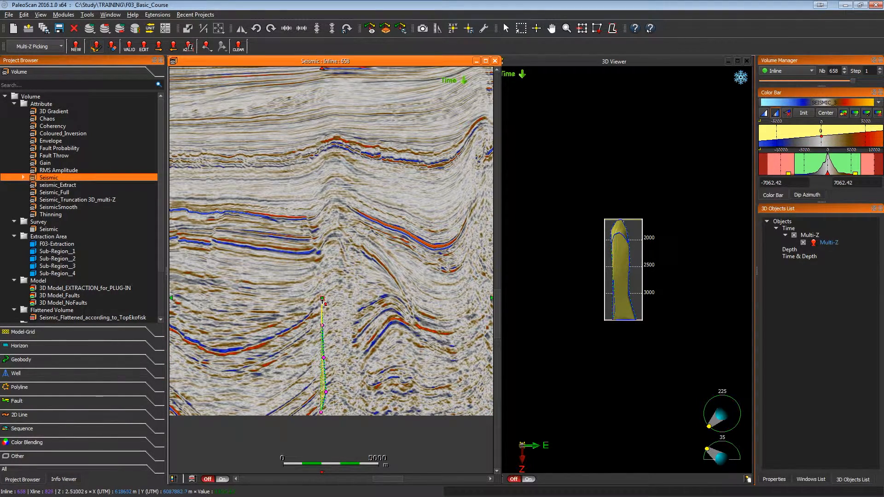
left_click(322, 298)
left_click(318, 278)
left_click(325, 259)
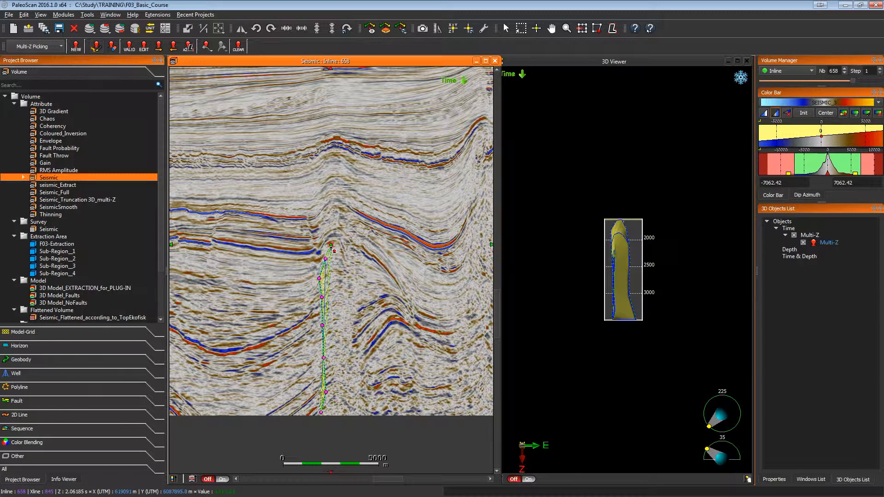
Complete the inline 658 outline over the dome's crest and down its right flank to the base.
left_click(331, 245)
left_click(339, 245)
left_click(351, 264)
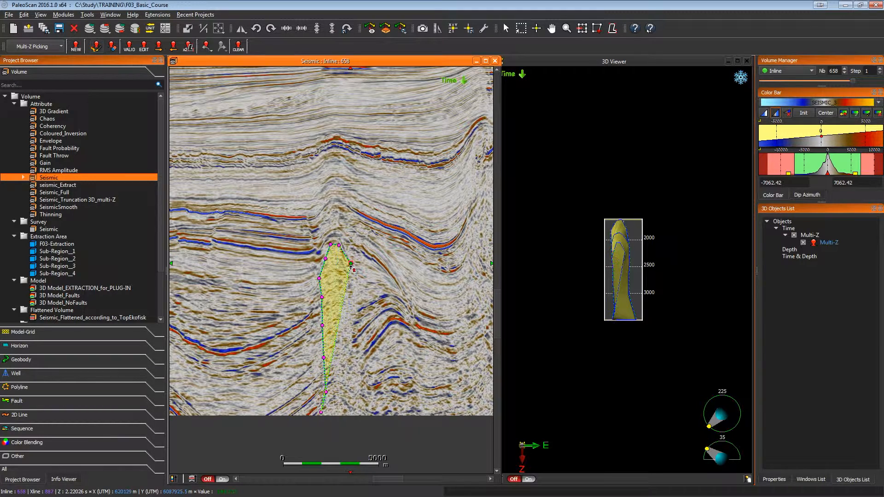
left_click(356, 292)
left_click(357, 329)
left_click(363, 374)
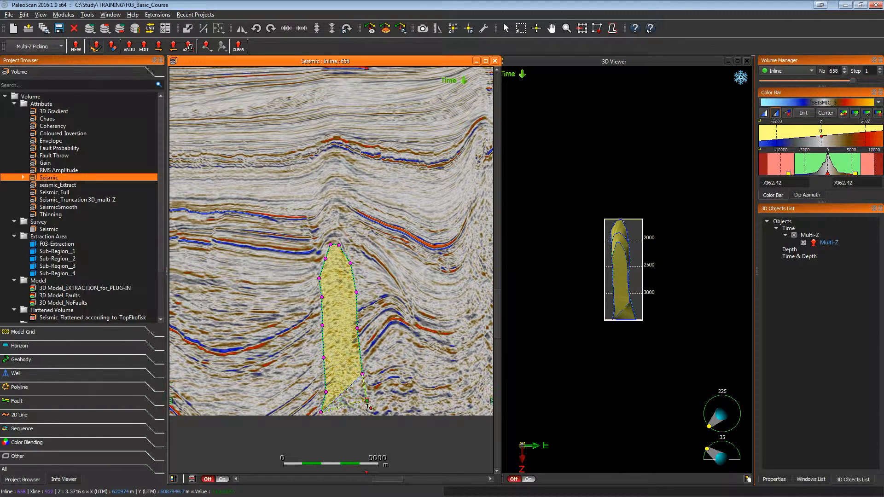
left_click(367, 404)
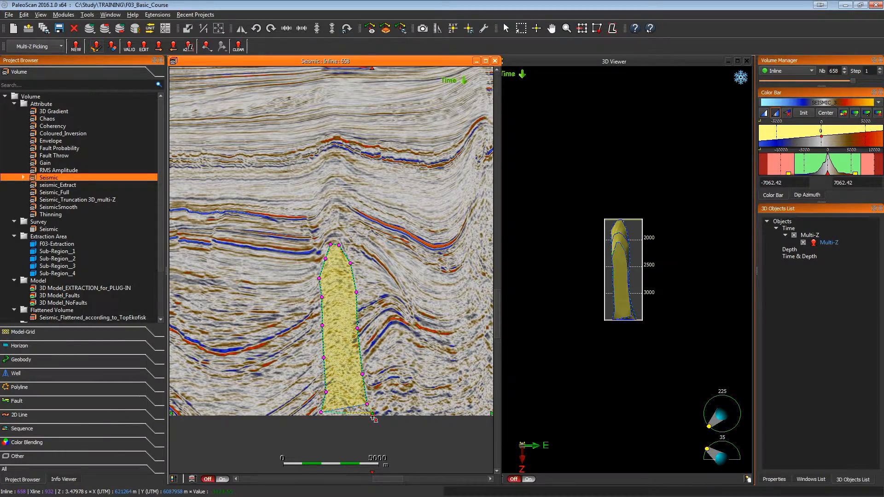
left_click(372, 414)
Examine the interpolated dome body on inlines between the picked sections and from an angle in the 3D viewer.
scroll(373, 418, "up", 12)
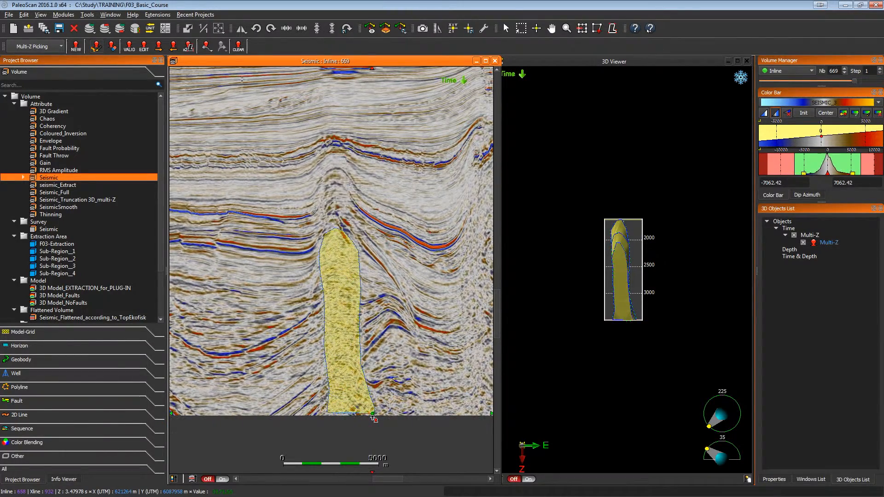
left_click_drag(662, 299, 591, 260)
scroll(592, 272, "up", 5)
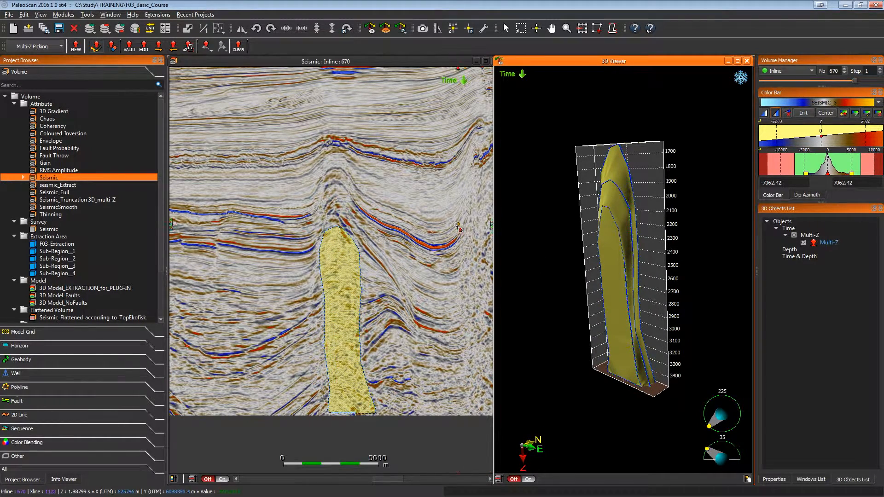
Display the seismic inline in the 3D viewer and move that slice to inline 697.
left_click(383, 59)
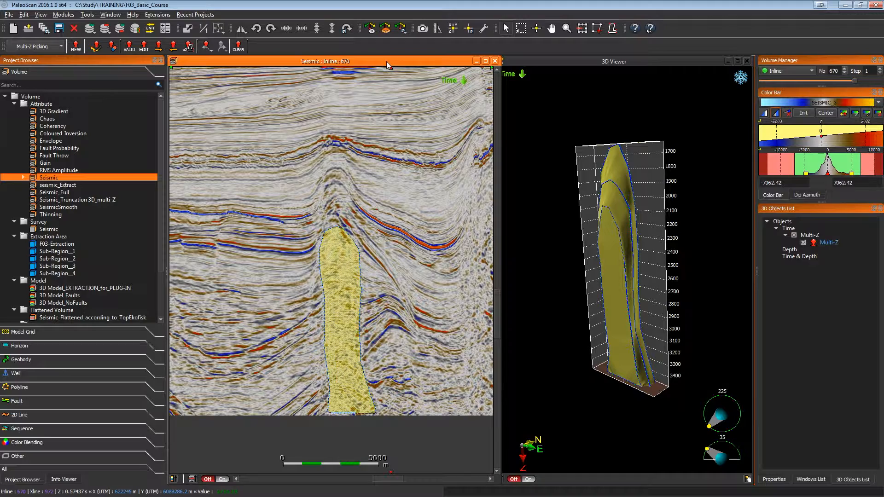
right_click(386, 63)
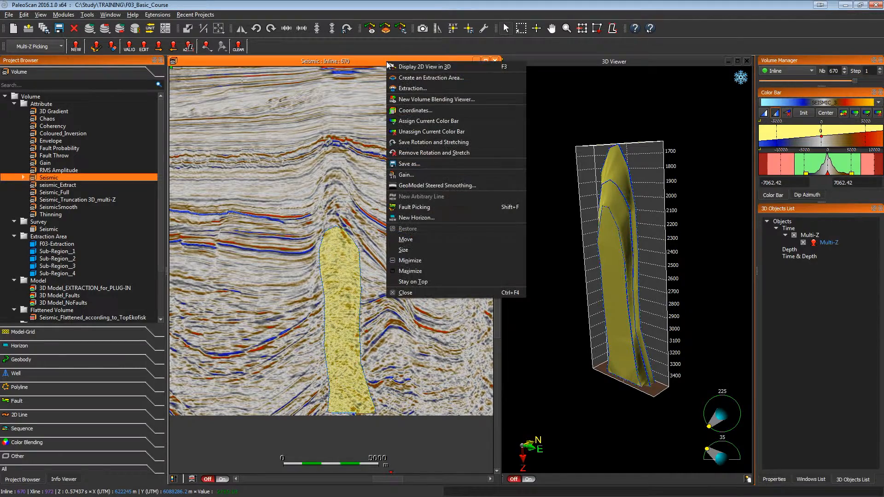
left_click(426, 68)
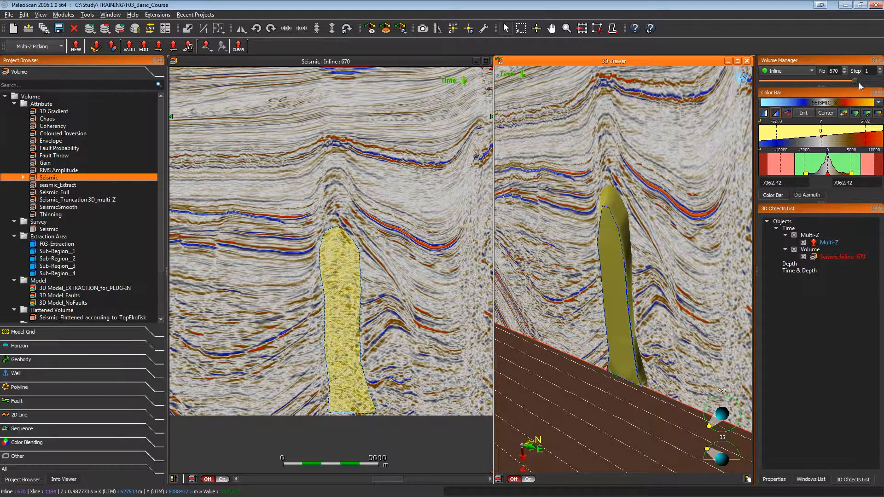
left_click_drag(855, 81, 860, 81)
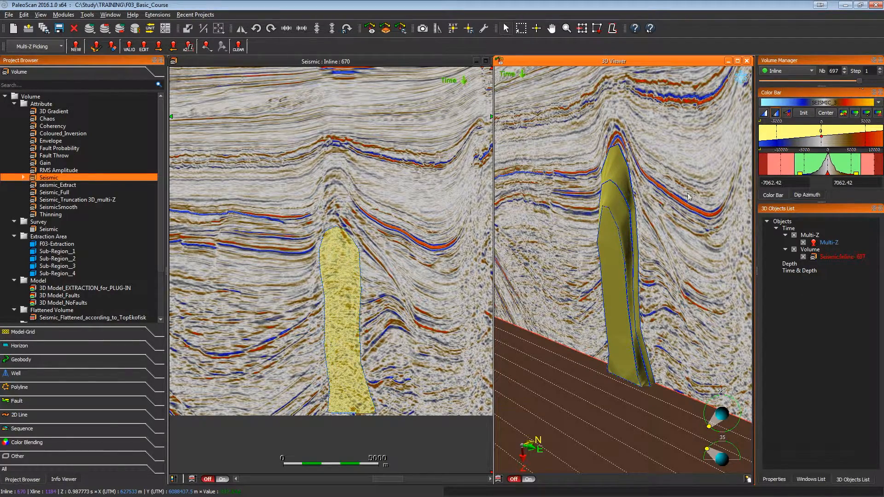
Pick another outline of the dome on inline 647 in the seismic section.
left_click(389, 297)
scroll(388, 297, "down", 5)
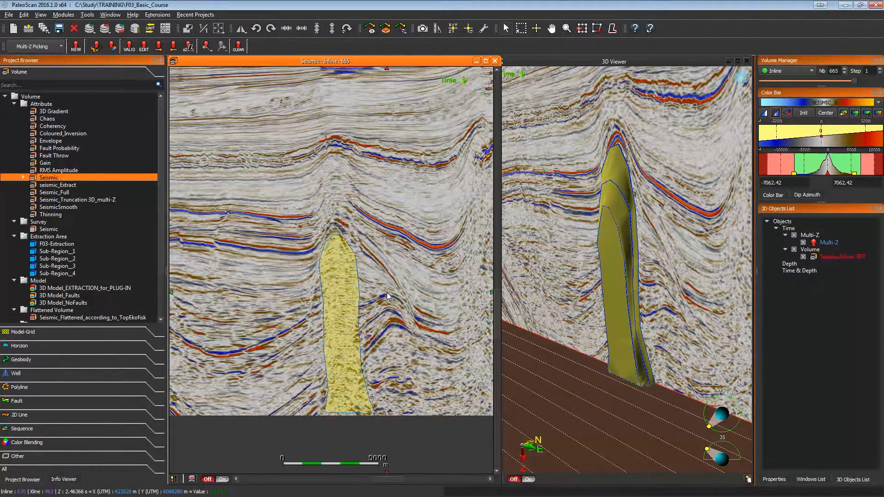
scroll(389, 297, "down", 12)
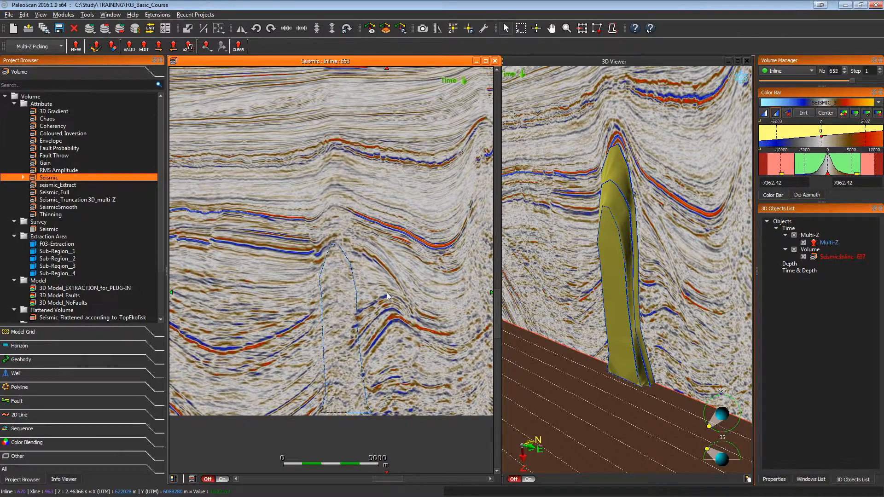
scroll(388, 297, "down", 6)
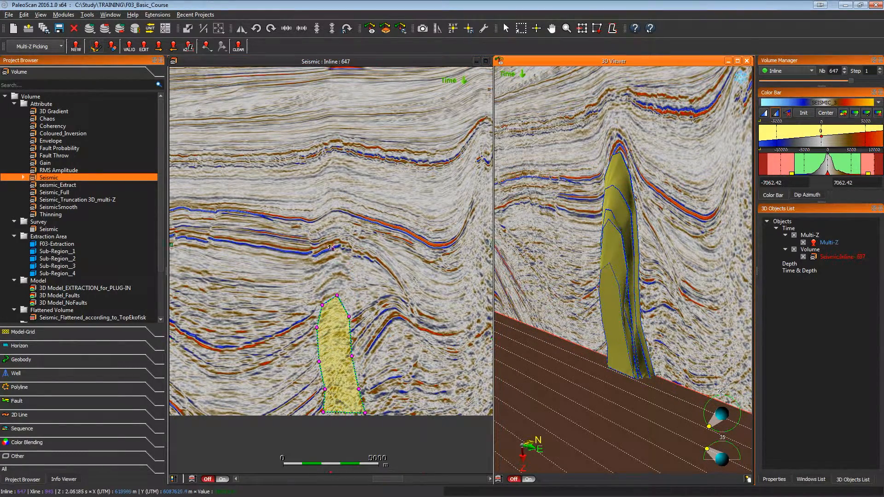
Validate the picked Multi-Z object and save it as Multi-Z_Demo.
left_click(128, 50)
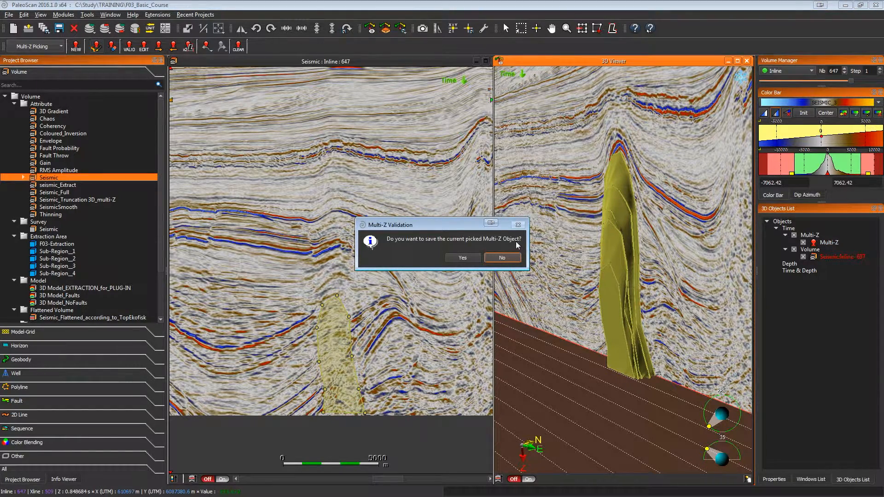
left_click(463, 258)
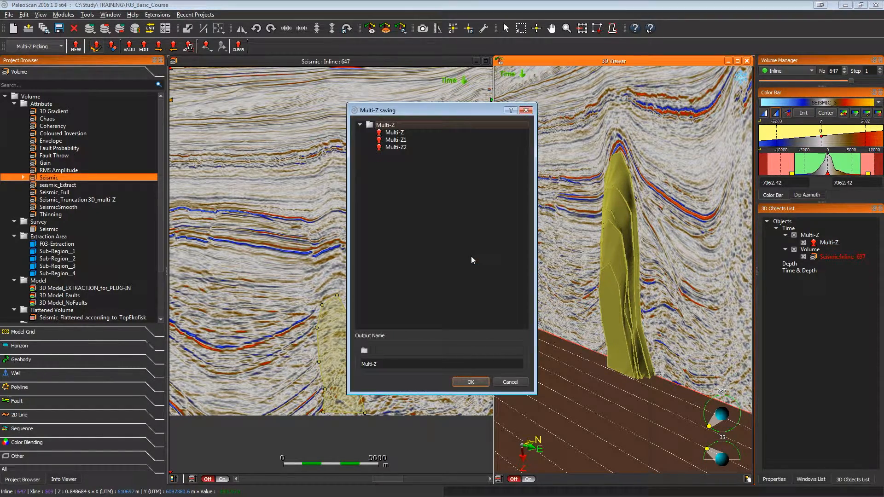
left_click(426, 365)
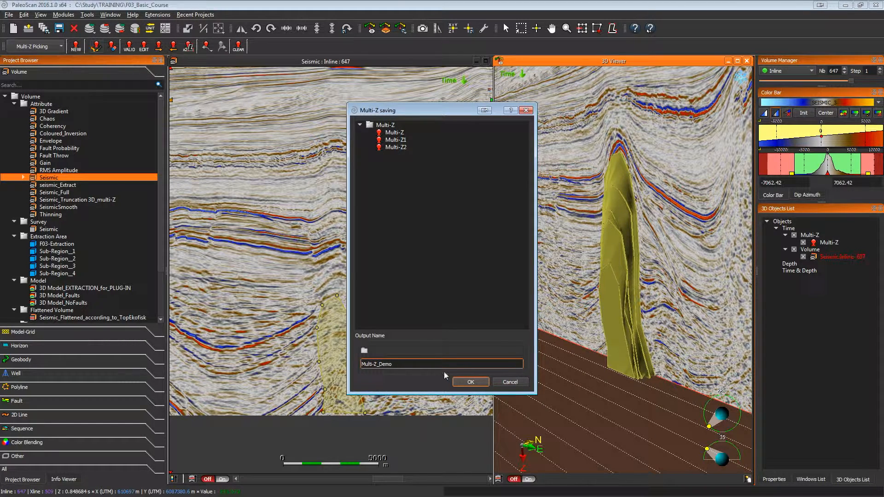
left_click(470, 382)
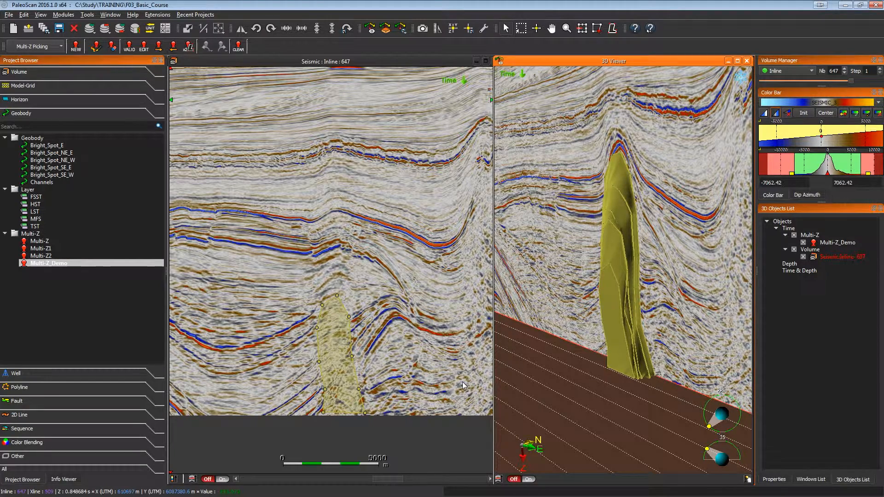
Reopen the saved Multi-Z_Demo object for editing.
left_click(66, 263)
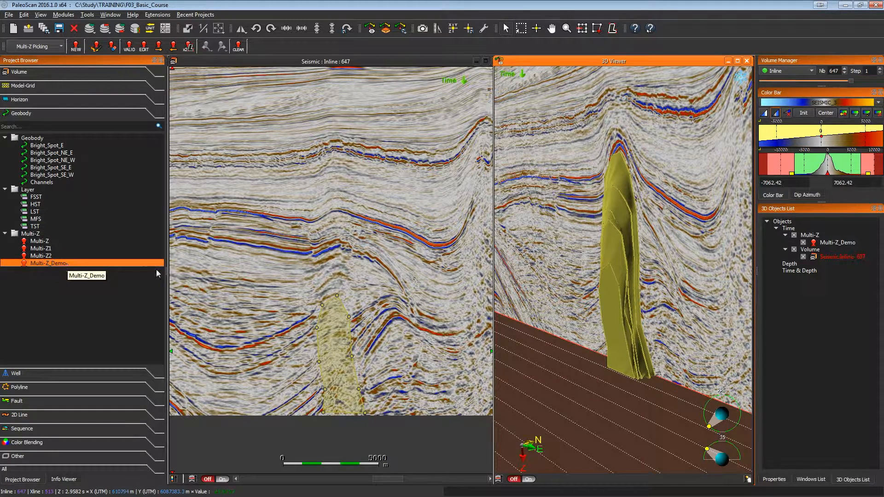
left_click(144, 48)
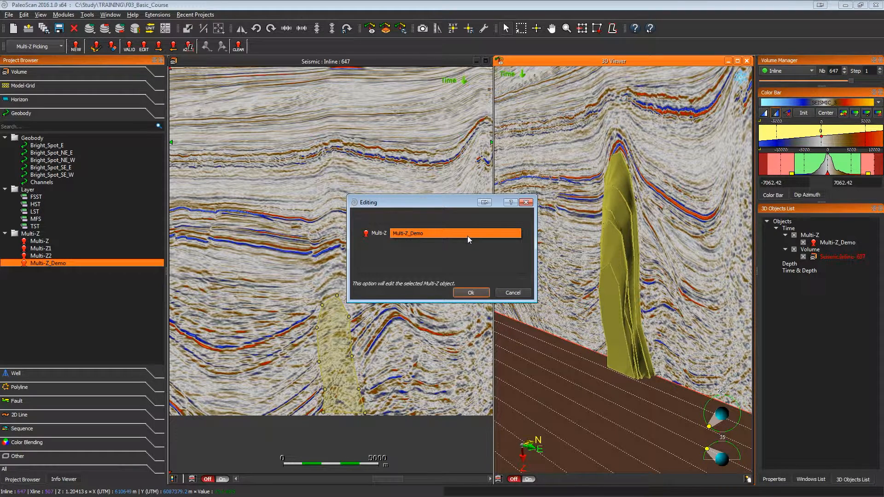
left_click(482, 295)
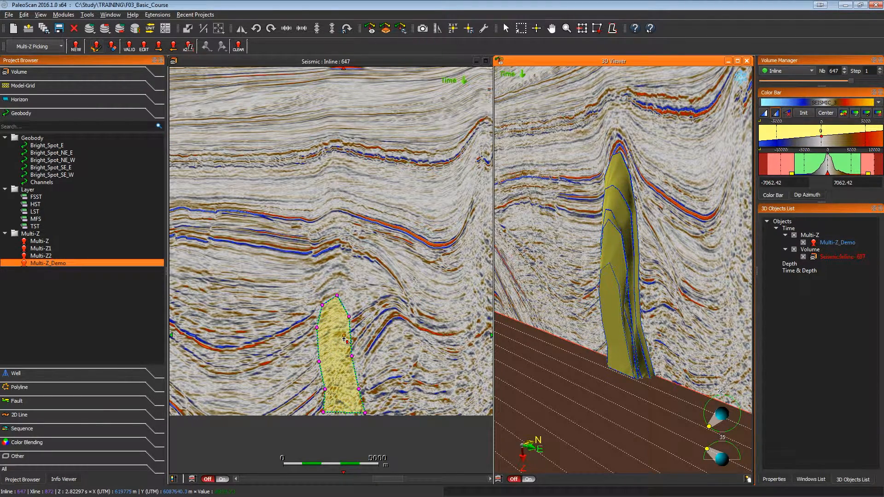
Step through the already picked outlines of Multi-Z_Demo, from inline 647 through 658 to 689.
left_click(172, 51)
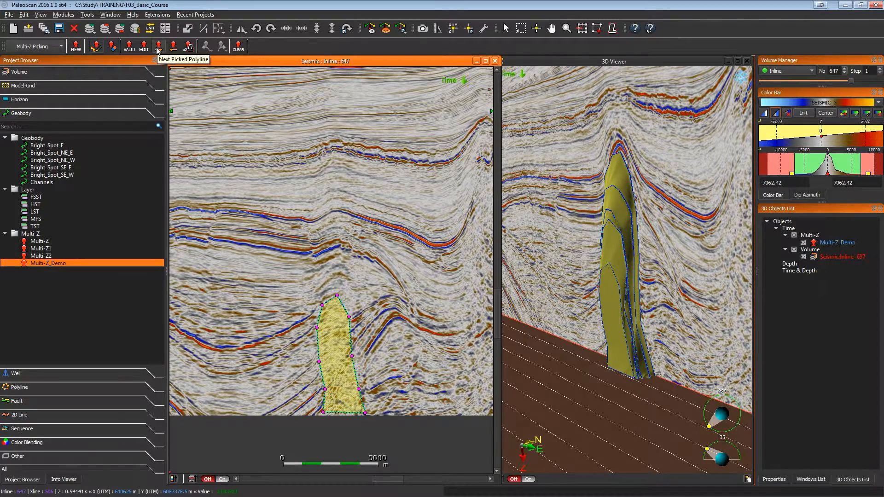
left_click(158, 48)
left_click(158, 48)
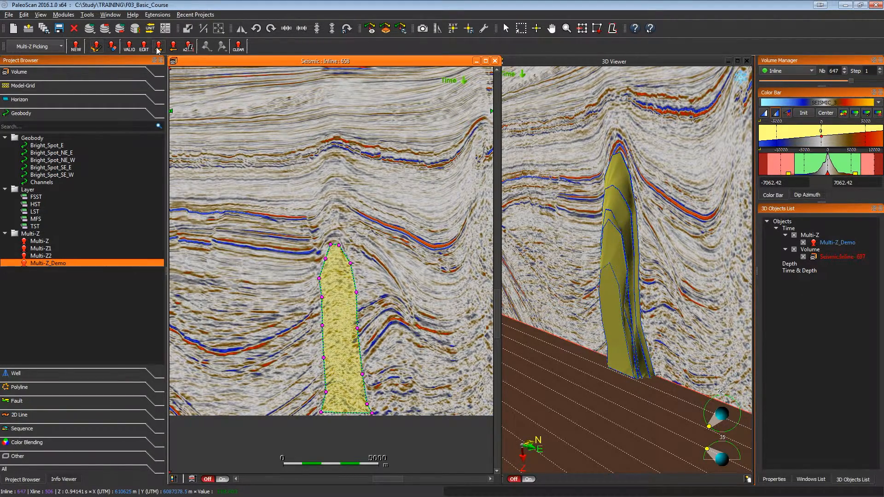
left_click(158, 48)
left_click(158, 48)
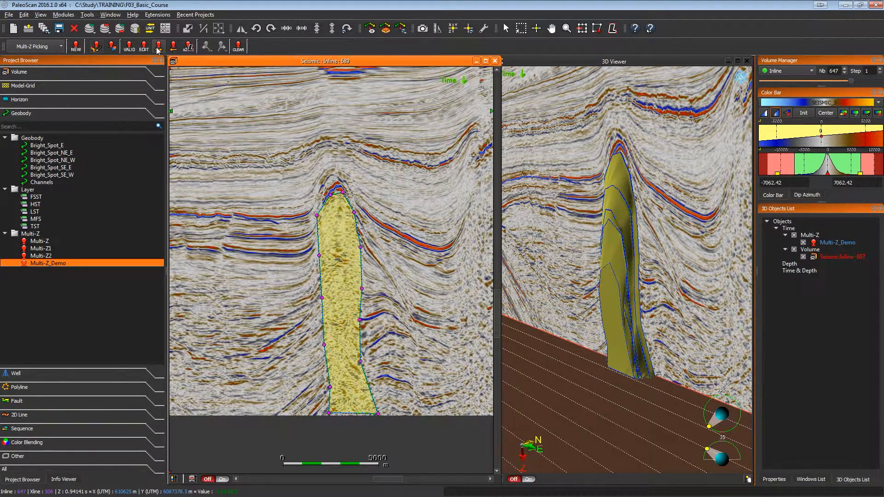
left_click(158, 48)
Pick further outlines of the dome on inlines 728 and 719 in the seismic section.
scroll(335, 304, "up", 5)
scroll(336, 304, "up", 12)
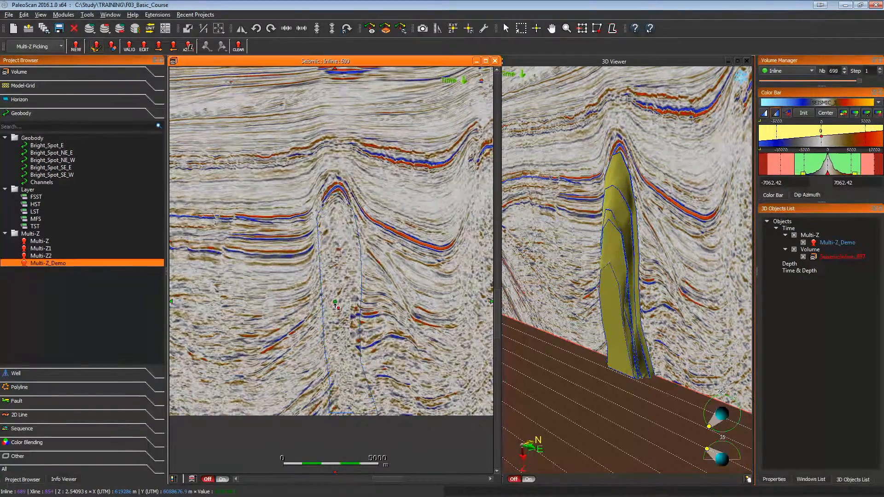
scroll(334, 416, "up", 20)
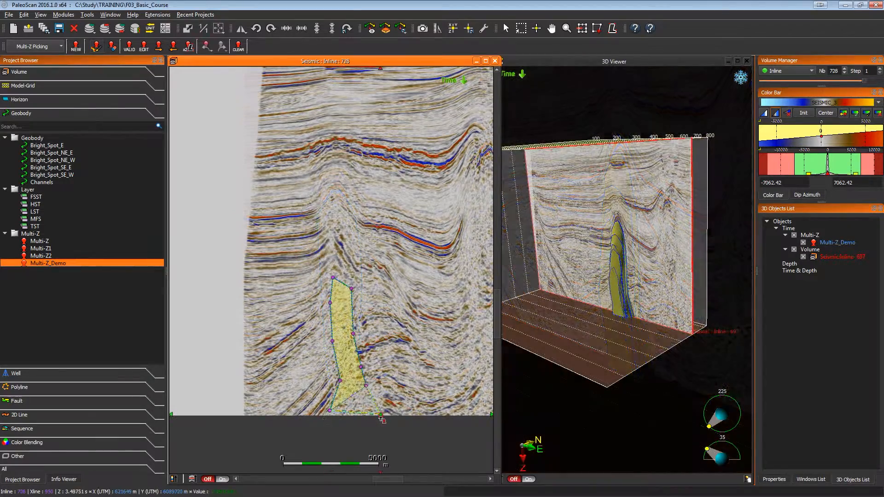
scroll(382, 419, "down", 2)
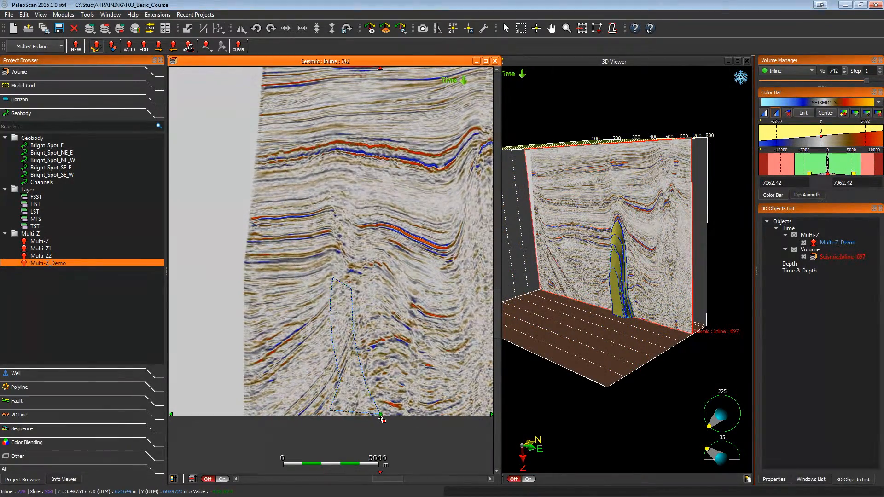
scroll(382, 419, "down", 16)
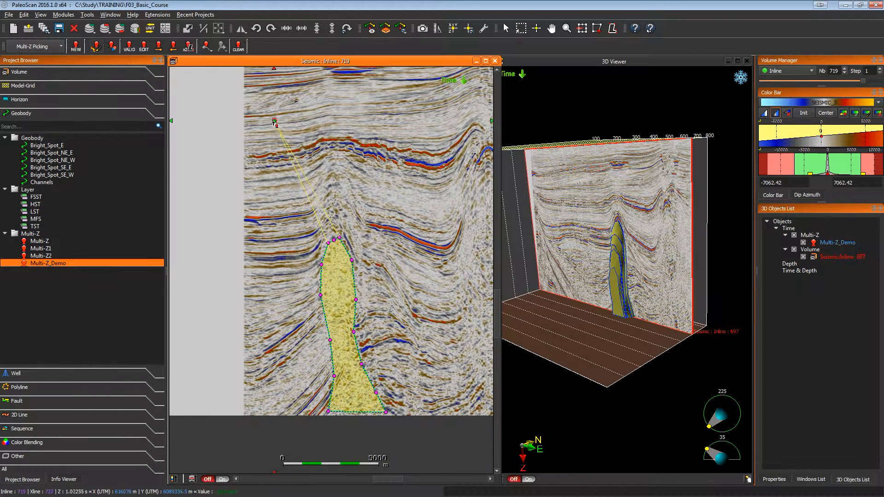
Validate the edited Multi-Z object and save it over the existing Multi-Z_Demo.
left_click(129, 46)
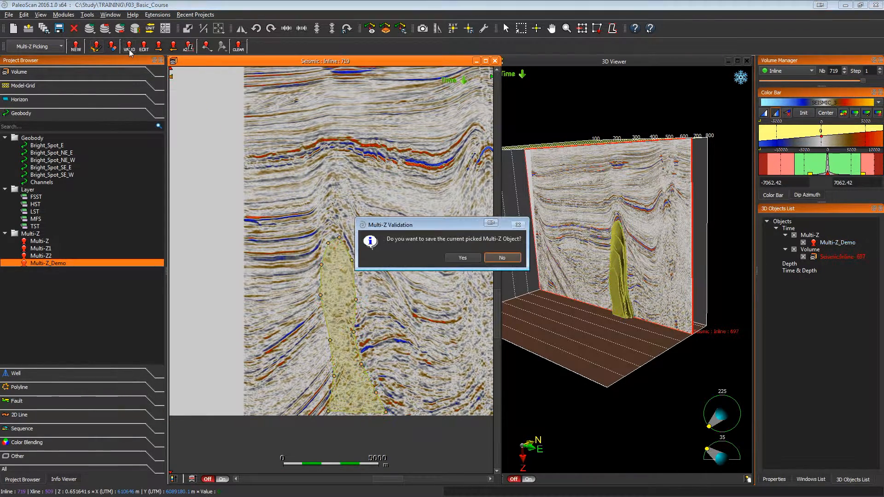
left_click(462, 257)
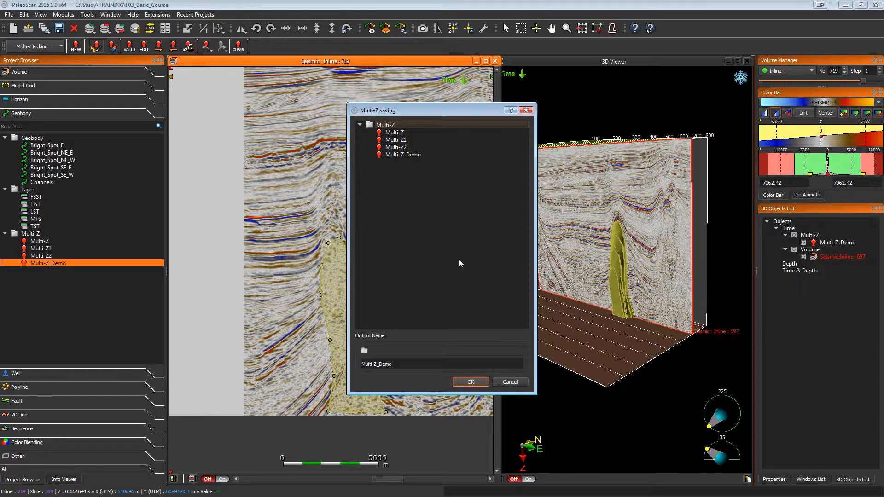
left_click(460, 383)
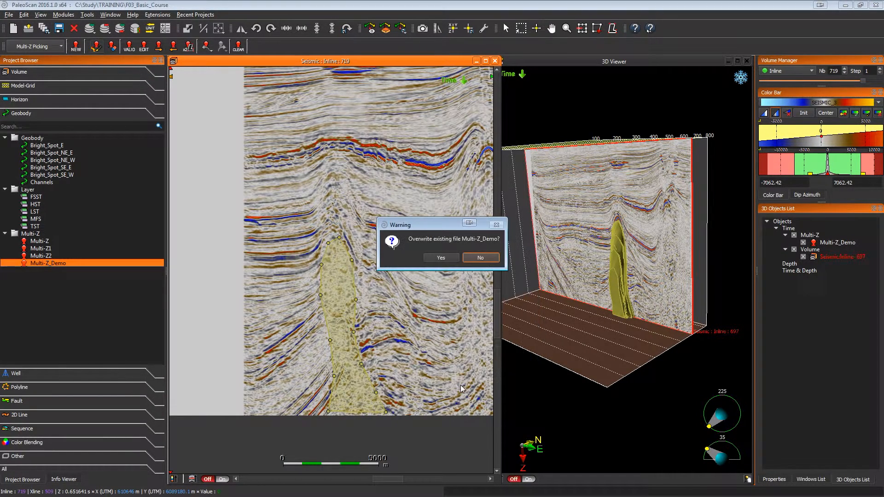
left_click(439, 258)
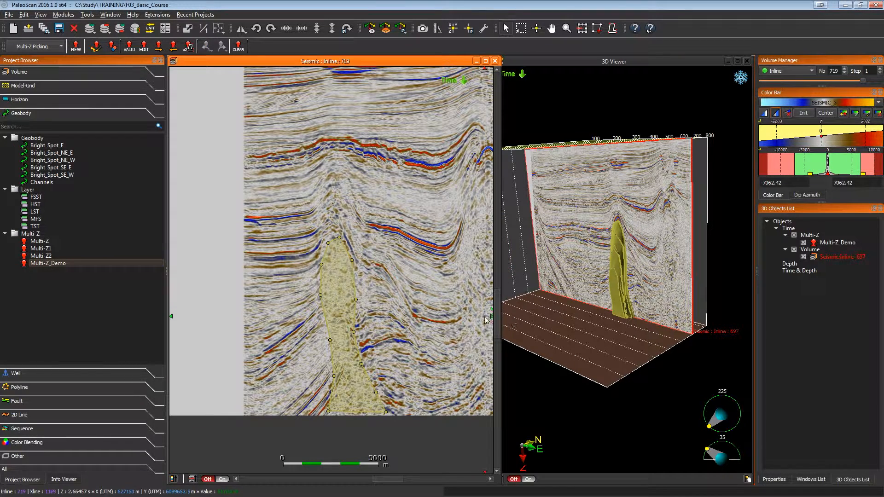
Display the saved Multi-Z and Multi-Z2 objects alongside Multi-Z_Demo in the viewers.
left_click(44, 242)
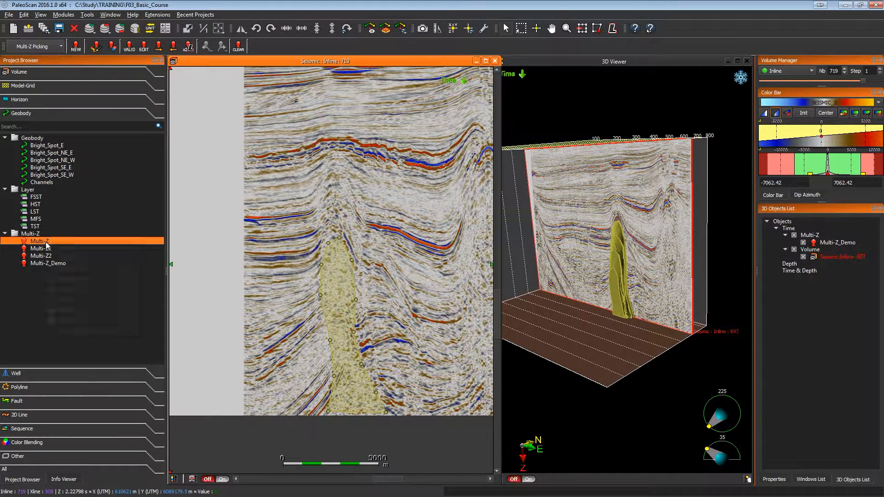
right_click(46, 243)
left_click(67, 248)
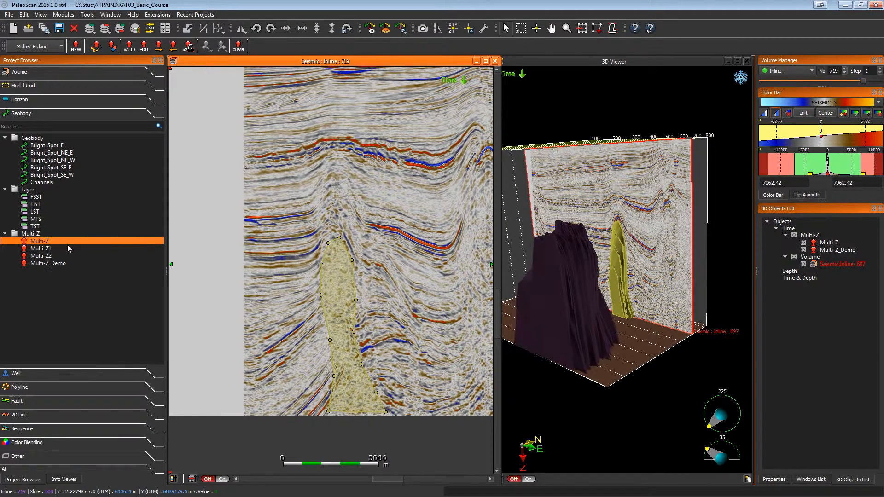
left_click(61, 257)
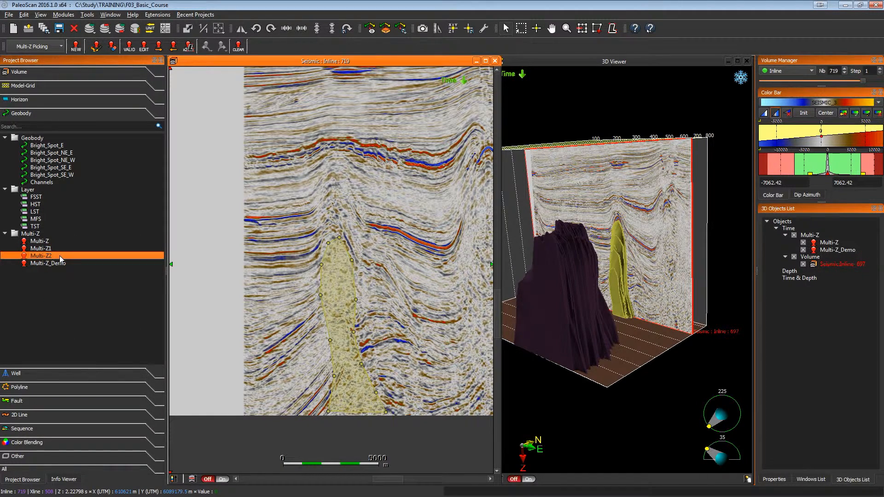
right_click(60, 260)
left_click(72, 262)
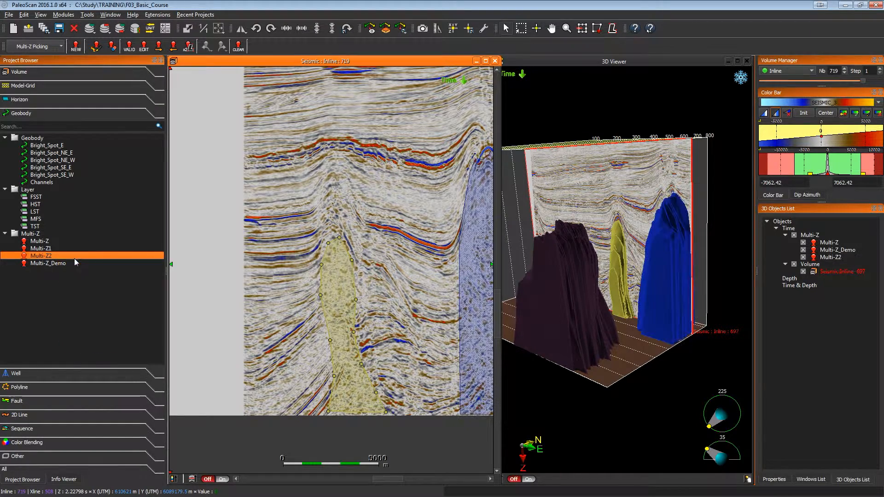
Examine the three Multi-Z bodies in 3D against the seismic slice moved to inline 223.
left_click(601, 272)
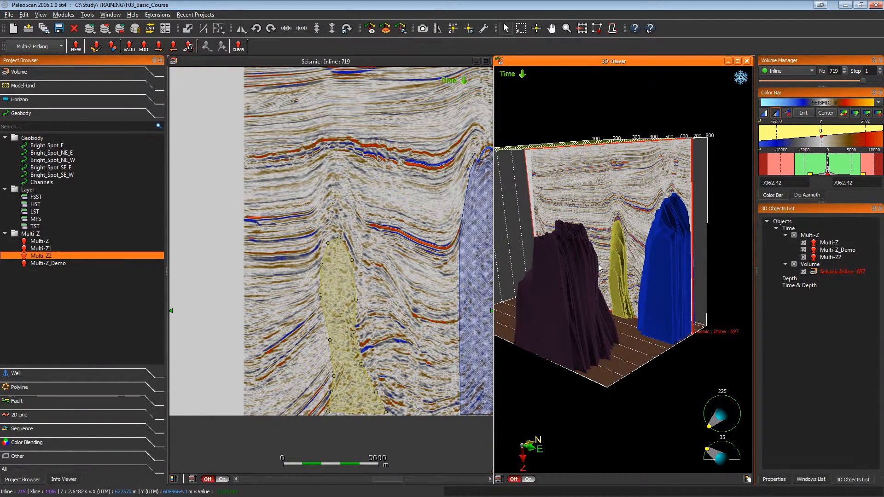
scroll(601, 272, "down", 3)
left_click_drag(575, 271, 643, 305)
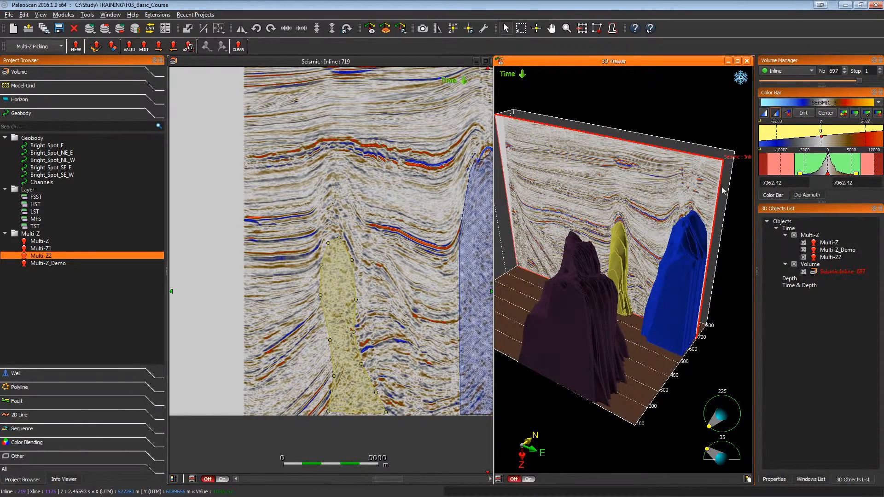
left_click_drag(863, 87, 828, 84)
left_click_drag(819, 82, 783, 85)
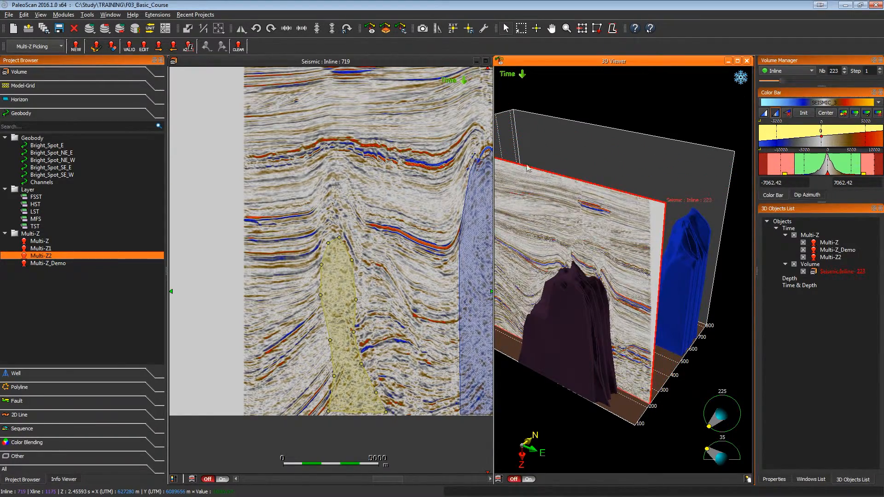
Show the full width of the seismic section and move it to inline 370 through the Multi-Z body.
left_click(422, 194)
scroll(421, 194, "down", 3)
scroll(421, 196, "down", 2)
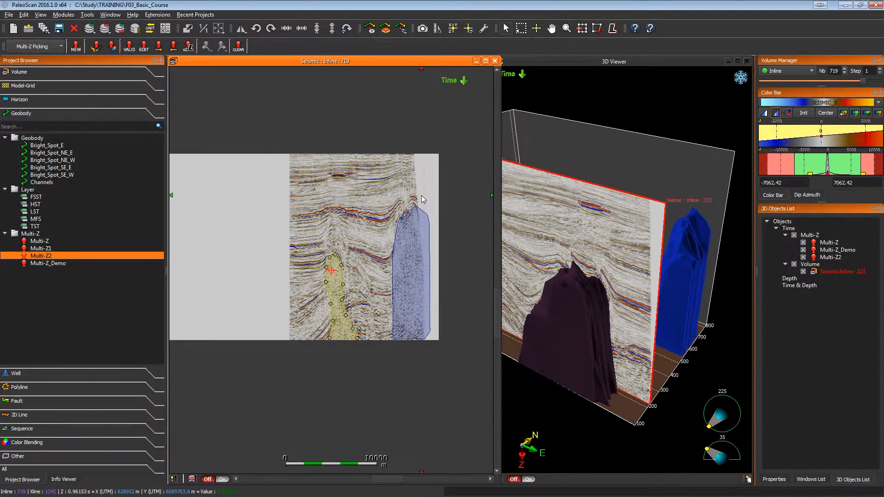
left_click_drag(866, 86, 807, 69)
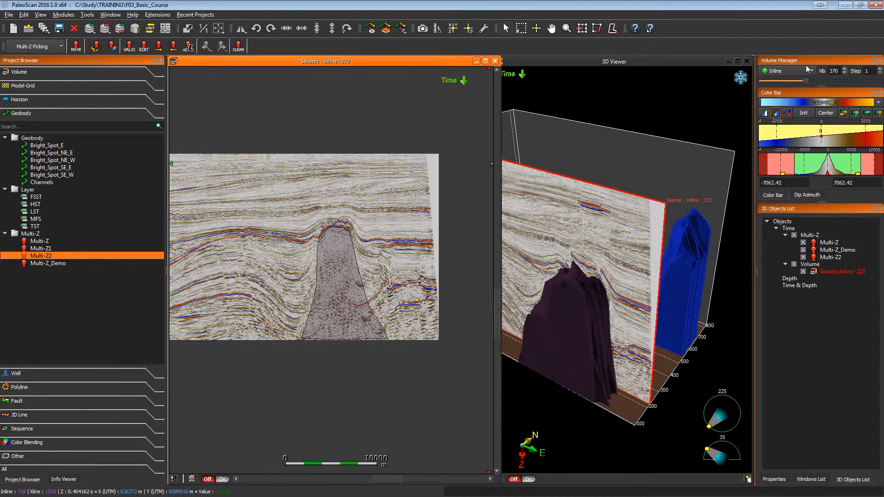
Move the 3D seismic slice to inline 700 and remove all displayed Multi-Z objects from the viewers.
left_click(728, 182)
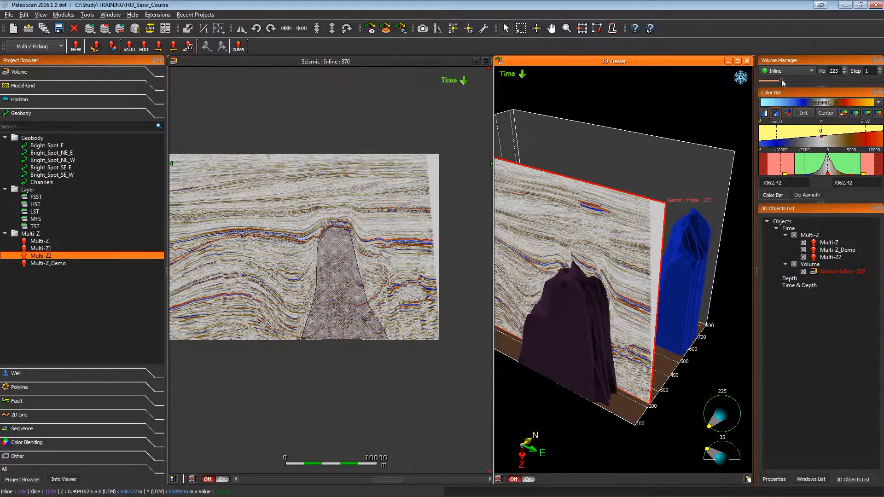
left_click_drag(783, 81, 859, 84)
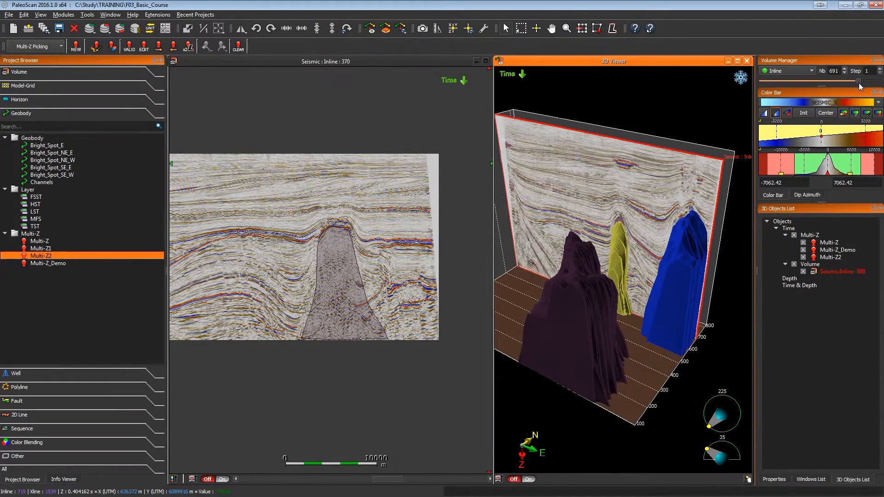
left_click(814, 230)
left_click(814, 235)
right_click(814, 235)
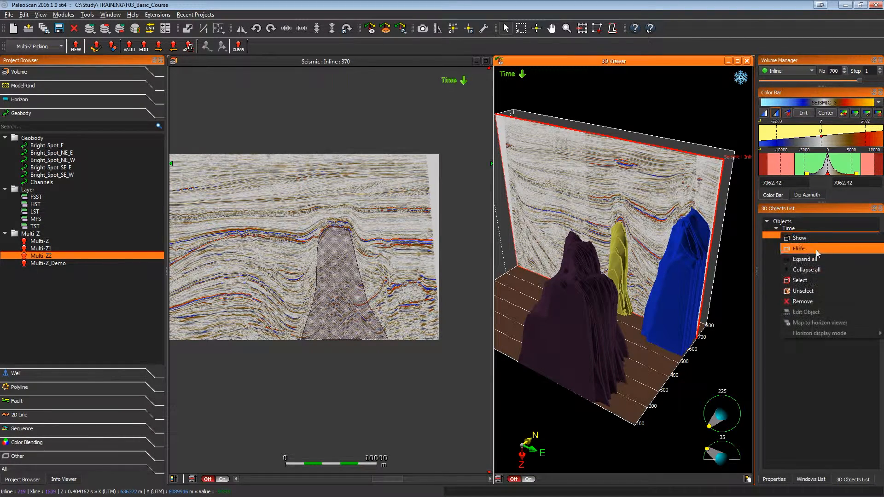
left_click(815, 303)
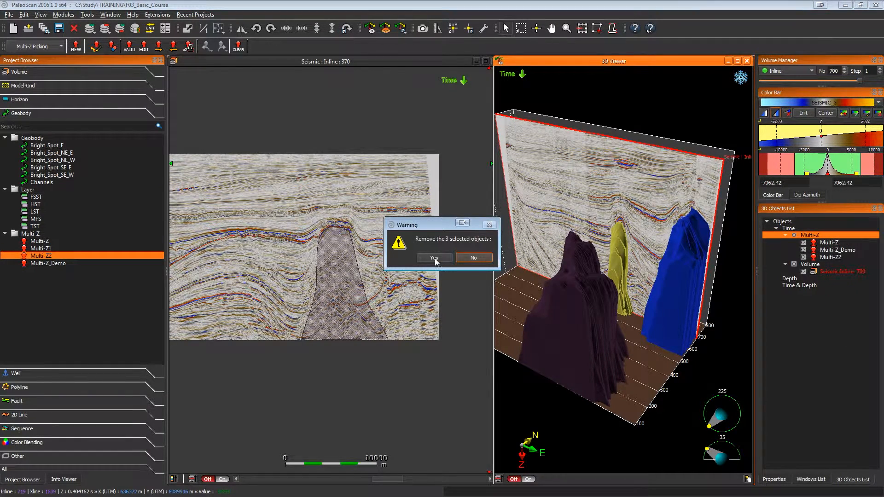
left_click(434, 259)
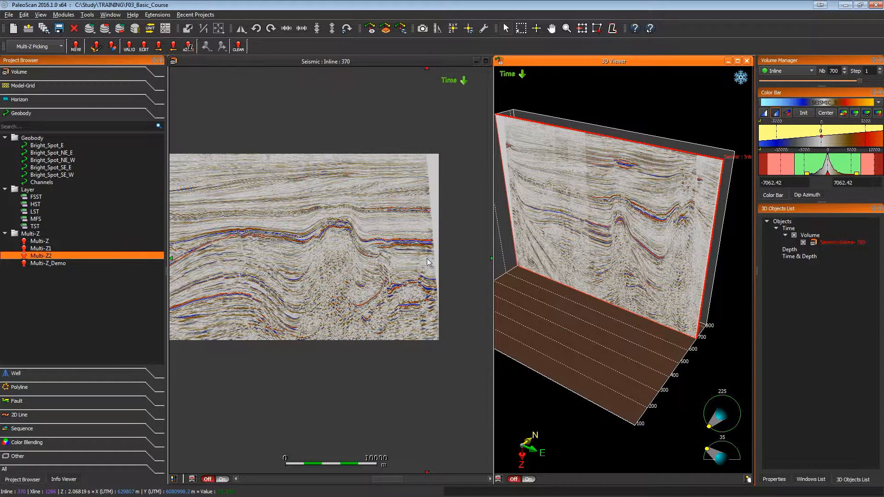
Switch the active module from Multi-Z Picking to Attribute with the seismic section in focus.
left_click(428, 262)
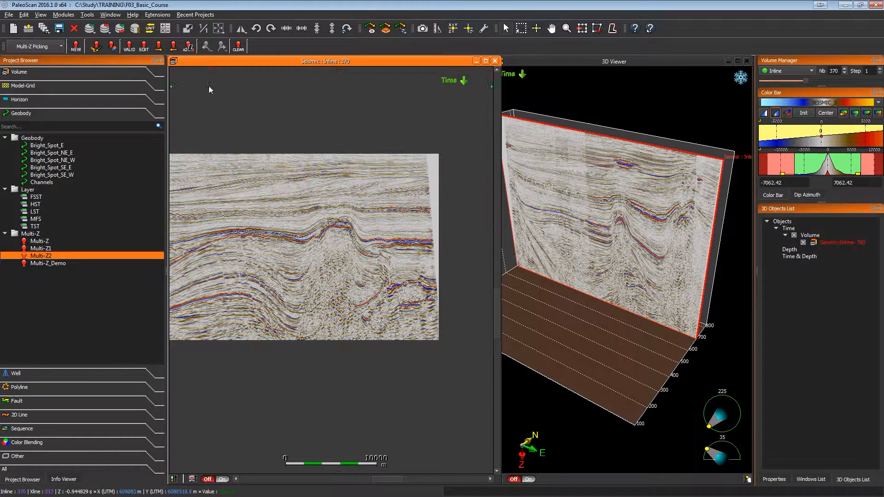
left_click(61, 46)
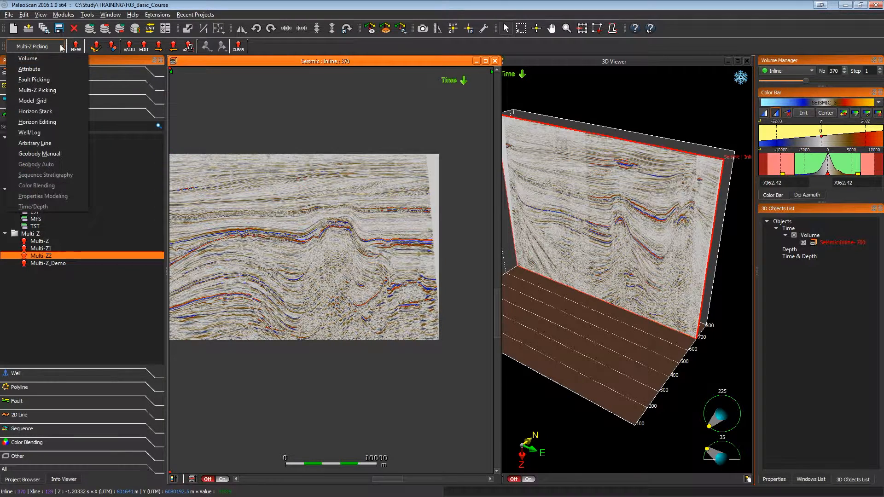
left_click(41, 69)
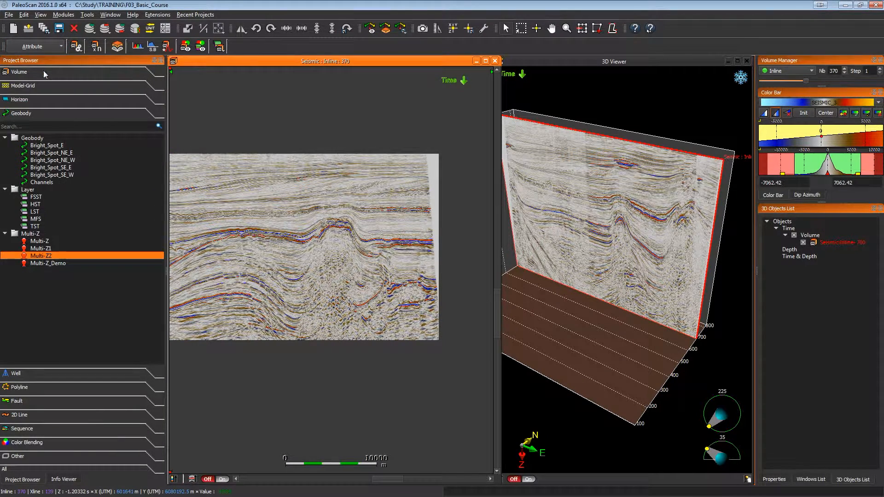
Set up a Truncation 3D attribute computation using the Seismic volume as input, in an enlarged Attributes Computation dialog.
left_click(117, 47)
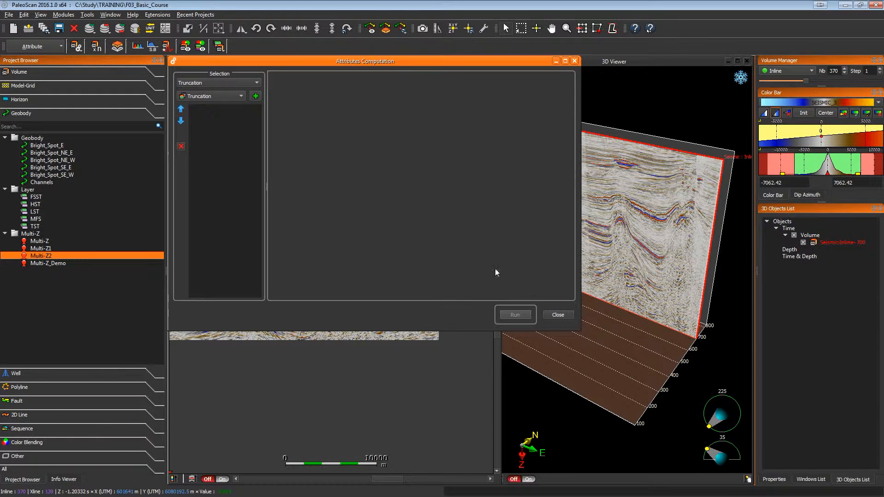
left_click_drag(579, 331, 720, 484)
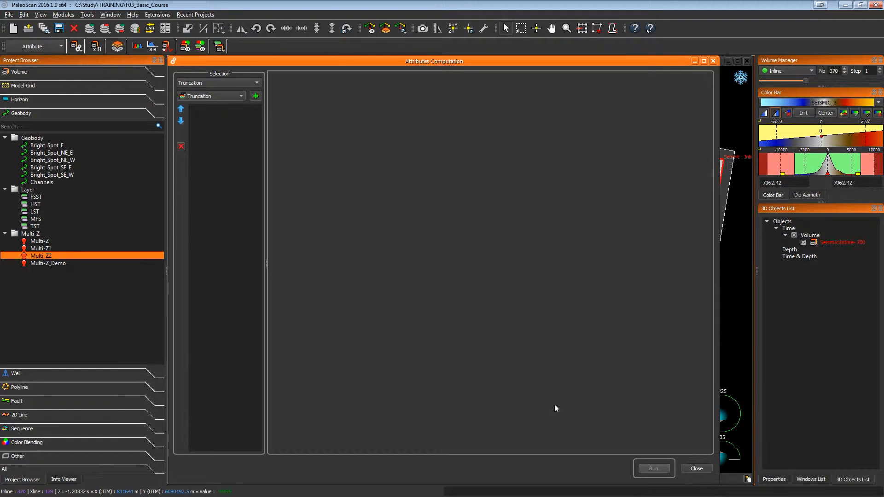
left_click(234, 91)
left_click(232, 104)
left_click(256, 97)
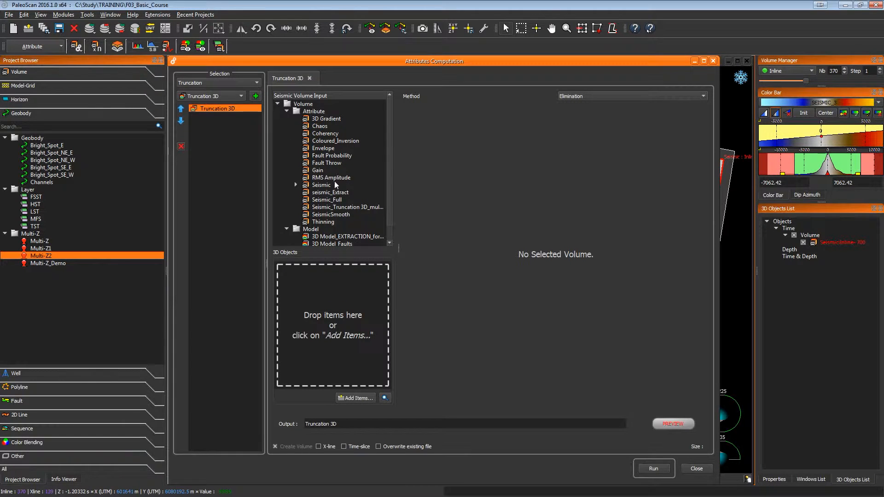
left_click(315, 186)
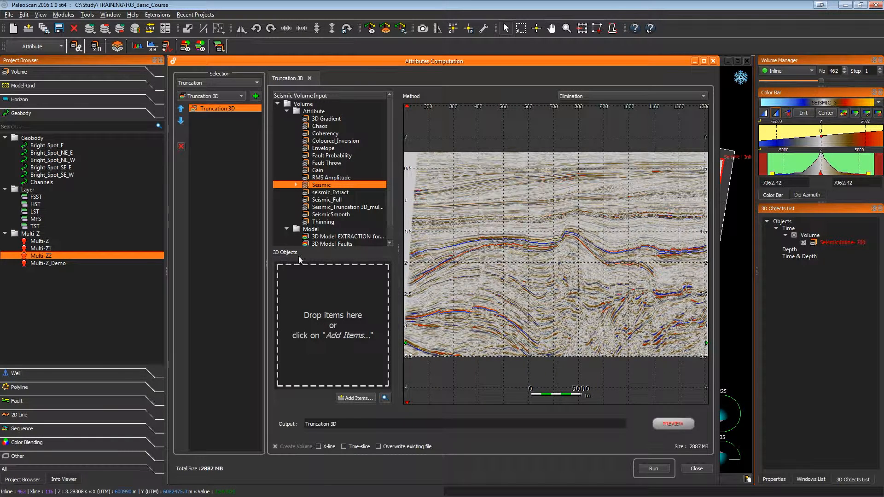
Add the Multi-Z, Multi-Z1 and Multi-Z2 bodies as the 3D objects for the Truncation 3D computation.
left_click(386, 398)
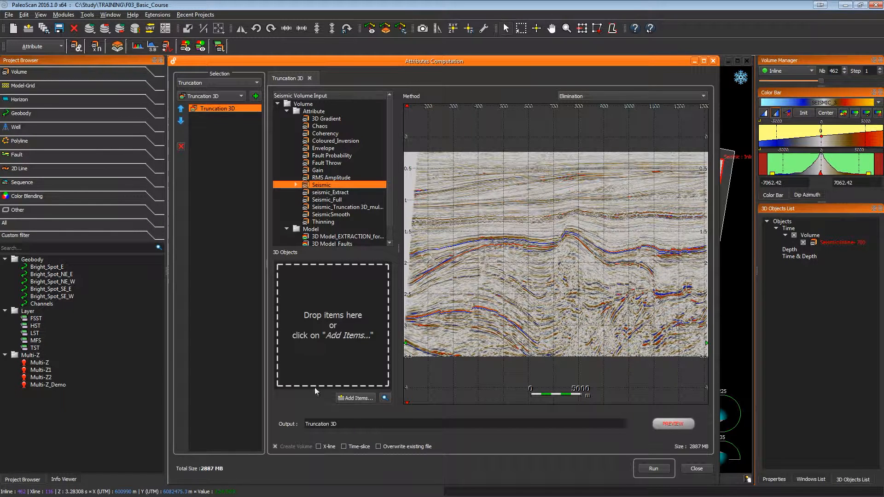
left_click(54, 385)
left_click(51, 377)
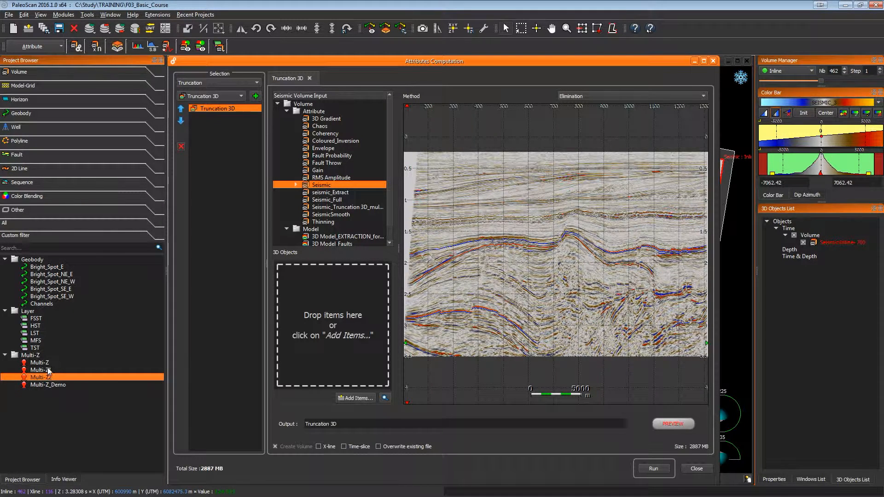
left_click(47, 370, "shift")
left_click(46, 364, "shift")
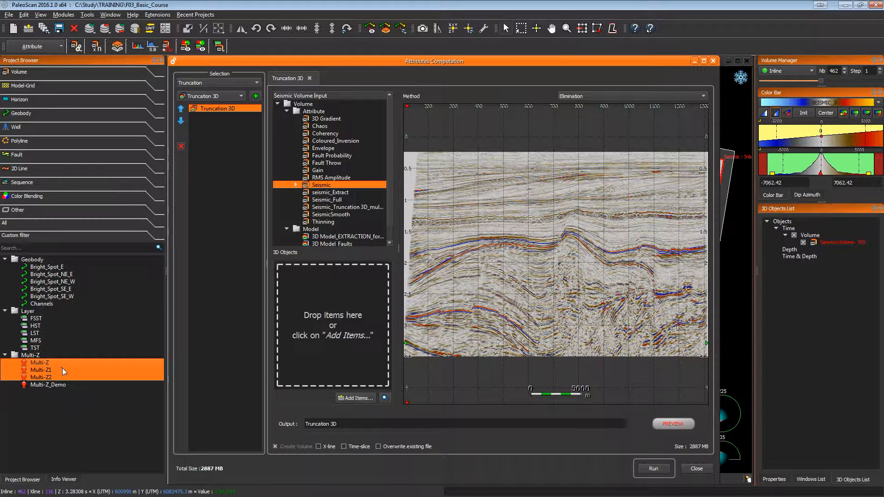
left_click_drag(62, 368, 325, 333)
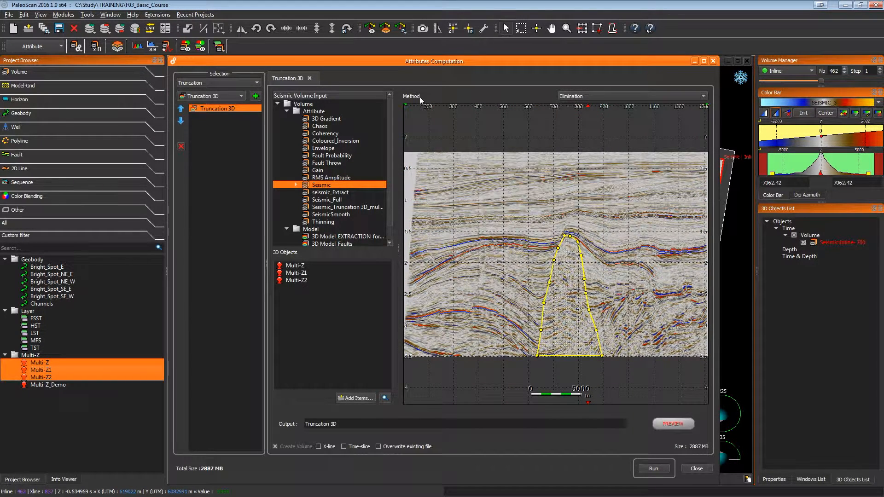
Preview the truncation with the Elimination method on inline 462 and on inline 683.
left_click(577, 96)
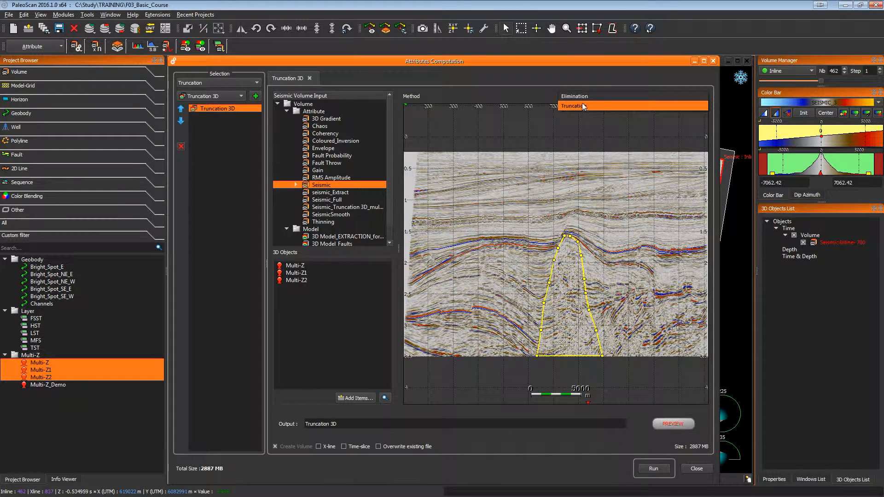
left_click(583, 97)
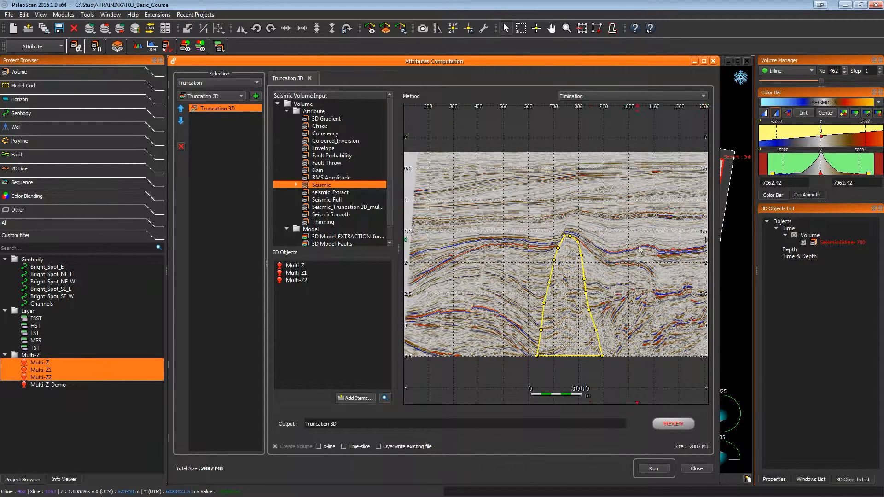
left_click(682, 426)
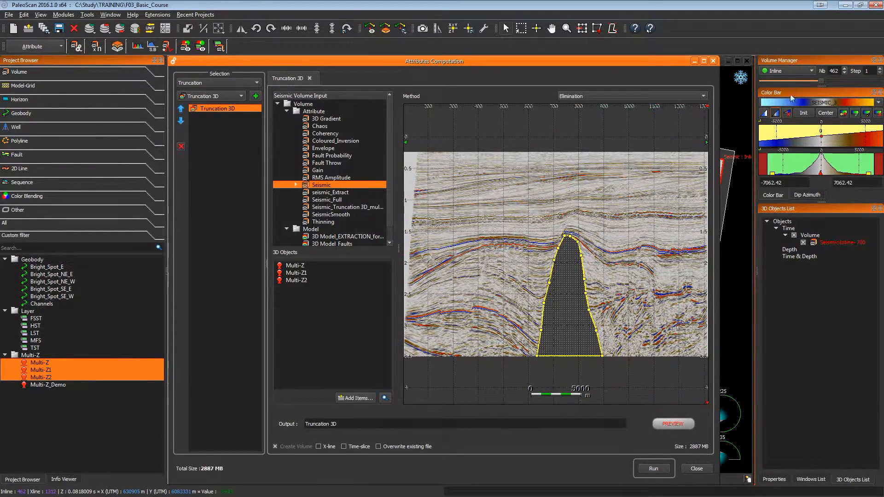
left_click_drag(822, 84, 859, 92)
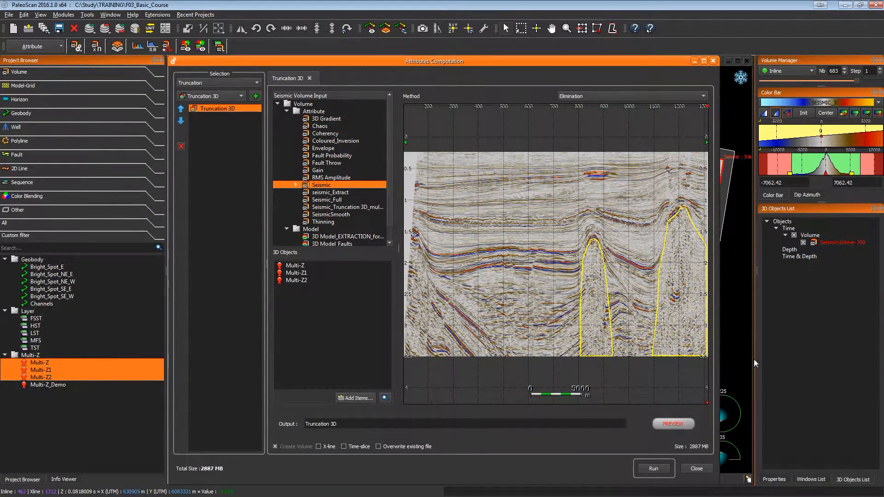
left_click(677, 424)
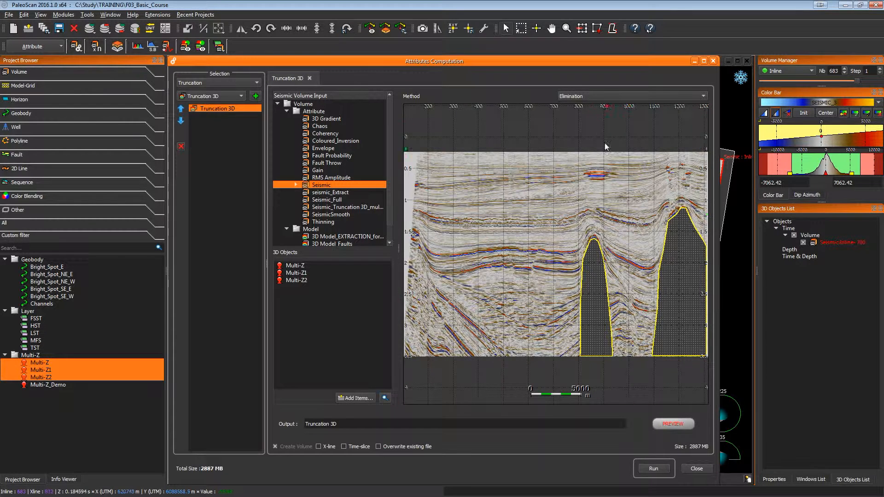
Change the method to Truncation and preview its result on inline 683.
left_click(585, 96)
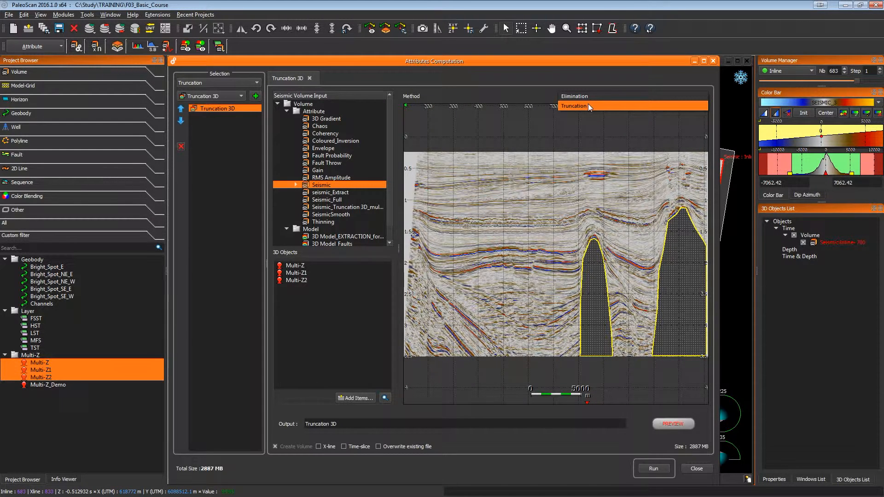
left_click(589, 105)
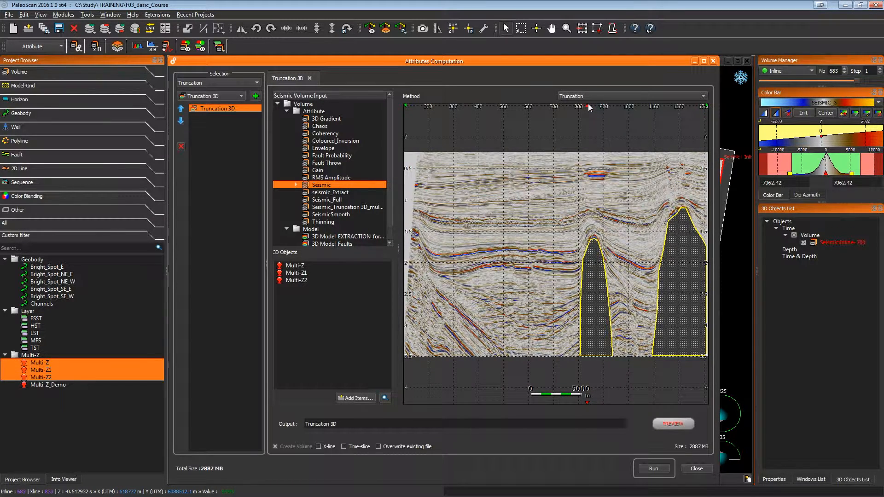
left_click(681, 426)
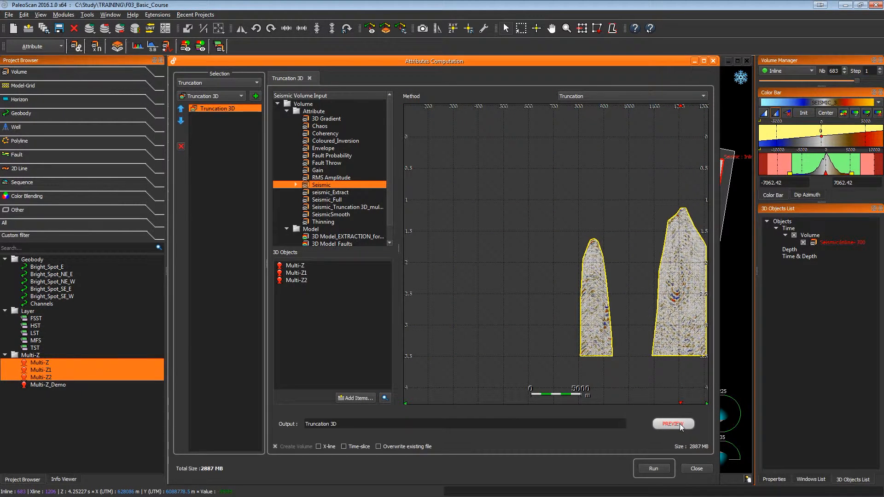
Return the method to Elimination, preview it again and close the attribute computation without running it.
left_click(610, 96)
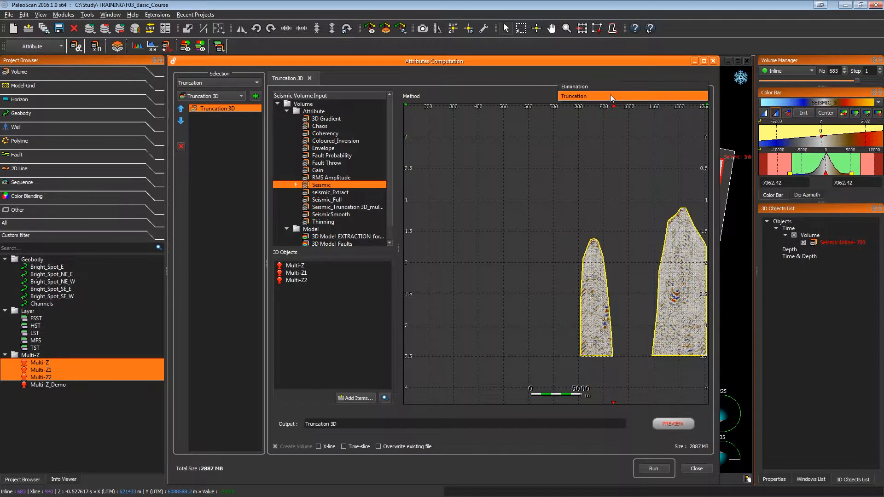
left_click(609, 88)
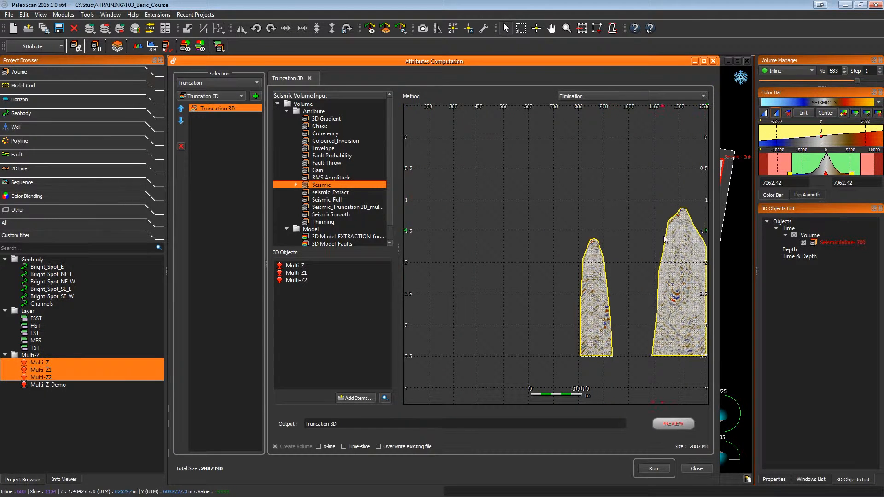
left_click(680, 425)
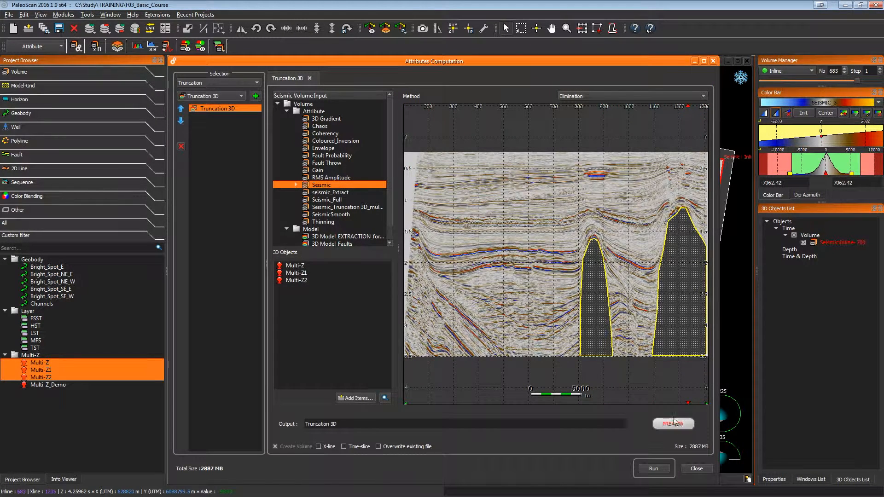
left_click(694, 469)
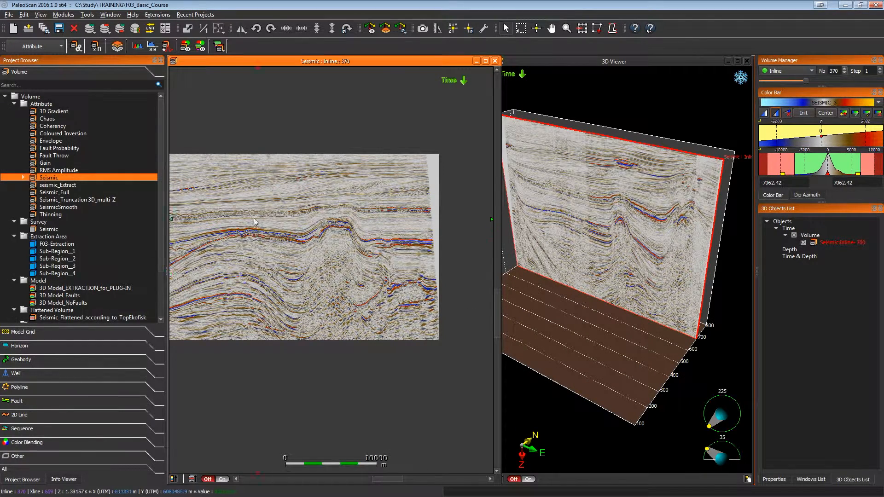
Display the Seismic_Truncation 3D_multi-Z volume in an enlarged 2D viewer and examine it from inline 462 to inline 706.
left_click(104, 200)
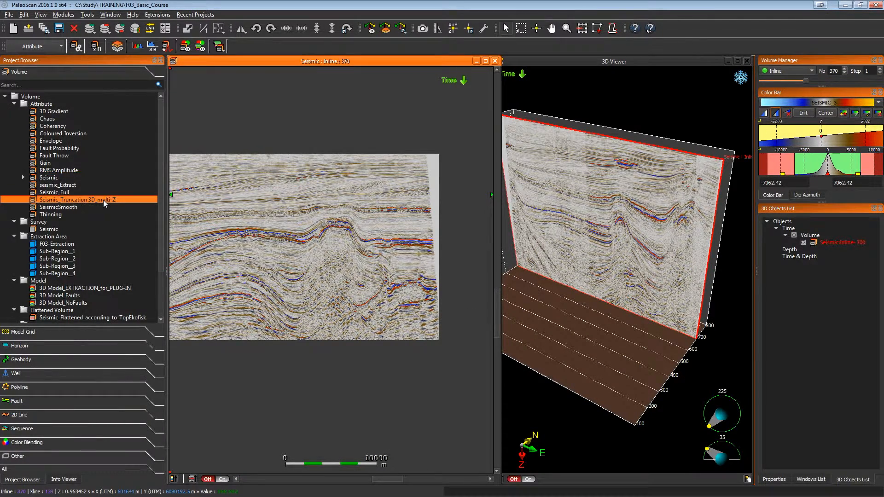
right_click(103, 200)
left_click(129, 206)
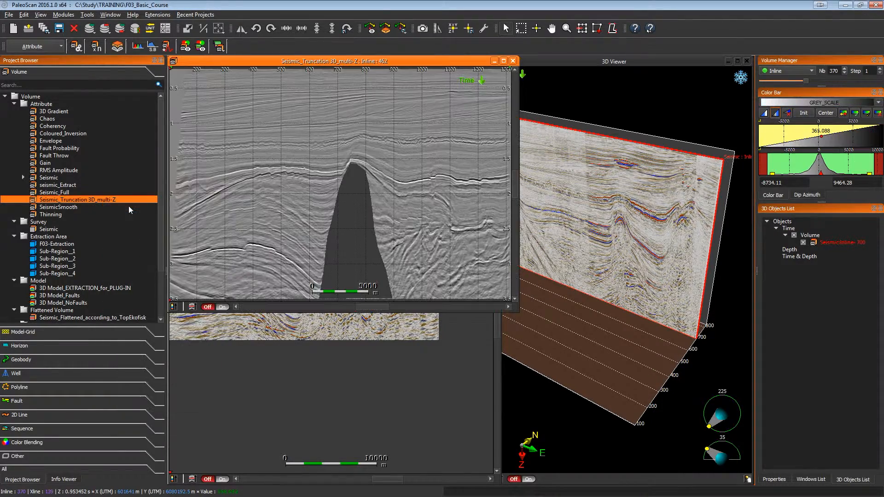
left_click(521, 318)
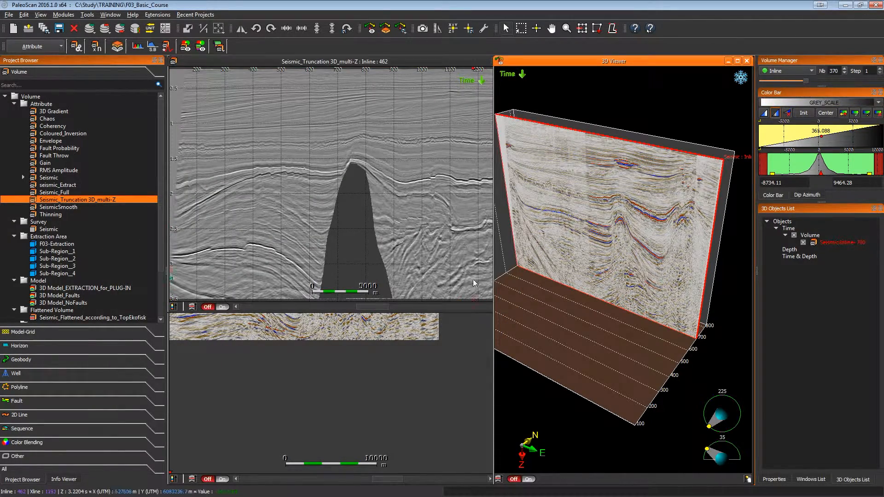
left_click_drag(493, 308, 660, 466)
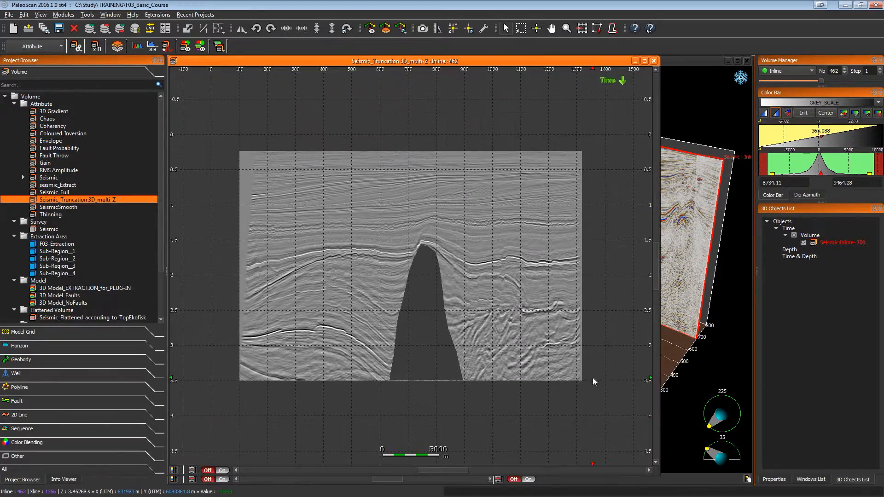
left_click_drag(824, 84, 863, 87)
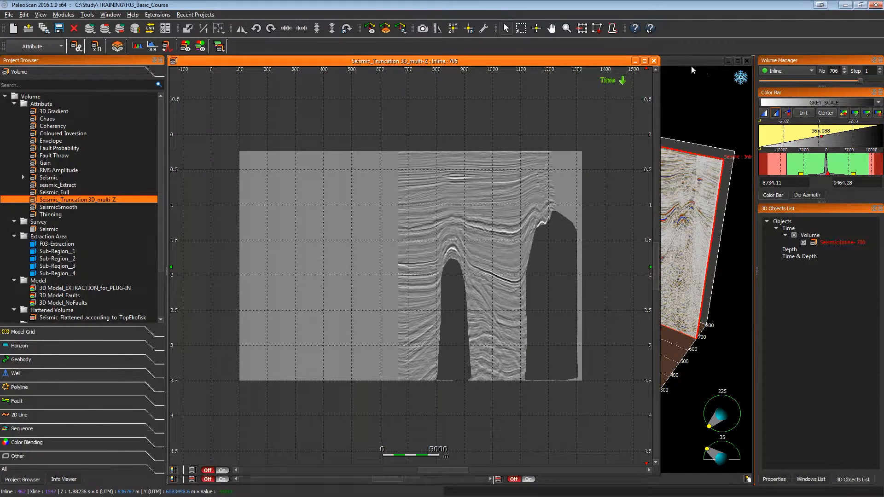
Close the truncated volume viewer and the Seismic inline 370 viewer, keeping only the 3D viewer open.
left_click(654, 61)
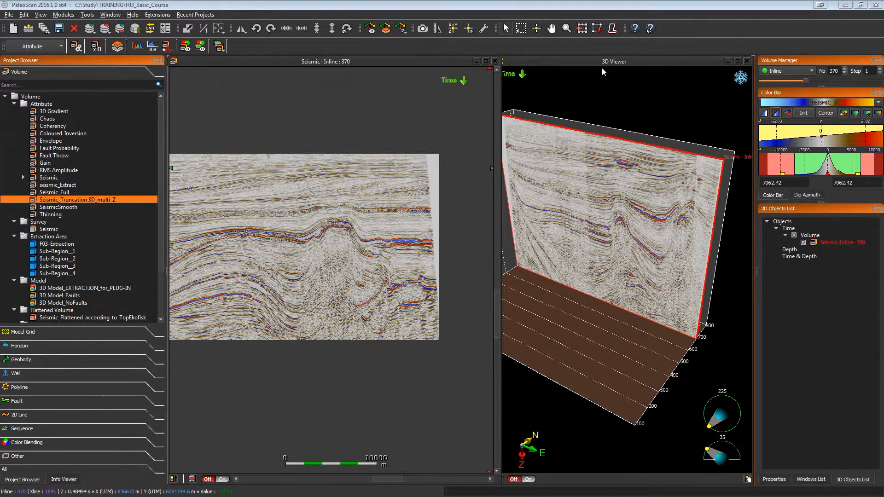
left_click(497, 70)
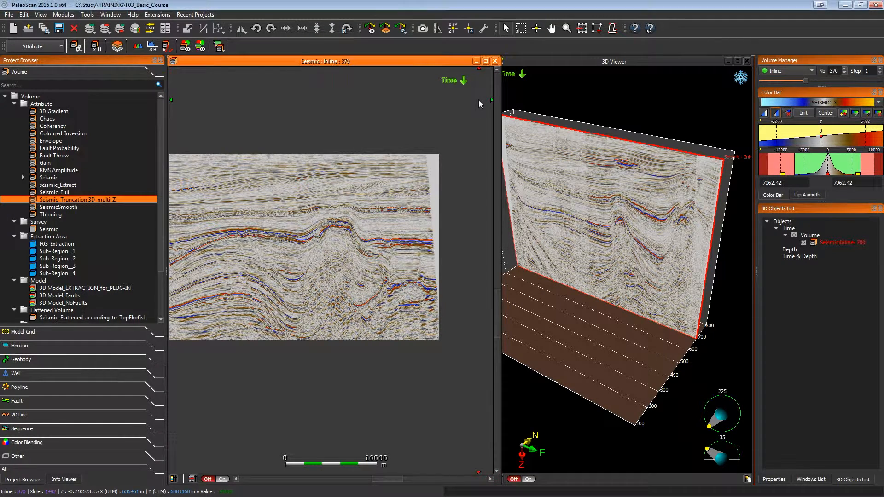
left_click(494, 61)
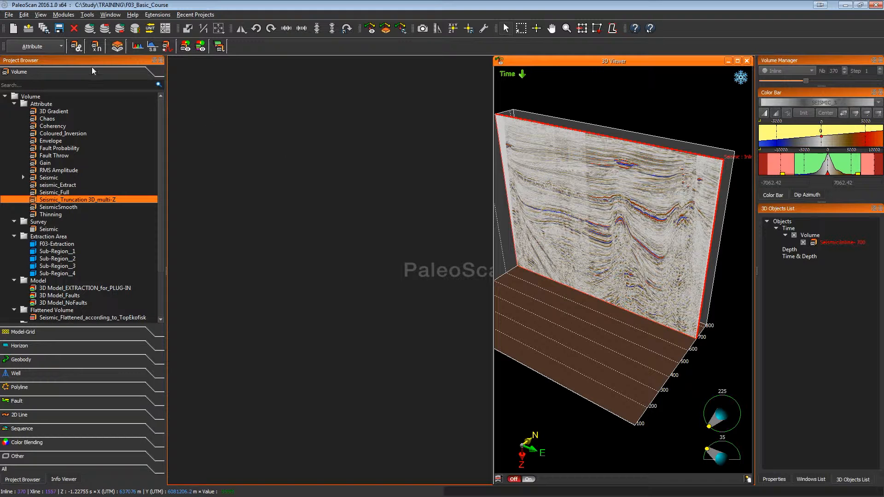
Switch the active module to Geobody Manual and open an enlarged Layer from Model dialog.
left_click(51, 43)
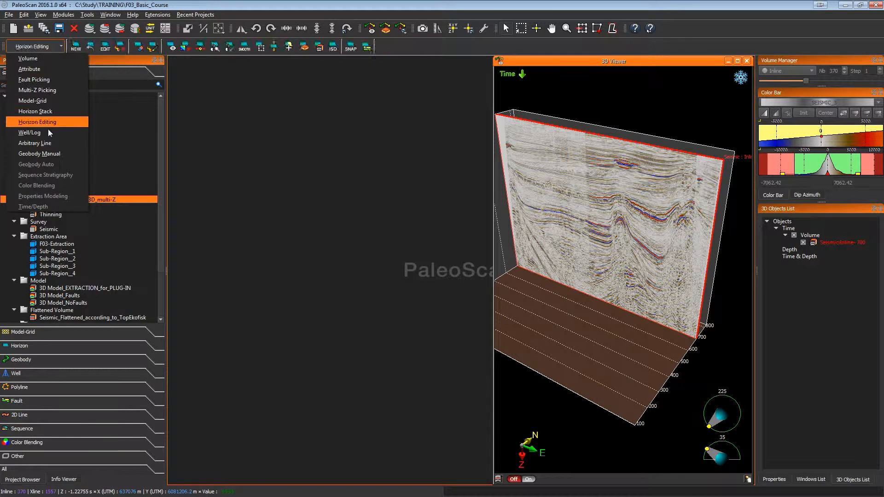
left_click(54, 153)
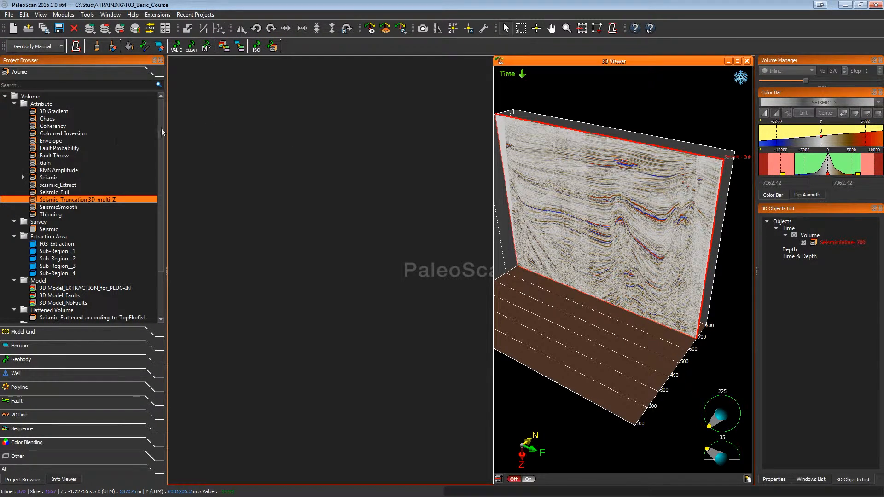
left_click(224, 46)
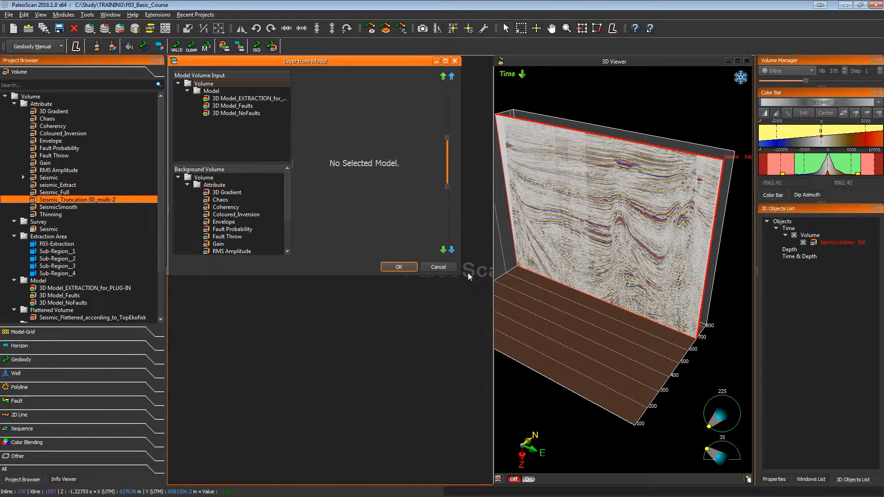
left_click_drag(460, 275, 679, 489)
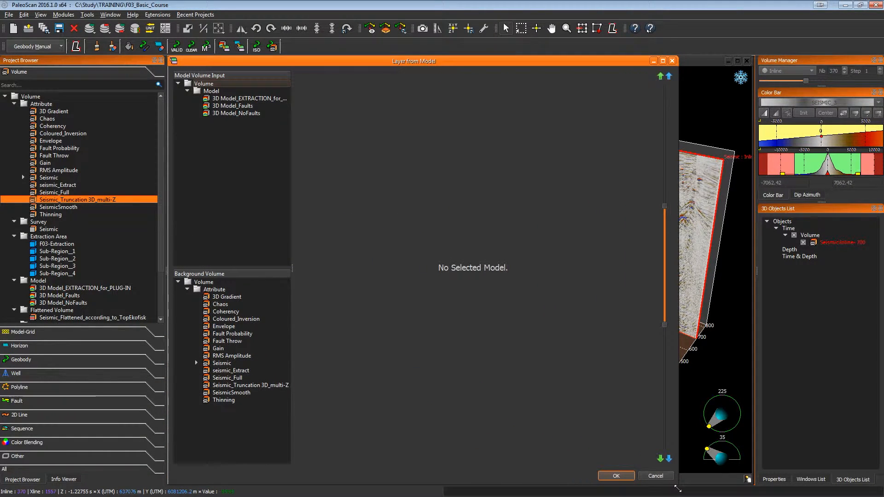
Select 3D Model_NoFaults as the model volume input, preview the RANDOM color scale on it and keep GREY_SCALE.
left_click(243, 113)
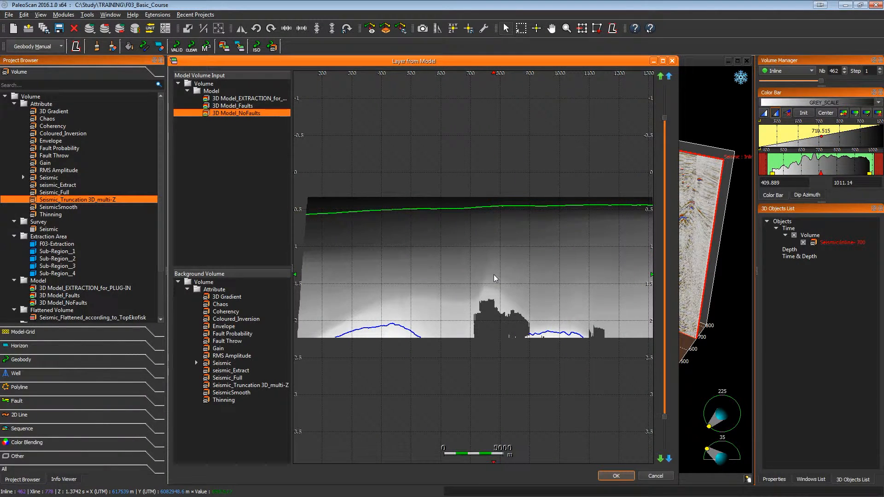
left_click(809, 103)
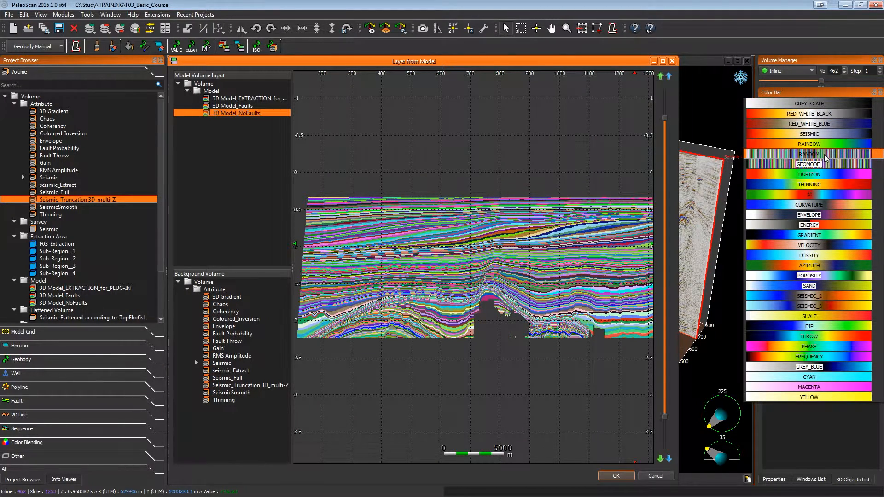
left_click(807, 104)
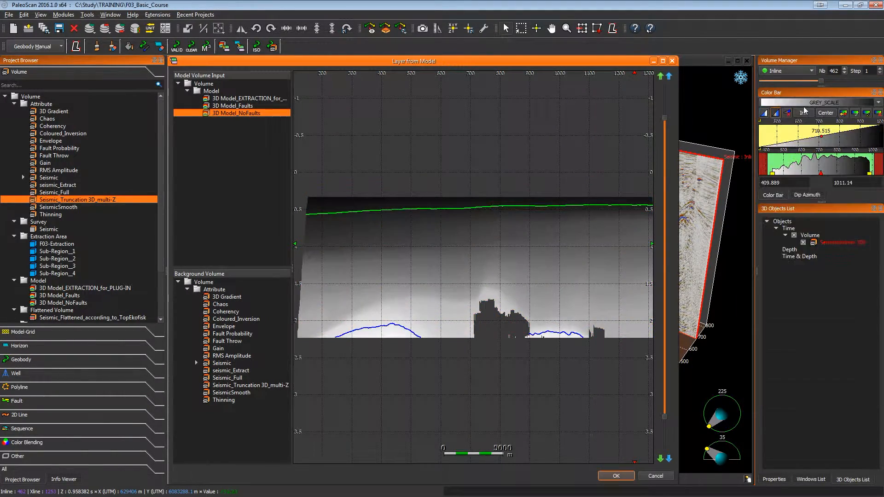
Select the Seismic attribute as the background volume in the Layer from Model dialog and frame the upper section around the sigmoid interval.
left_click(221, 363)
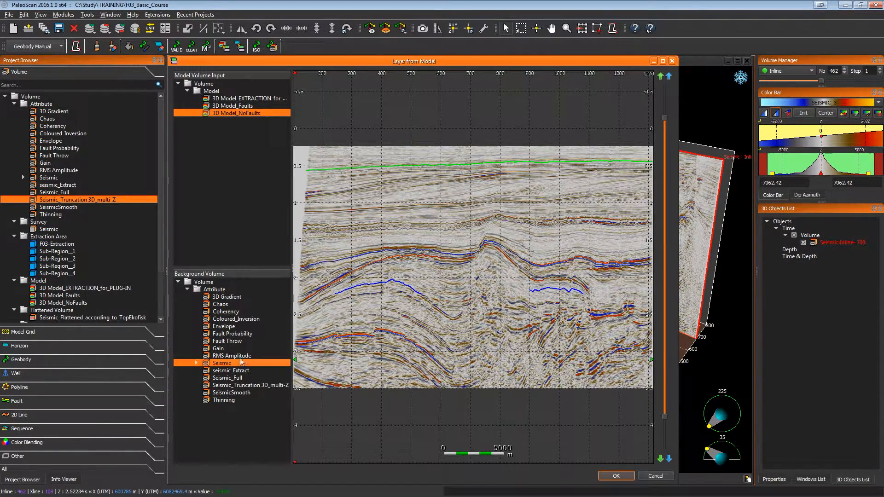
left_click_drag(511, 231, 490, 291)
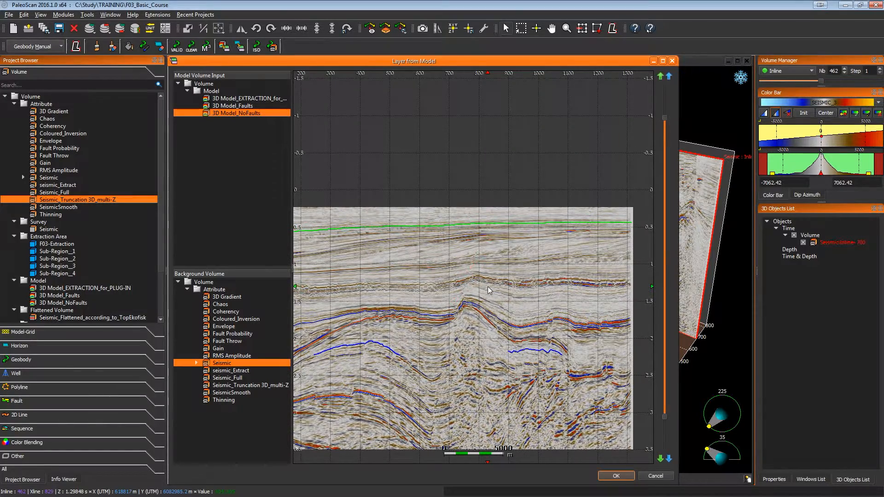
scroll(548, 293, "up", 3)
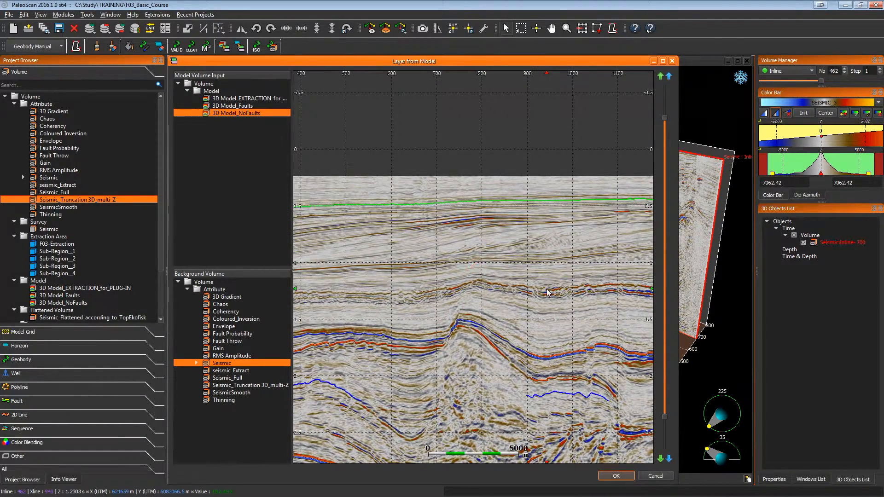
Raise the layer's lower boundary to just below the sigmoid interval and lower its upper boundary to just above it.
left_click_drag(666, 422, 635, 208)
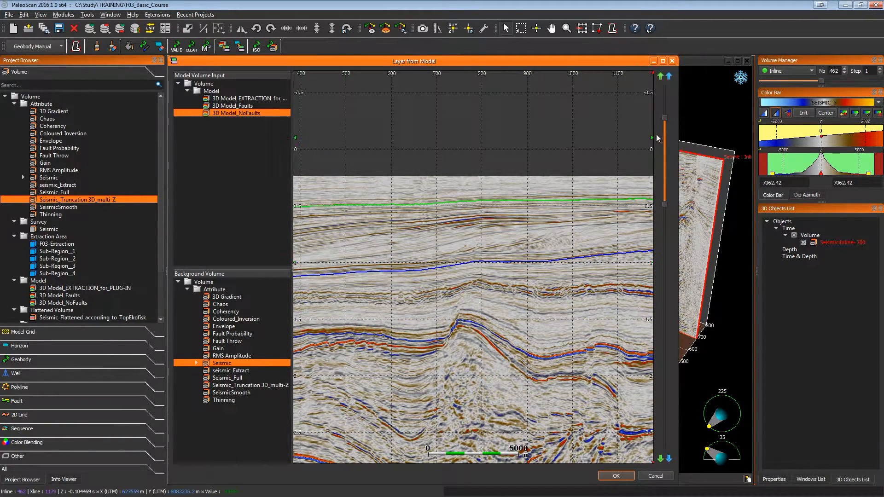
left_click_drag(664, 119, 680, 178)
scroll(529, 214, "up", 5)
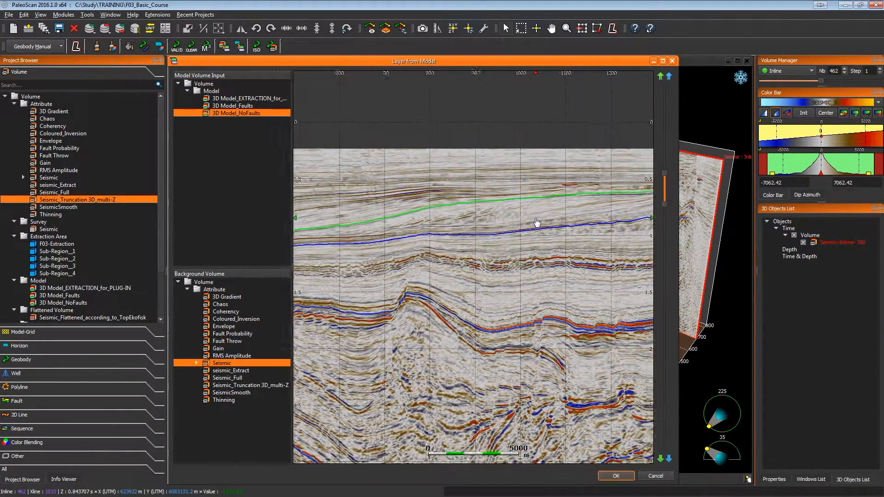
middle_click_drag(527, 211, 521, 286)
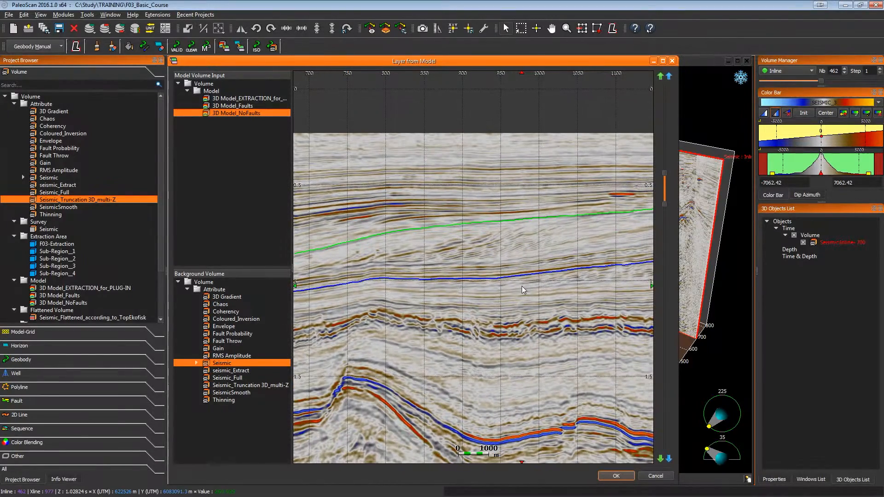
Fine-tune the layer limits by raising the lower boundary to the base of the sigmoids and nudging the upper boundary upward.
left_click(670, 77)
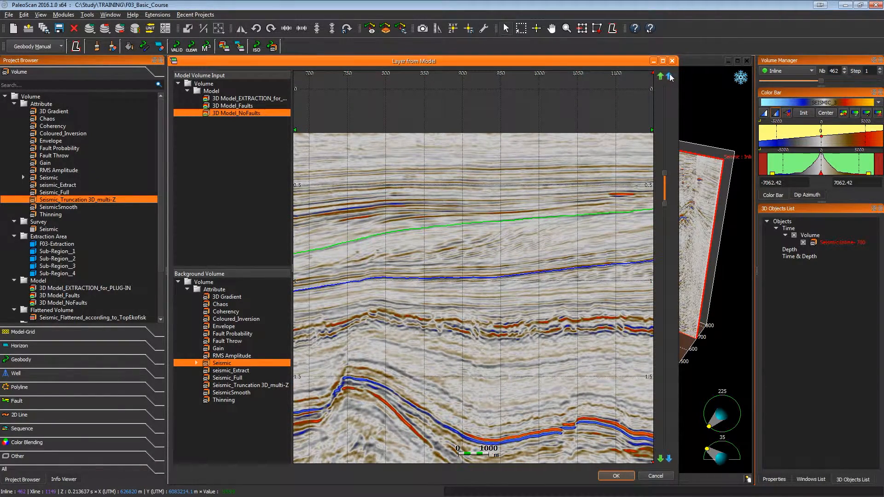
left_click(669, 77)
left_click(670, 76)
left_click(670, 77)
left_click(670, 76)
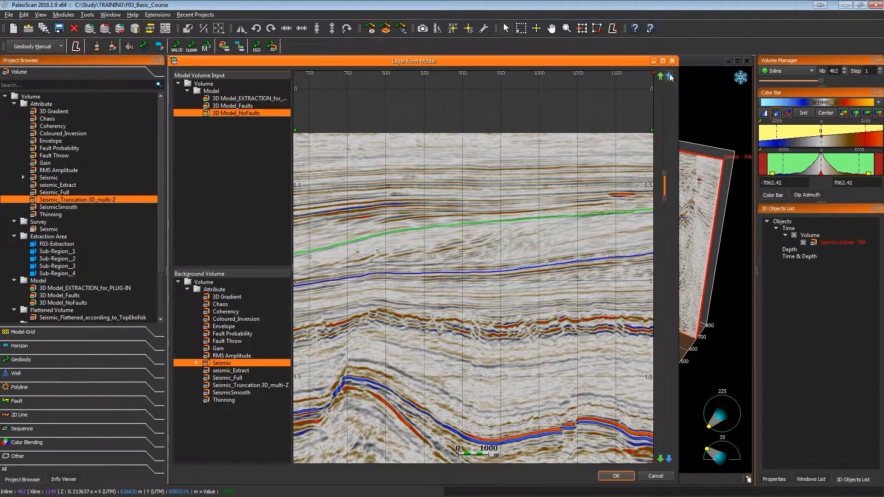
left_click(670, 77)
left_click(670, 76)
left_click(670, 77)
left_click(670, 77)
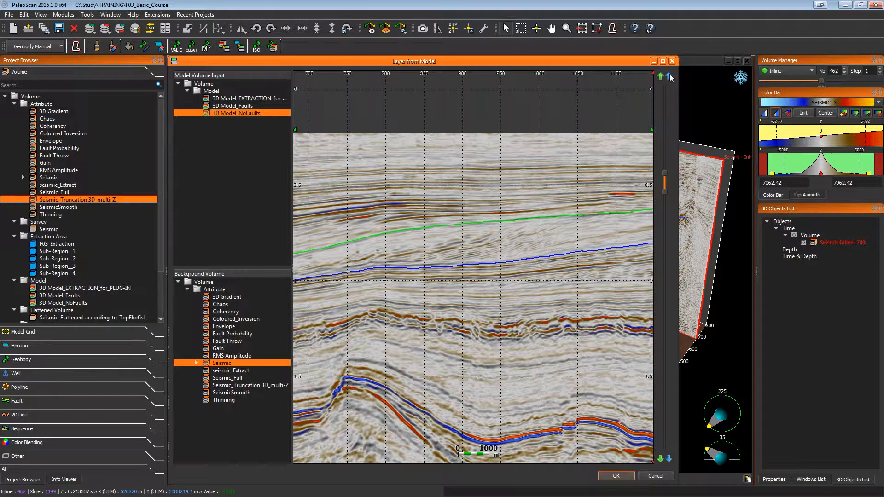
left_click(670, 76)
left_click(670, 77)
left_click(669, 77)
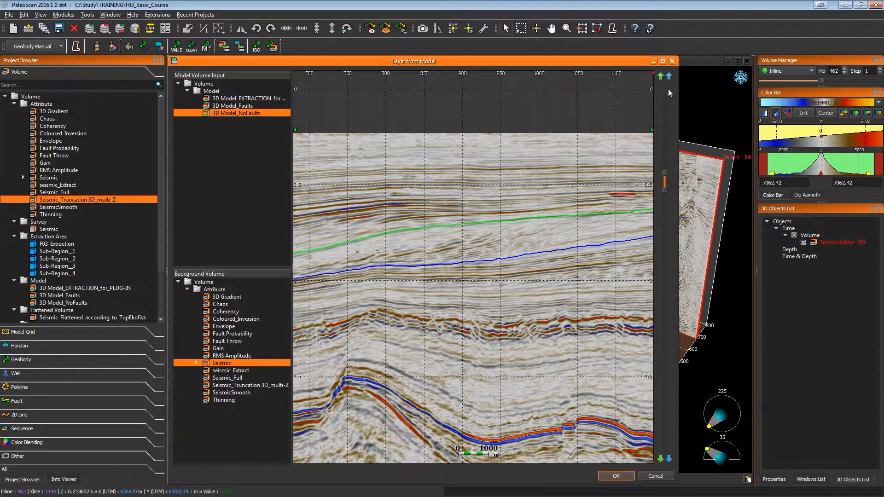
left_click(660, 78)
left_click(660, 77)
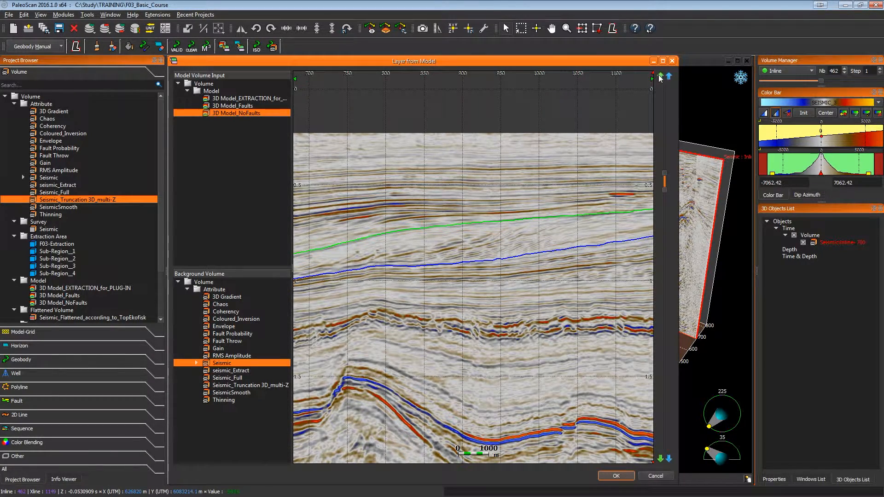
left_click(660, 77)
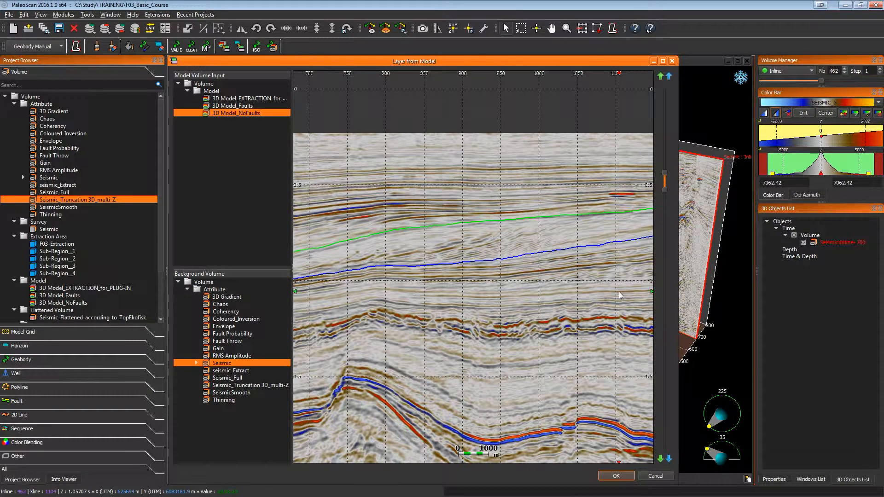
Build the 3D layer with Save and Display under the output name Layer_Sigmoide.
left_click(616, 476)
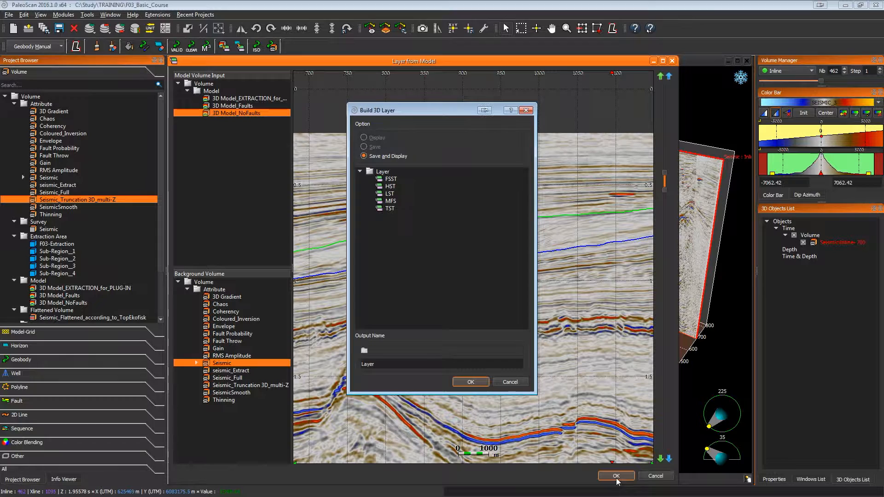
left_click(429, 365)
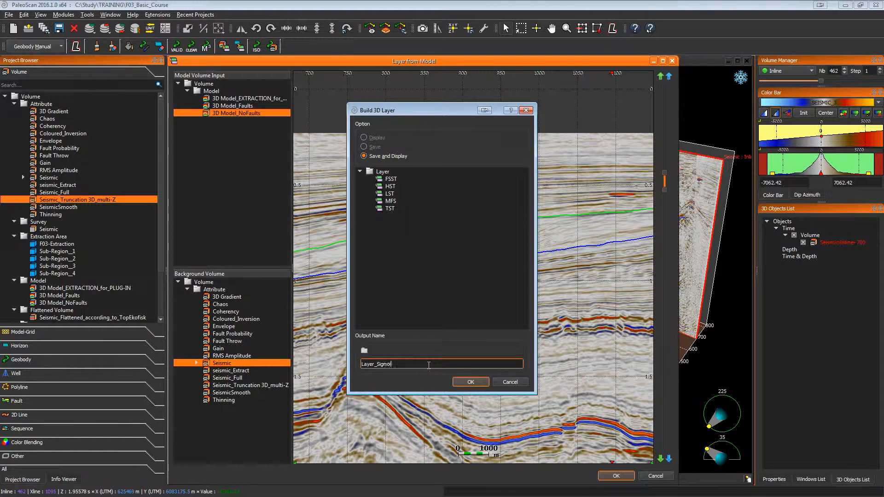
left_click(460, 383)
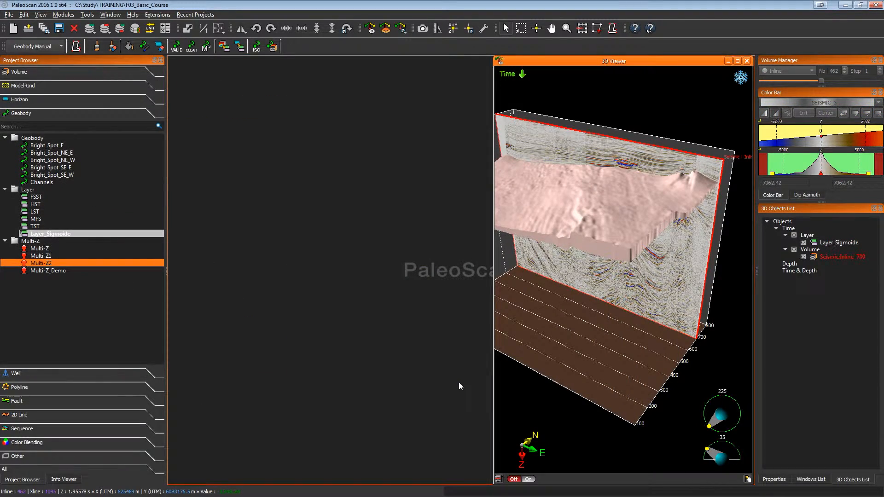
Enlarge the 3D viewer around the Layer_Sigmoide geobody and move the Seismic slice to inline 629.
left_click_drag(493, 332, 179, 328)
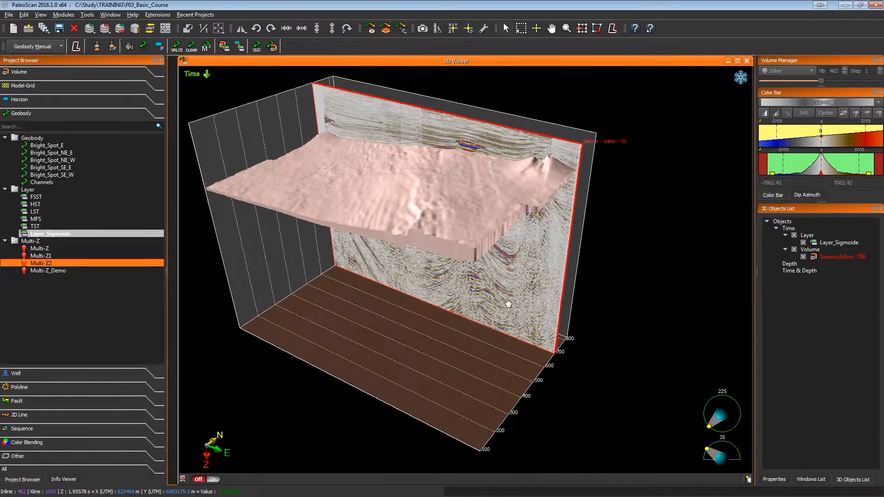
left_click_drag(508, 303, 509, 266)
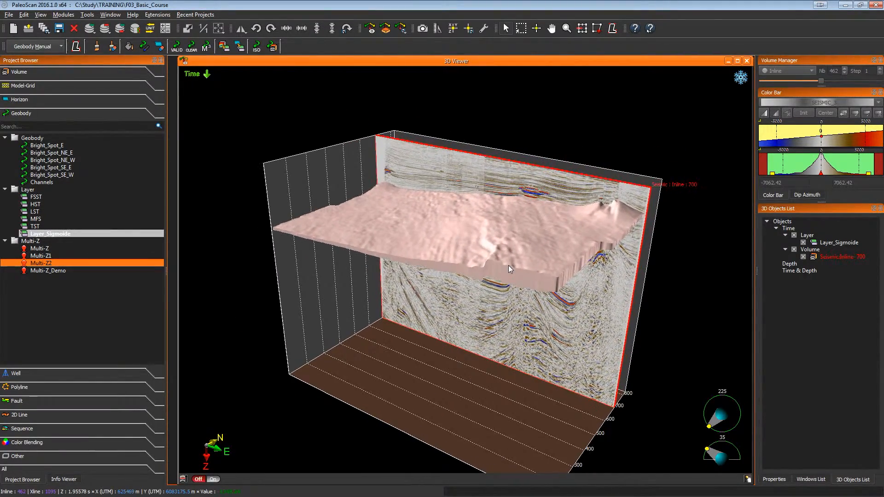
left_click(525, 178)
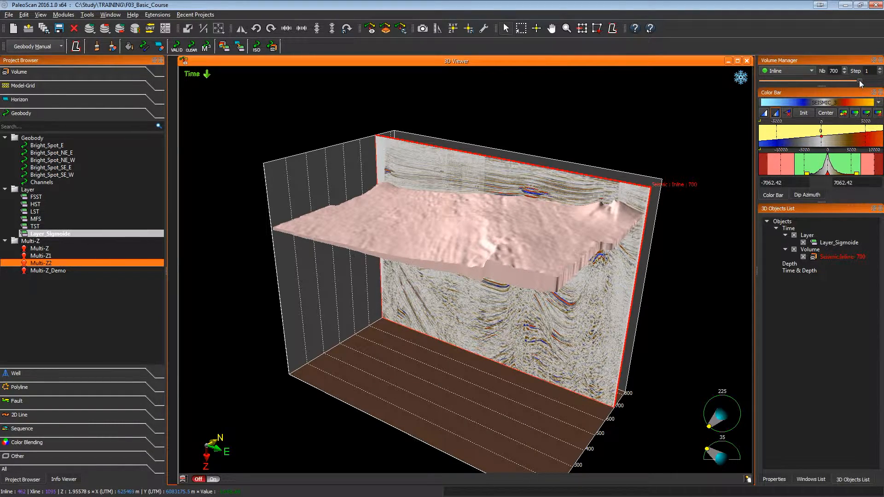
mouse_move(860, 80)
left_mouse_down()
mouse_move(829, 78)
mouse_move(848, 81)
left_mouse_up()
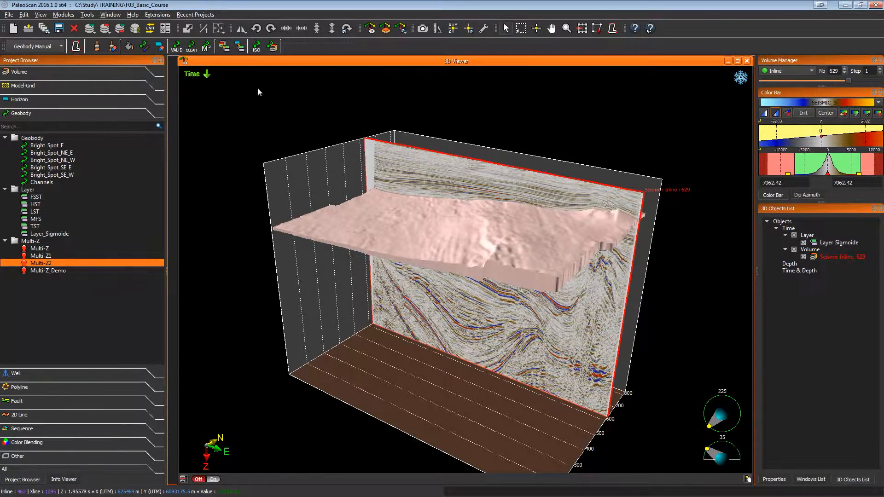
Open the Seismic attribute volume in a full-height 2D viewer beside the 3D viewer.
left_click(126, 70)
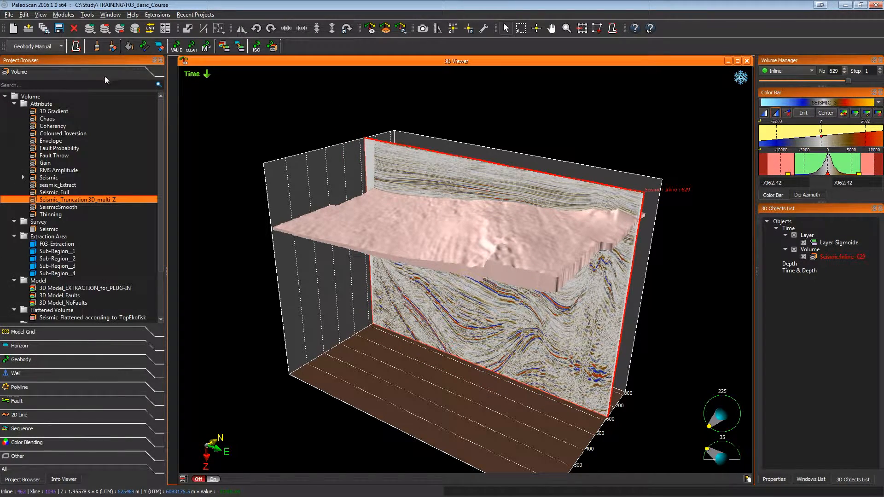
left_click(52, 179)
right_click(52, 182)
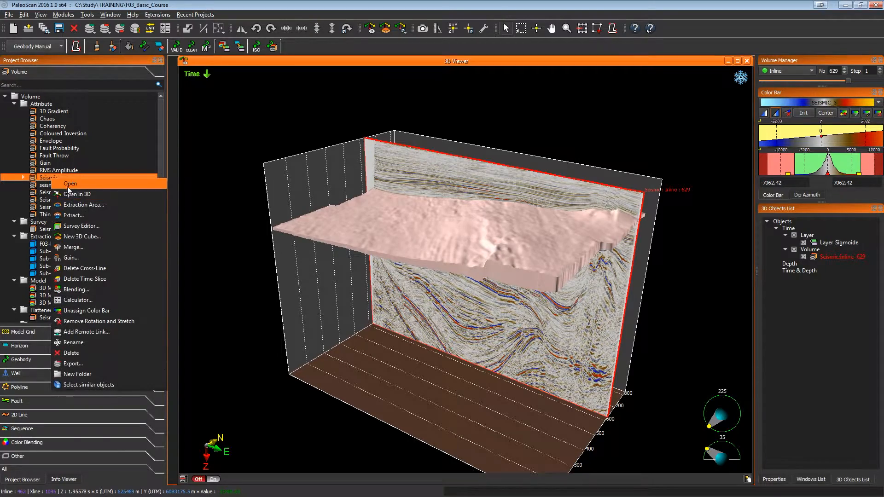
left_click(68, 184)
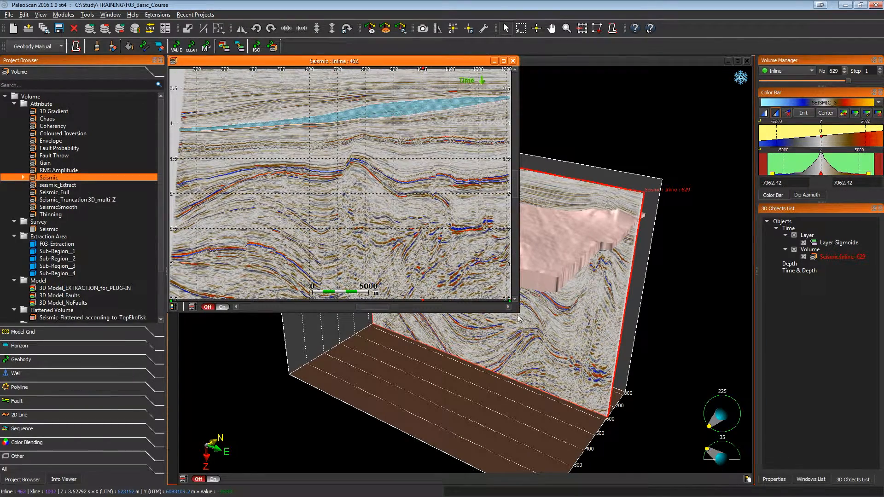
left_click_drag(519, 313, 467, 494)
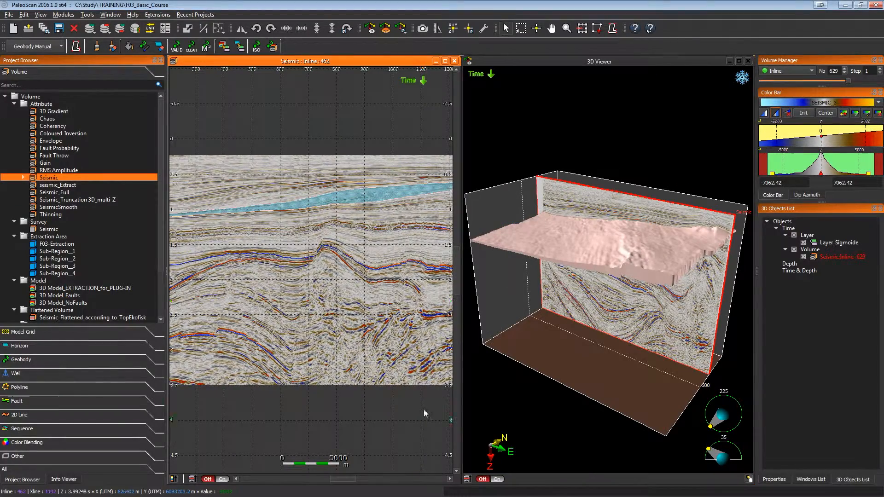
Examine the sigmoid layer on the 2D seismic section from inline 462 to inline 339.
scroll(359, 194, "up", 4)
scroll(376, 181, "up", 3)
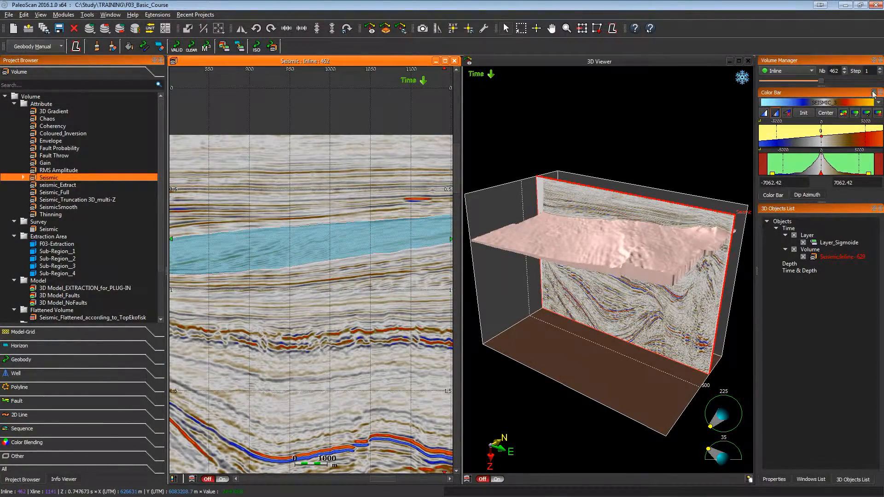
left_click_drag(821, 81, 800, 79)
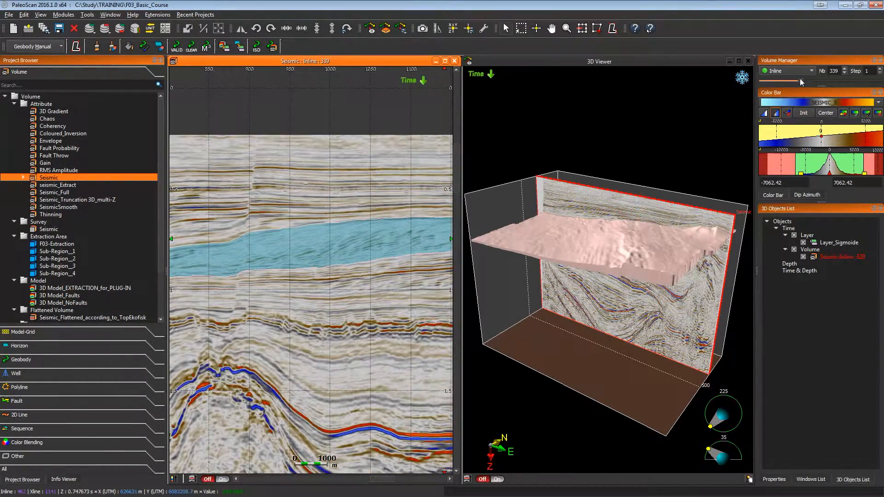
Compute the isochore of Layer_Sigmoide, snapped on Top with the Seismic attribute as survey, and display it in 3D.
left_click(669, 164)
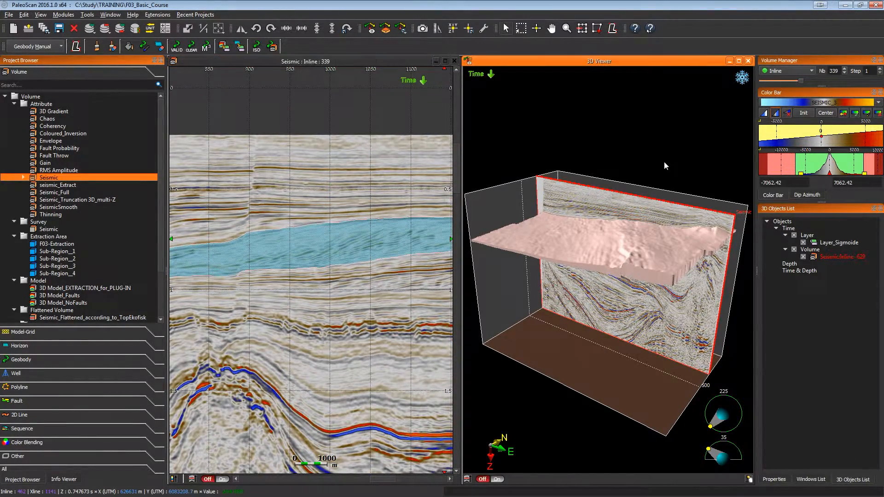
left_click(637, 262)
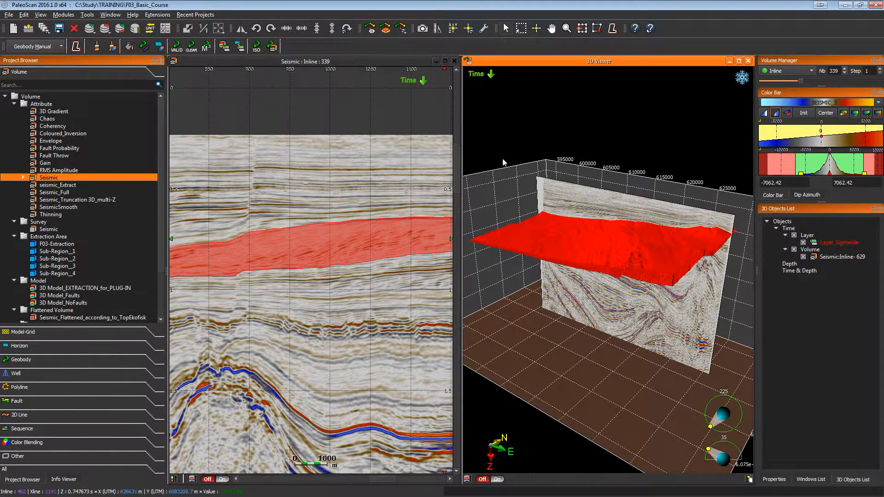
left_click(257, 46)
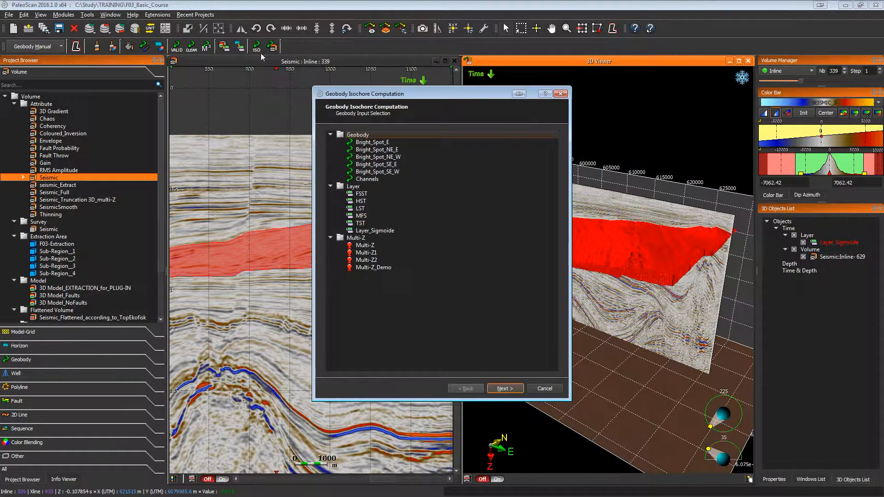
left_click(372, 230)
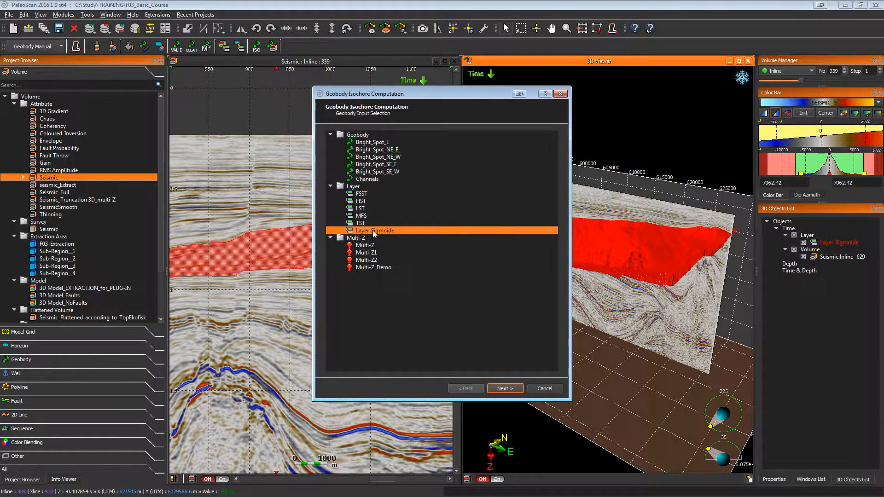
left_click(501, 388)
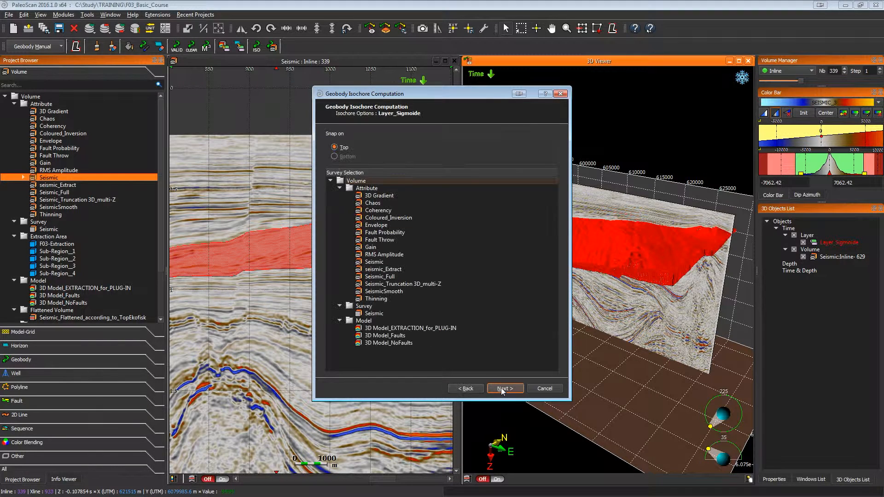
left_click(382, 262)
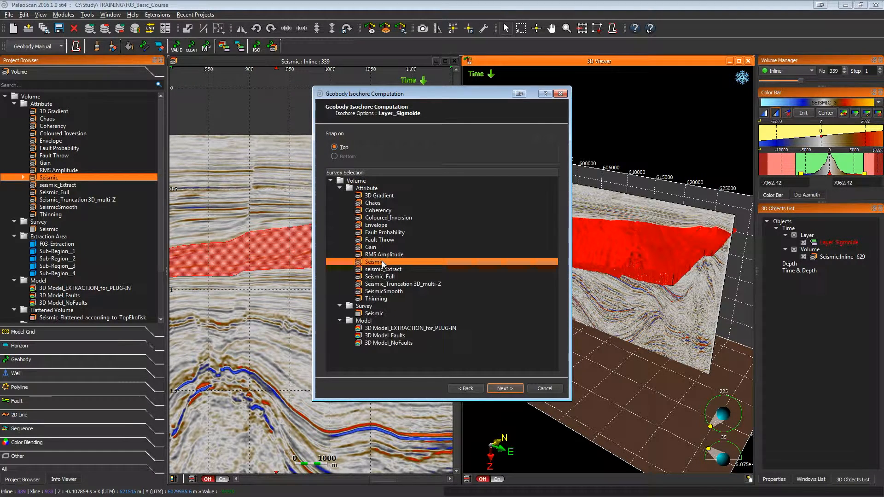
left_click(506, 388)
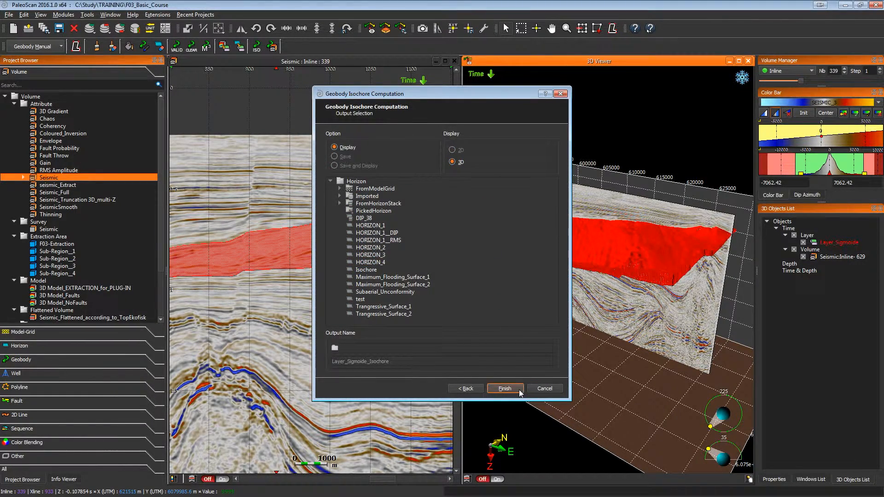
left_click(505, 389)
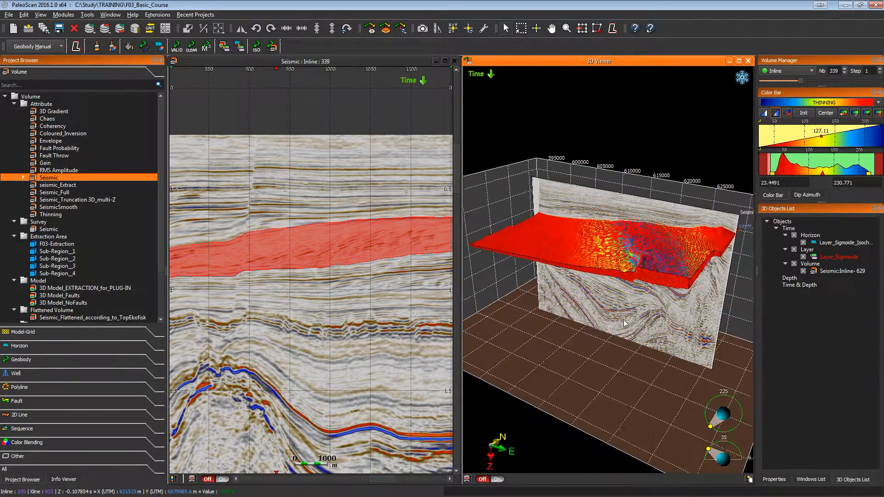
Enlarge the 3D viewer and examine the isochore thickness map on the layer.
left_click_drag(624, 320, 639, 318)
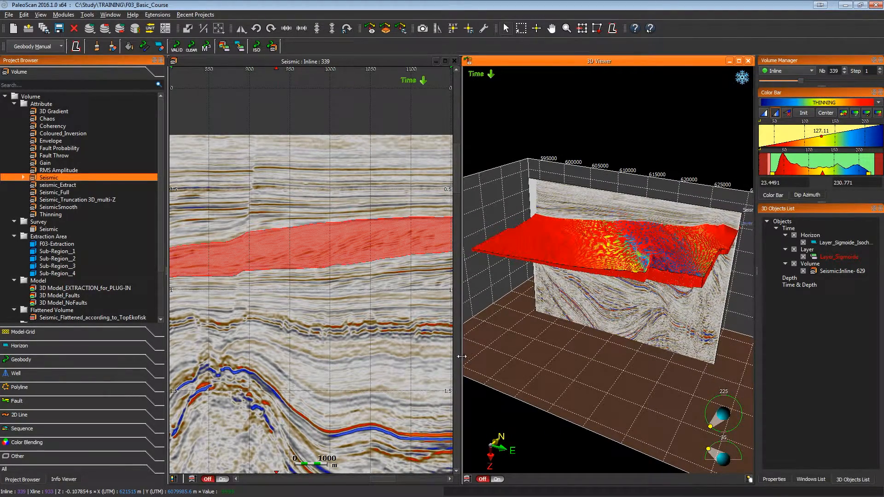
left_click_drag(461, 356, 251, 356)
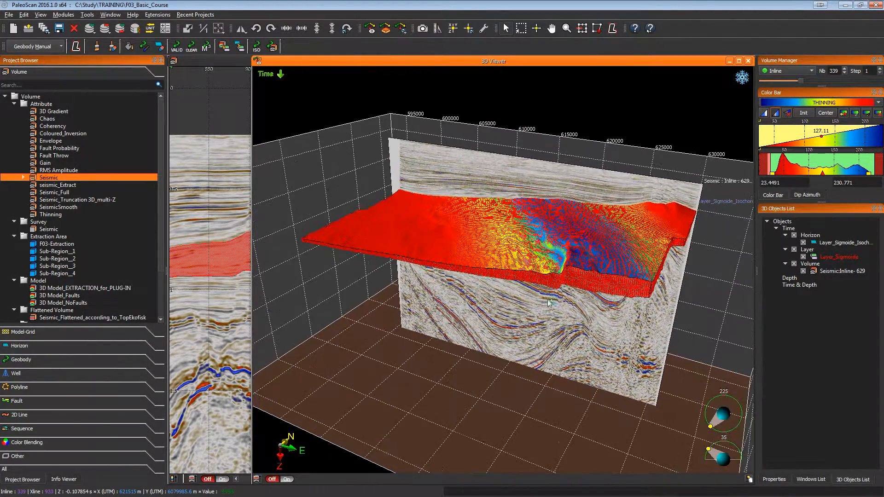
Hide the Layer_Sigmoide layer in the 3D viewer and select its isochore horizon.
middle_click_drag(524, 226, 503, 271)
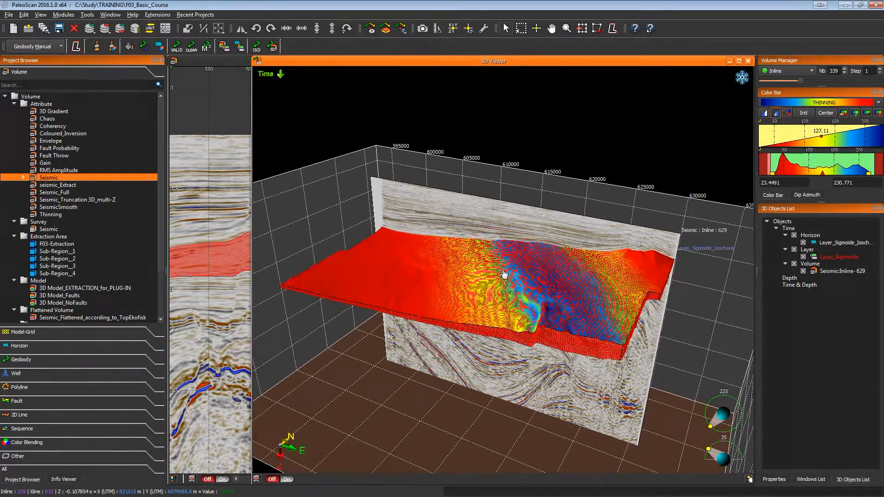
left_click(794, 250)
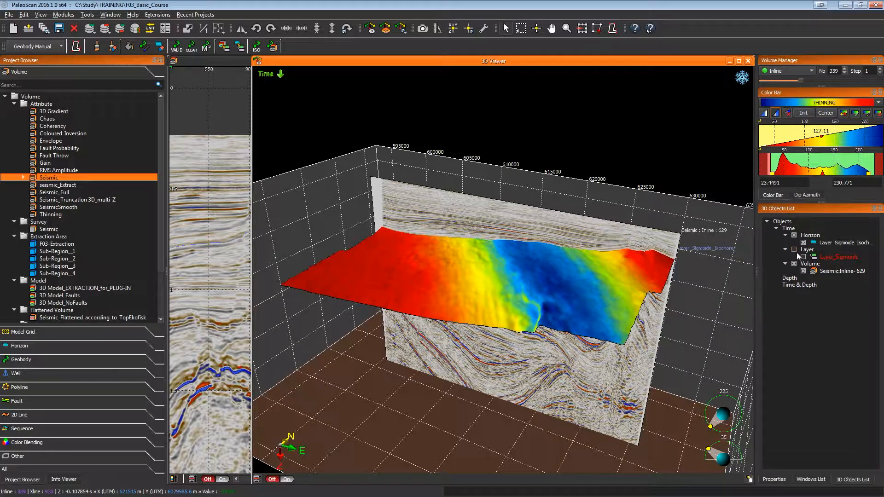
left_click_drag(514, 310, 402, 353)
left_click(533, 318)
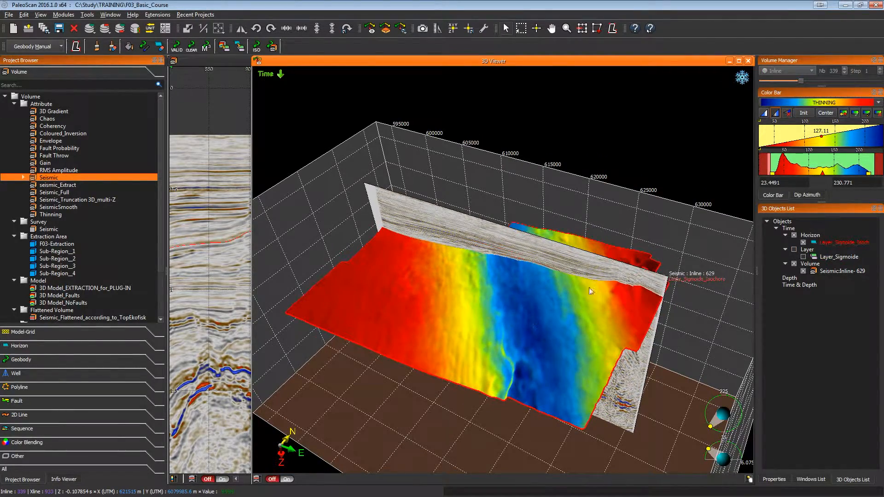
Reset the isochore's color range to its initial values, examine the thickness map, and hide the isochore horizon.
mouse_move(818, 135)
left_mouse_down()
mouse_move(781, 140)
mouse_move(804, 145)
left_mouse_up()
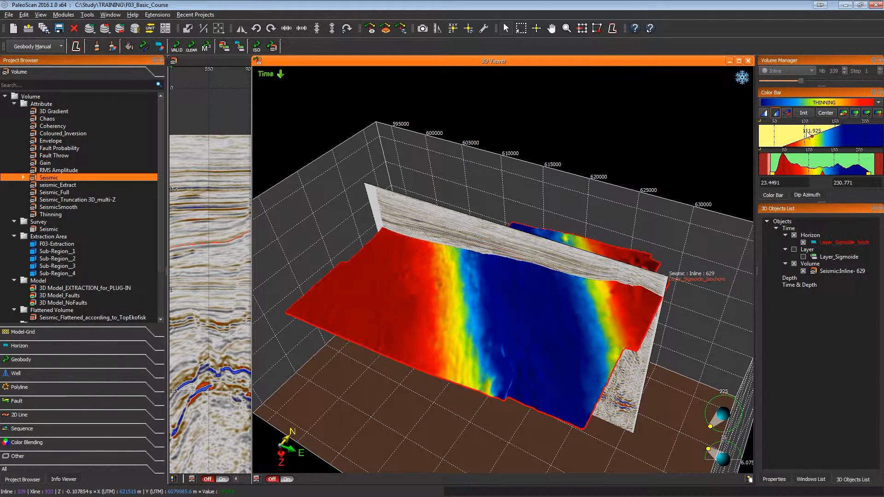
left_click(803, 114)
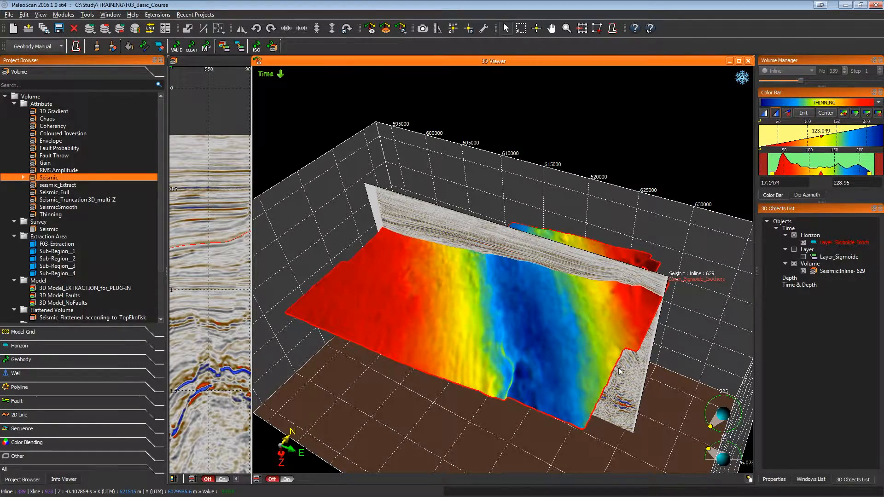
left_click_drag(620, 371, 470, 315)
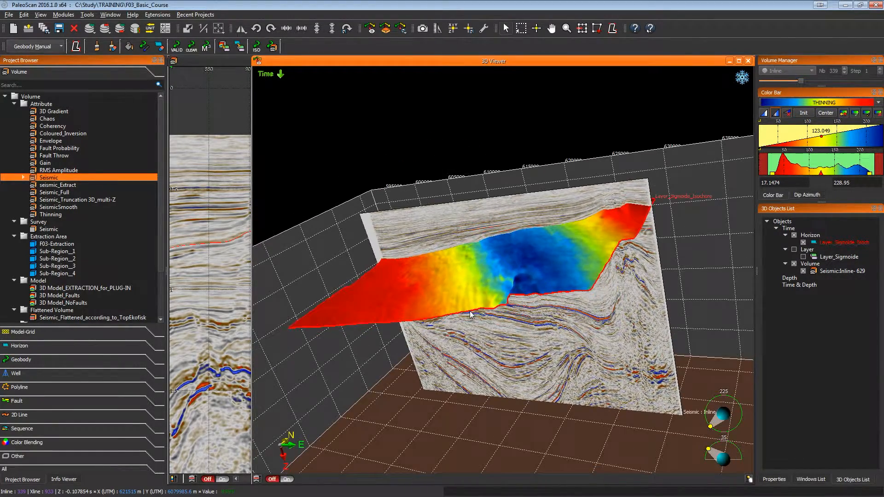
left_click_drag(655, 271, 644, 340)
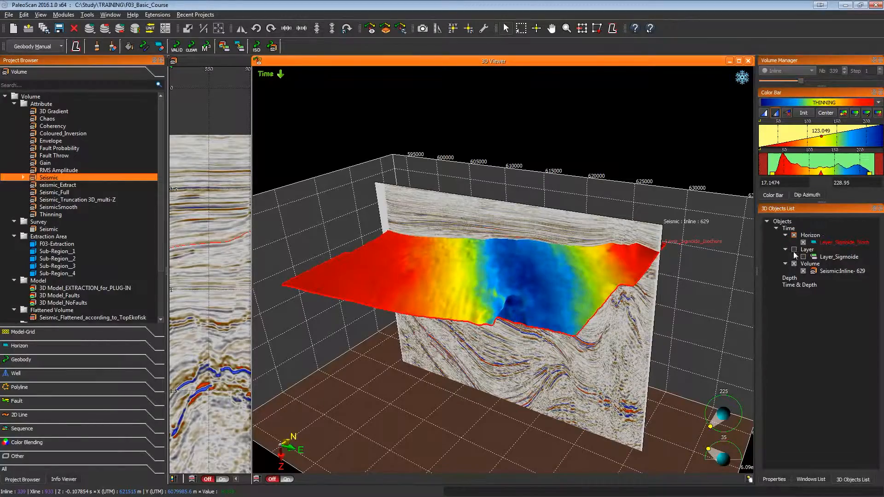
left_click(794, 235)
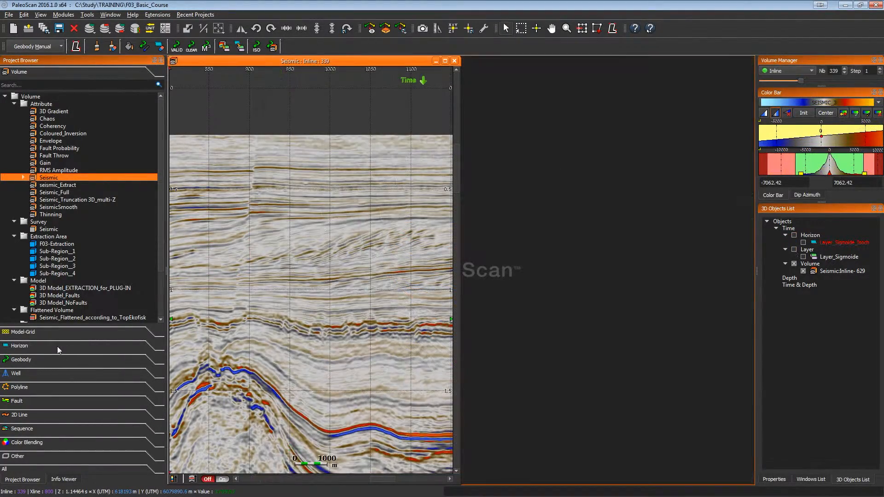
Open the RMS_Amplitude horizon stack in a full-height 2D viewer beside the seismic section.
left_click(57, 347)
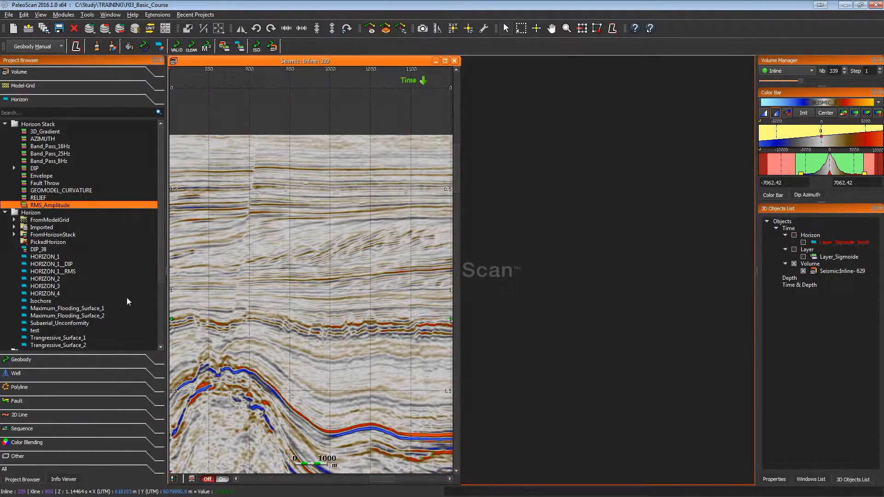
right_click(74, 204)
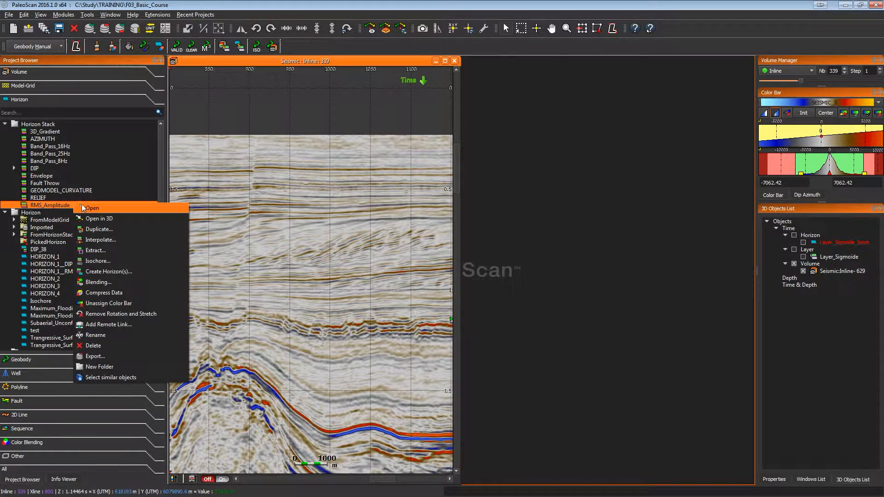
left_click(86, 207)
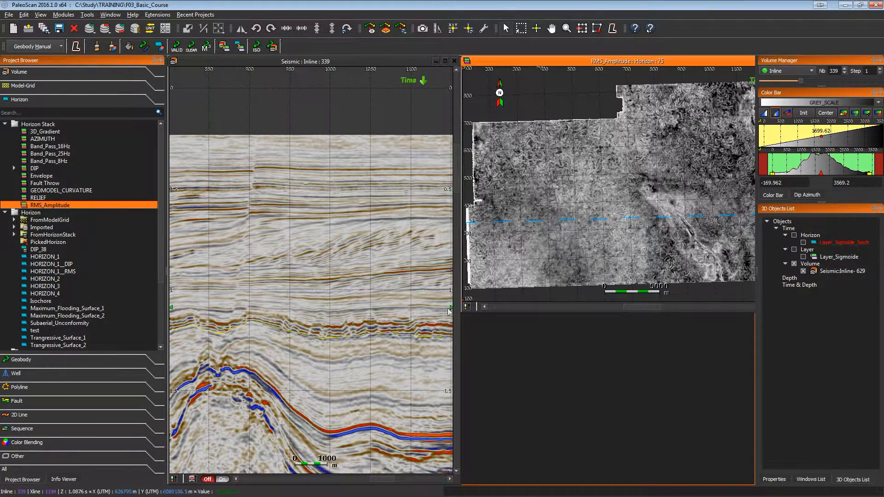
left_click_drag(460, 312, 461, 491)
left_click(533, 333)
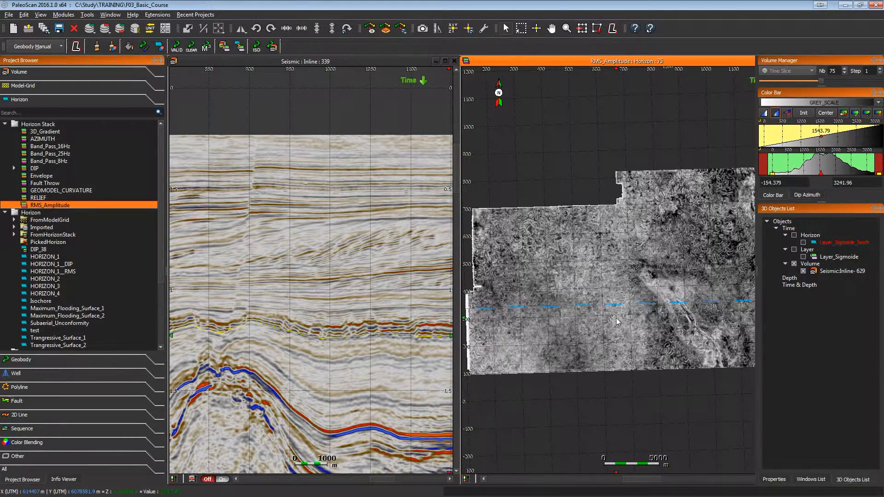
Change the intersection style of the RMS_Amplitude horizon to a solid red line on the seismic section.
left_click(777, 480)
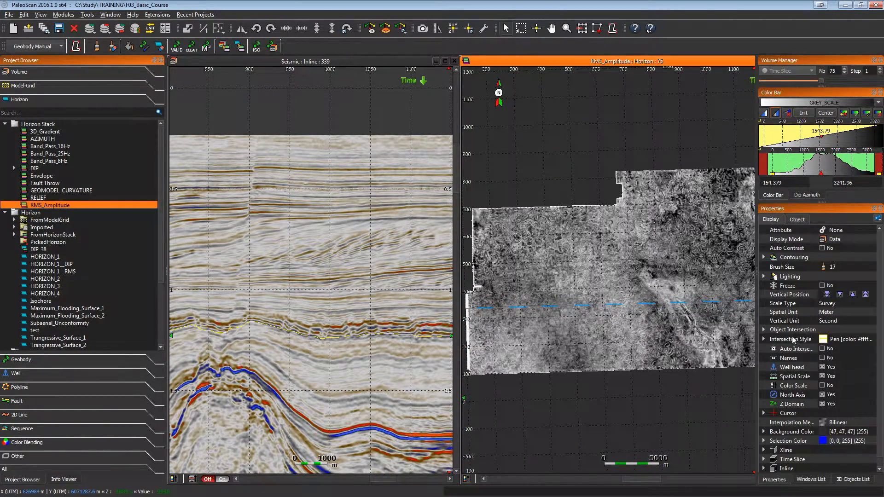
left_click(765, 340)
left_click(841, 357)
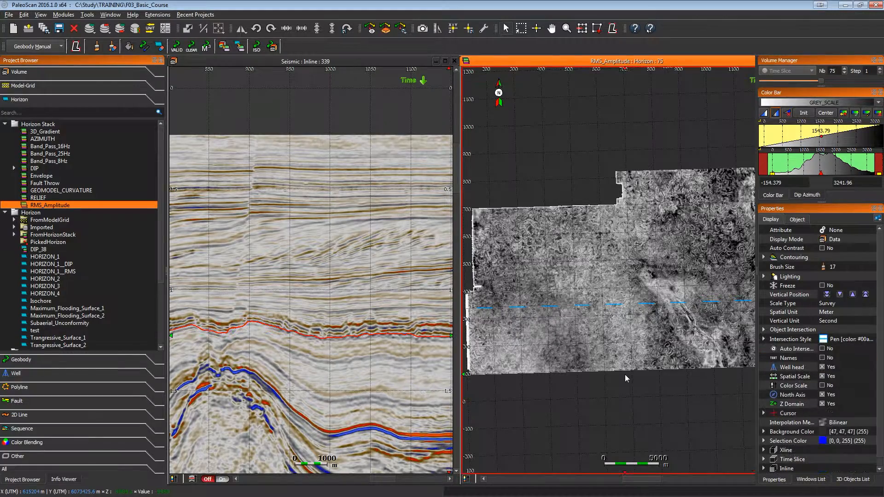
Examine the RMS_Amplitude horizons from 75 up to 128, focusing on the anomaly along the survey's southern edge.
scroll(625, 375, "up", 14)
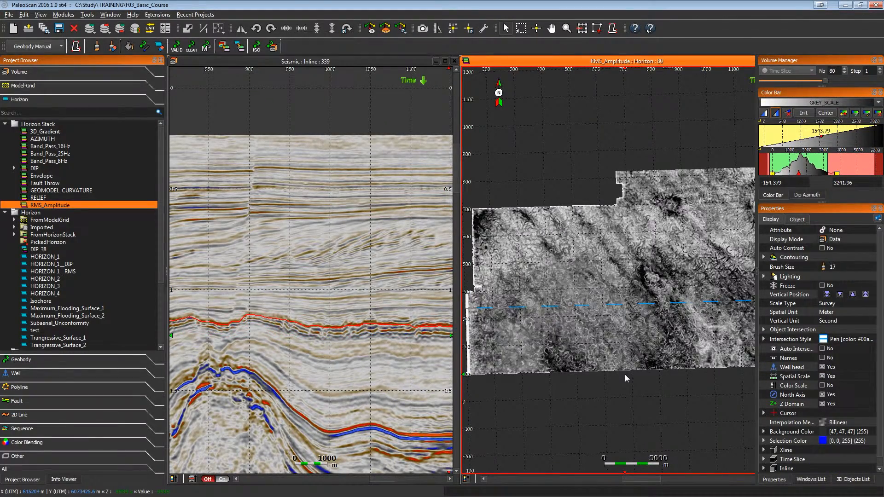
scroll(625, 374, "down", 2)
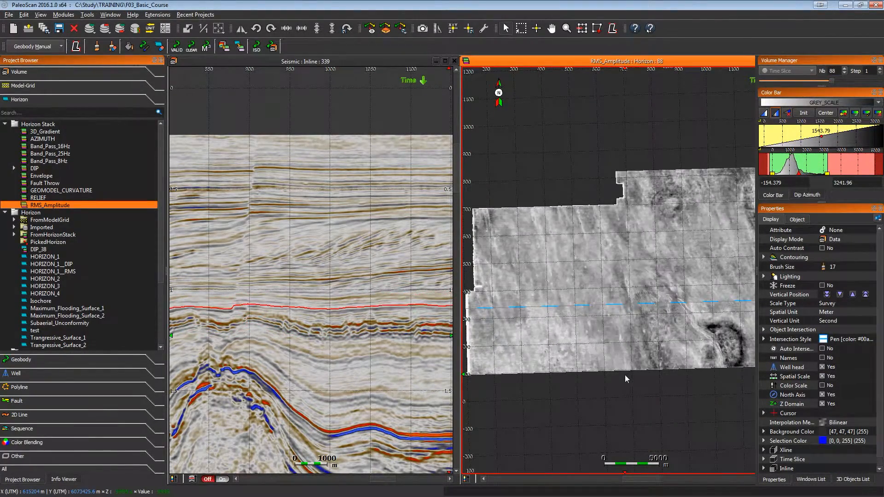
middle_click_drag(713, 339, 692, 265)
scroll(643, 291, "up", 8, "ctrl")
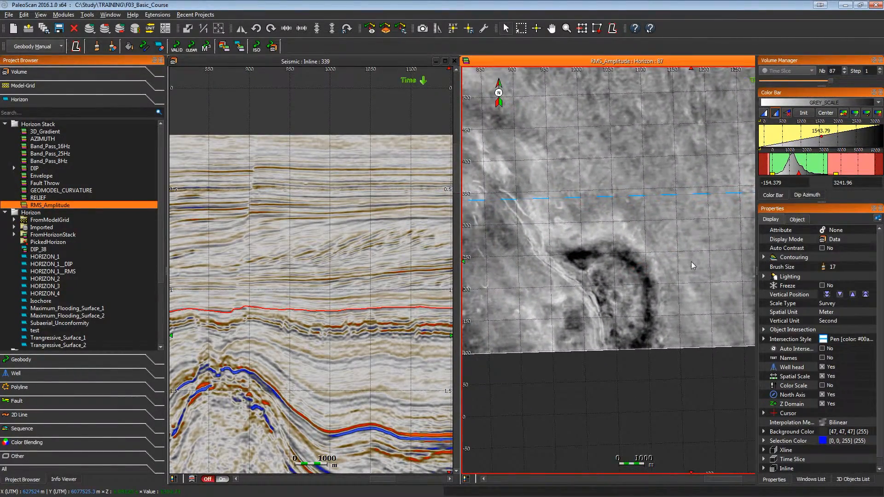
scroll(692, 262, "down", 2)
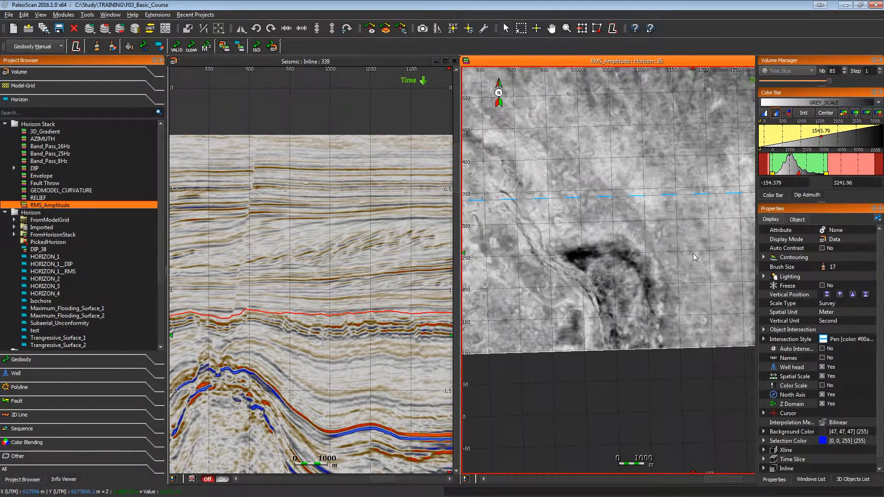
scroll(695, 257, "up", 14)
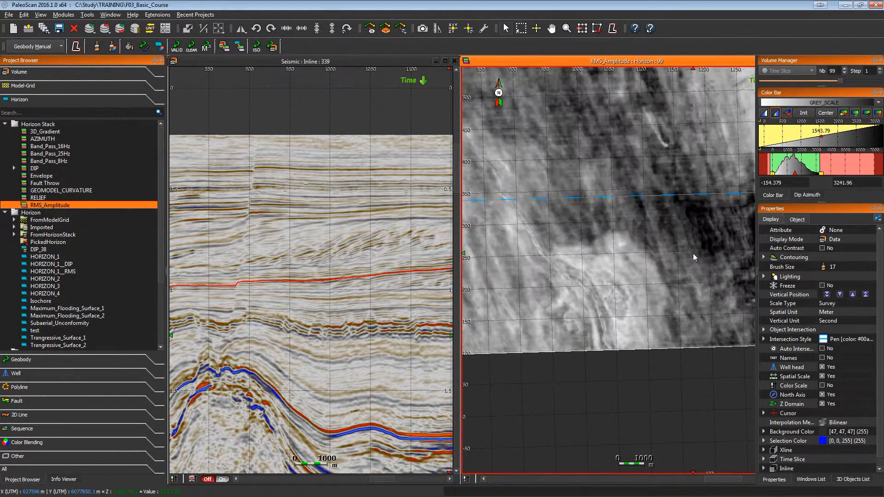
scroll(695, 257, "up", 16)
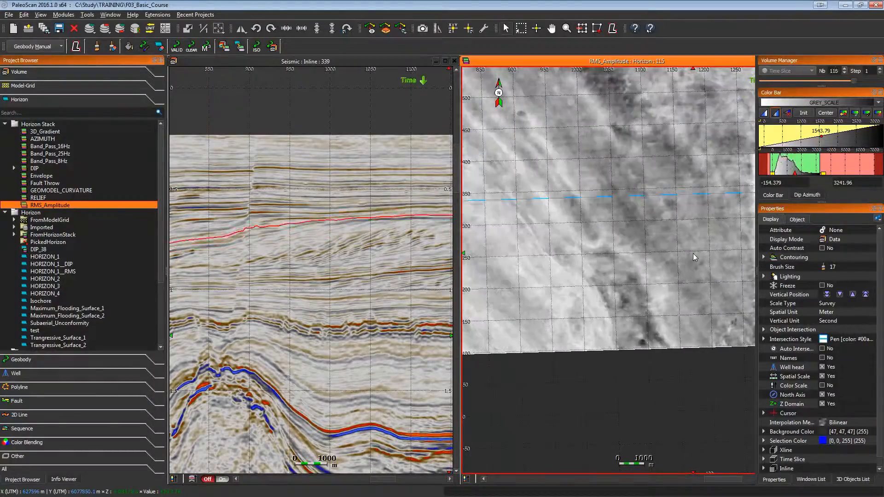
scroll(694, 255, "up", 7)
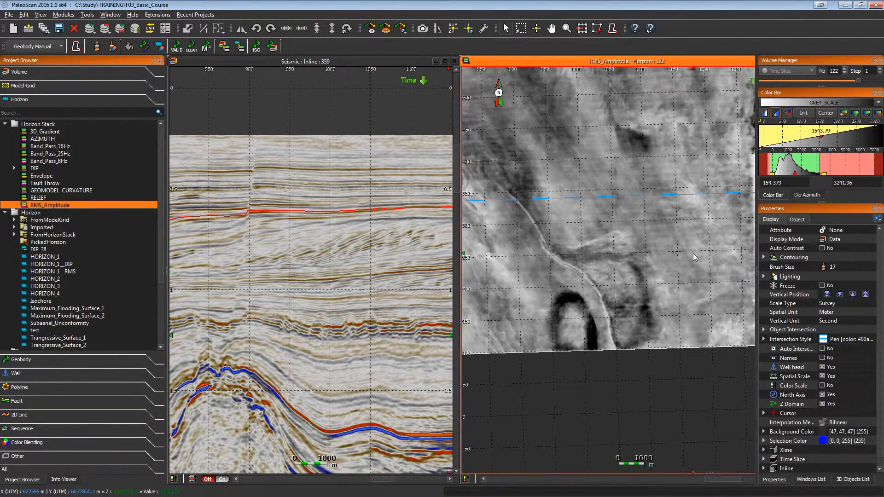
scroll(694, 257, "up", 6)
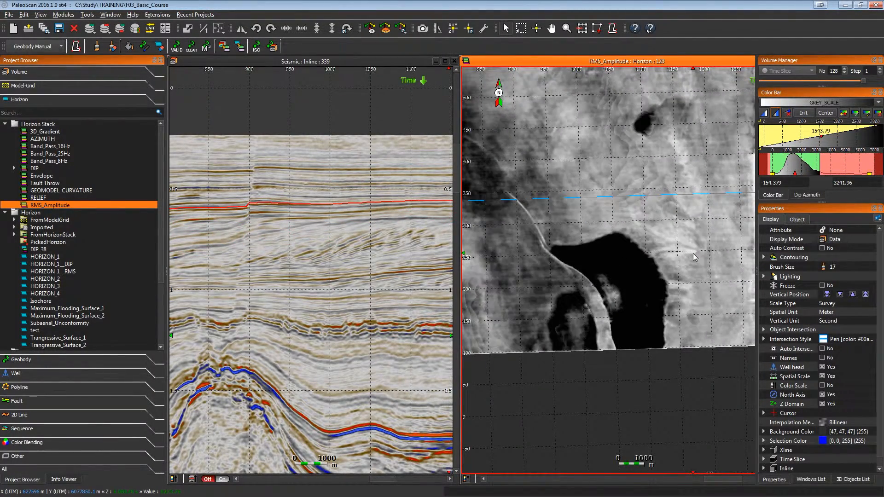
Compare the extent of the dark high-amplitude anomaly on the horizons around 129.
scroll(693, 254, "down", 1, "ctrl")
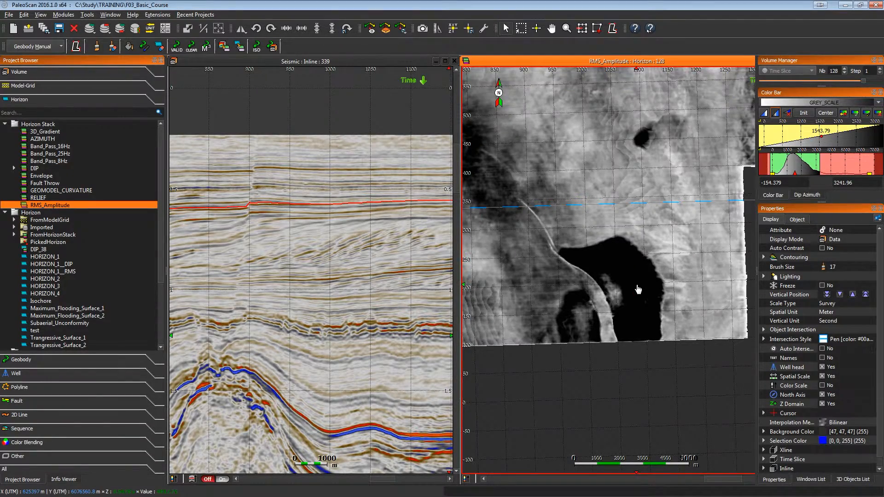
middle_click_drag(637, 286, 636, 253)
scroll(651, 252, "up", 1)
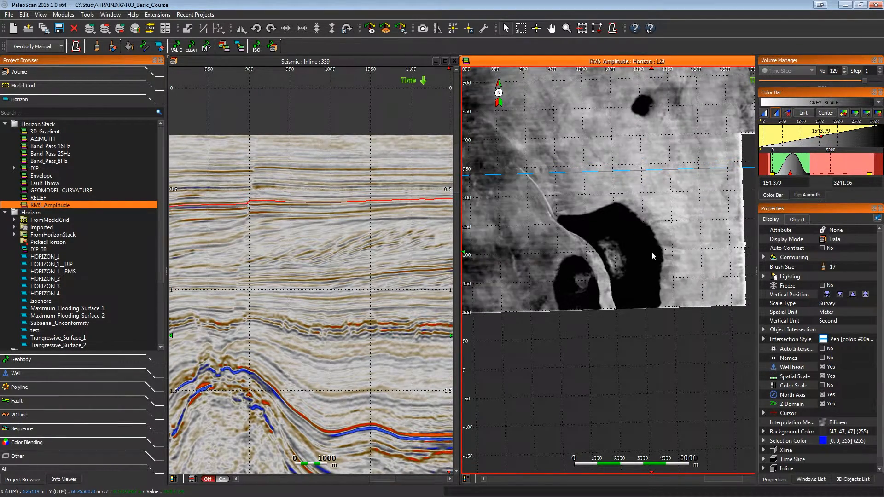
scroll(652, 257, "up", 1)
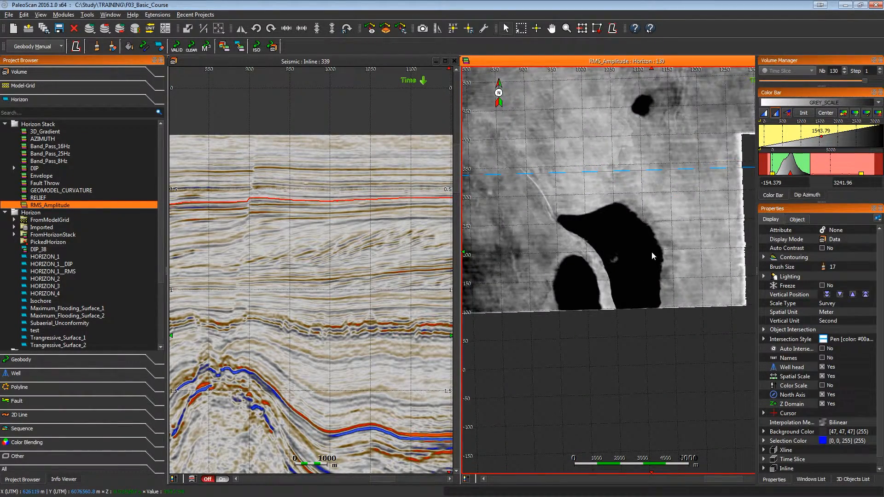
scroll(651, 252, "up", 2)
scroll(651, 252, "down", 3)
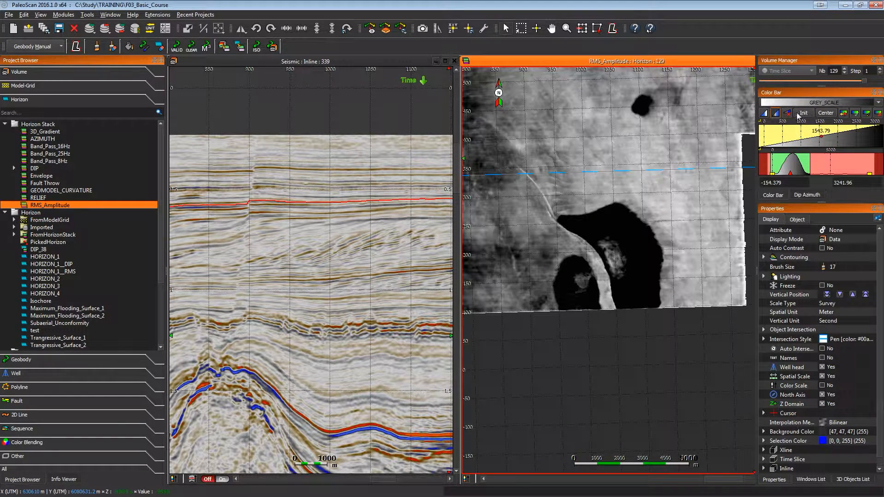
Highlight the high amplitudes of the RMS_Amplitude stack with a selection threshold of 2337.75 and bring up horizon 131.
left_click(778, 114)
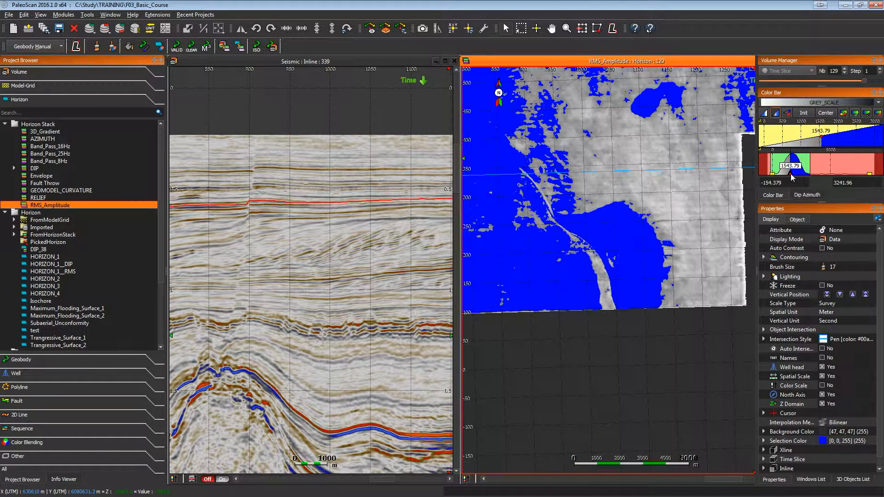
left_click_drag(792, 178, 801, 178)
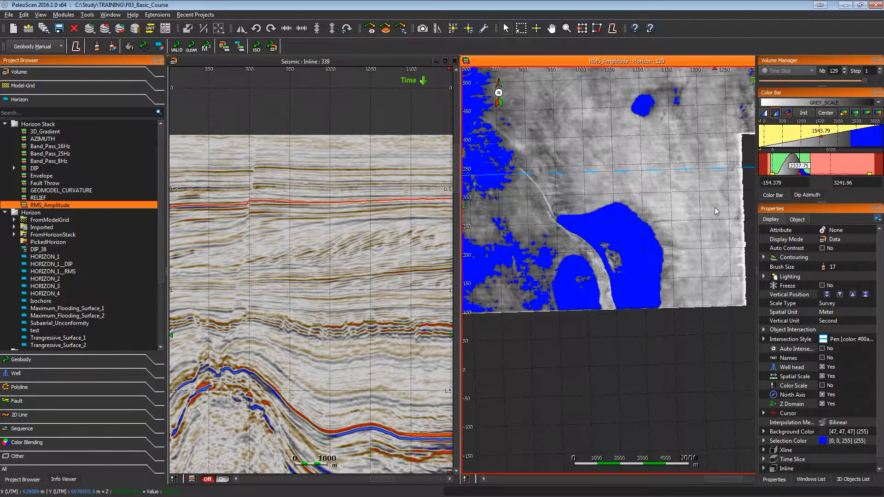
scroll(710, 216, "up", 2)
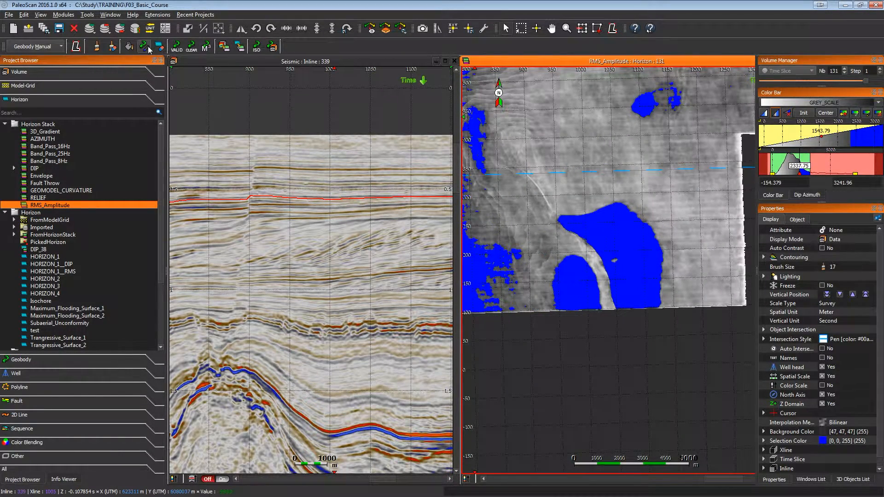
Outline the high-amplitude anomaly east of the channel with automatic contour picking on the RMS_Amplitude horizons from 131 up to 135.
left_click(147, 46)
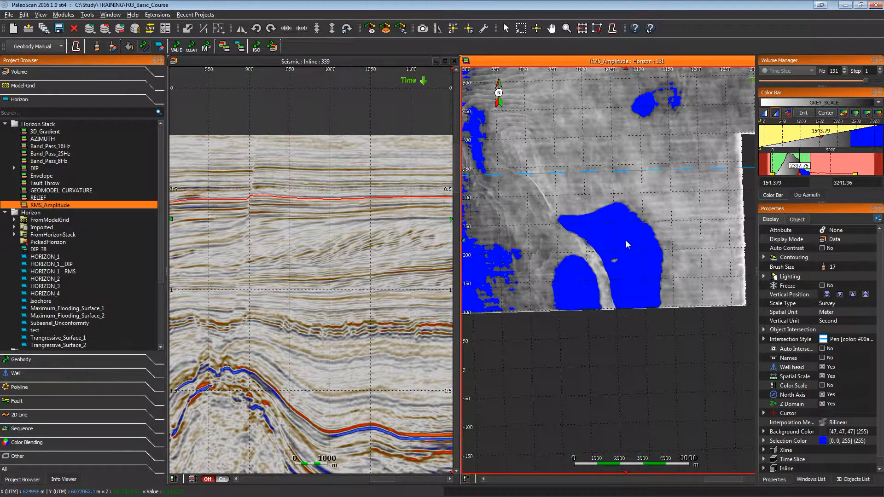
scroll(626, 240, "up", 1)
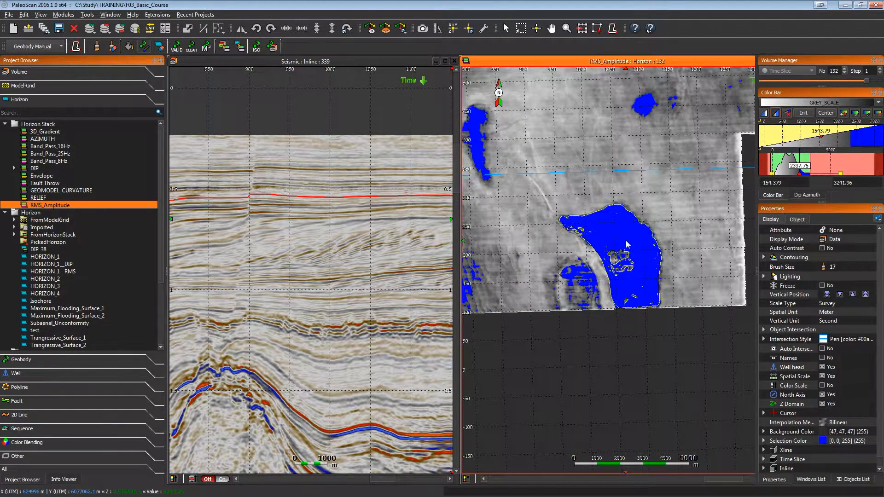
scroll(626, 240, "up", 1)
left_click(627, 244)
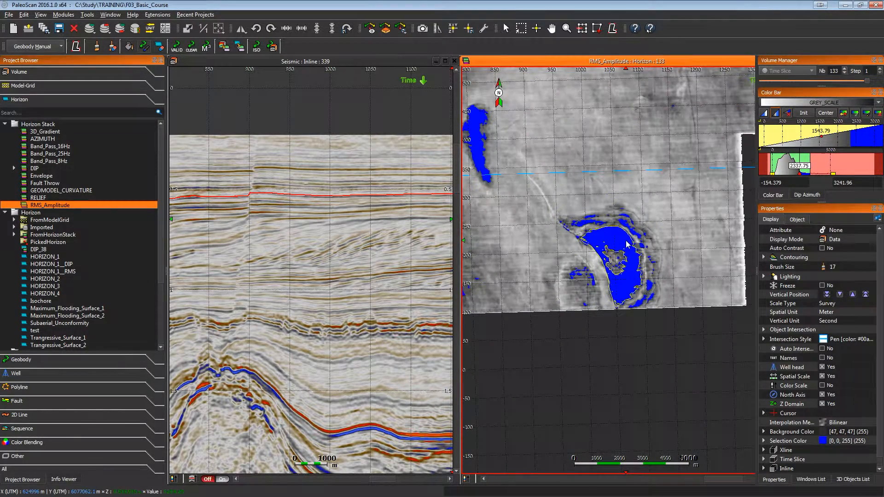
scroll(627, 244, "up", 1)
scroll(627, 244, "up", 1)
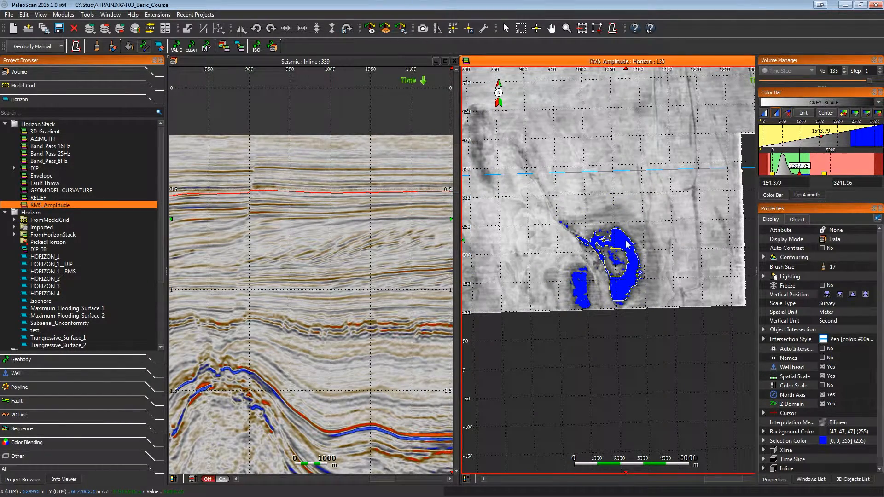
Extend the anomaly picking to RMS_Amplitude horizons 136 and 137, outlining the separate high-amplitude patches.
scroll(627, 244, "up", 1)
left_click(627, 244)
scroll(627, 244, "up", 1)
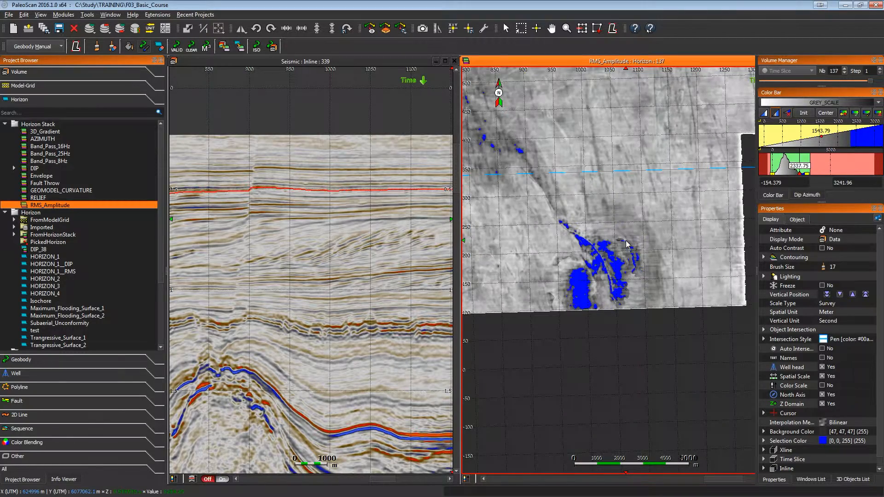
scroll(627, 244, "down", 1)
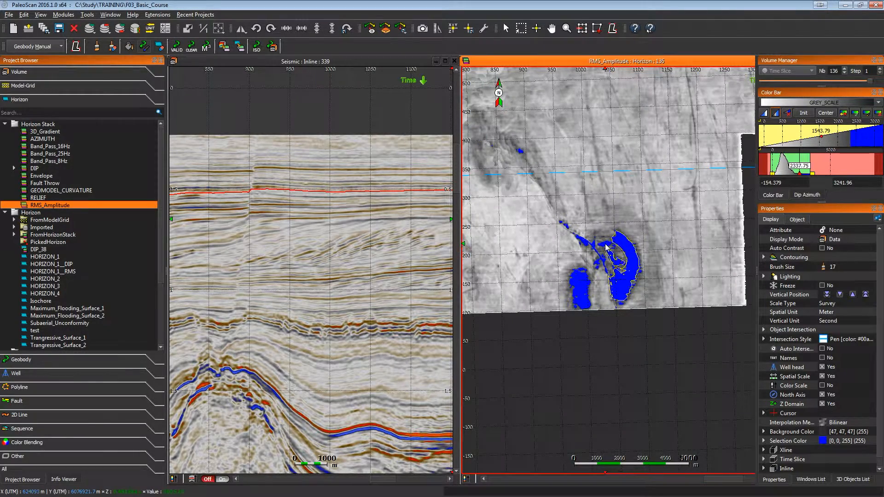
scroll(606, 247, "up", 1)
left_click(618, 267)
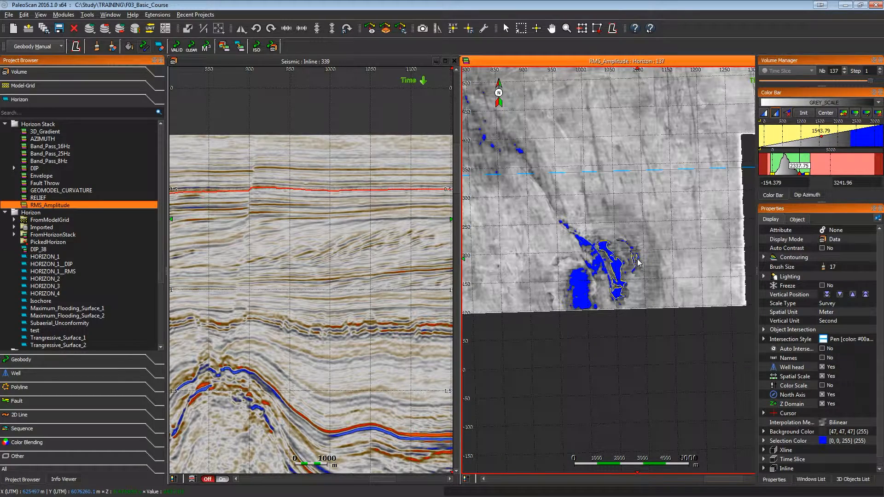
scroll(634, 274, "down", 2)
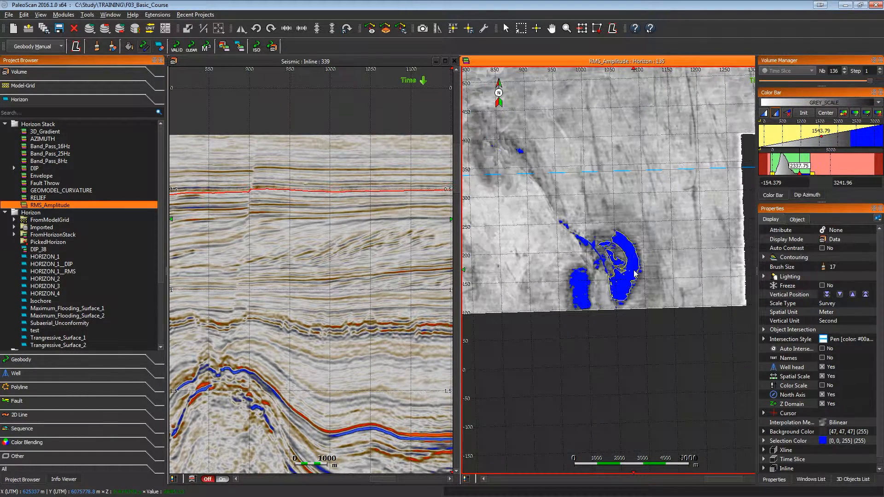
Outline the same high-amplitude anomaly on the deeper RMS_Amplitude horizons, from 130 down to 126.
scroll(618, 265, "down", 1)
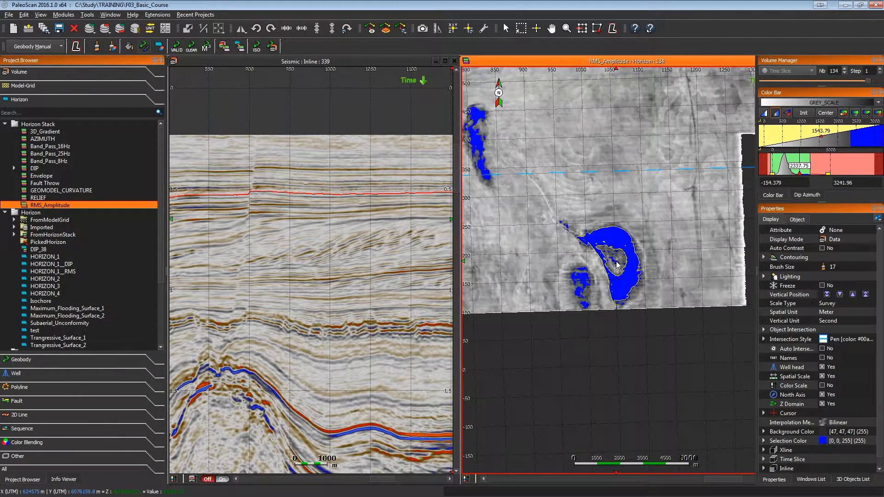
scroll(618, 265, "down", 1)
scroll(619, 264, "down", 1)
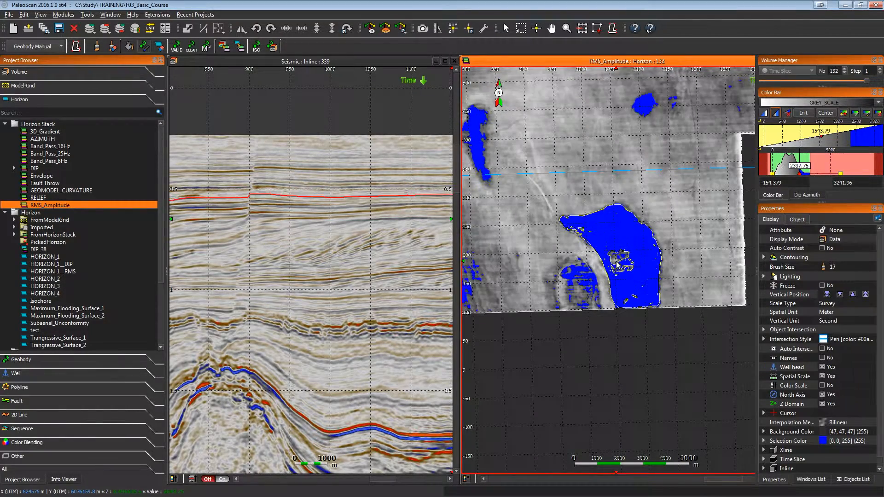
scroll(618, 265, "down", 1)
scroll(638, 254, "down", 1)
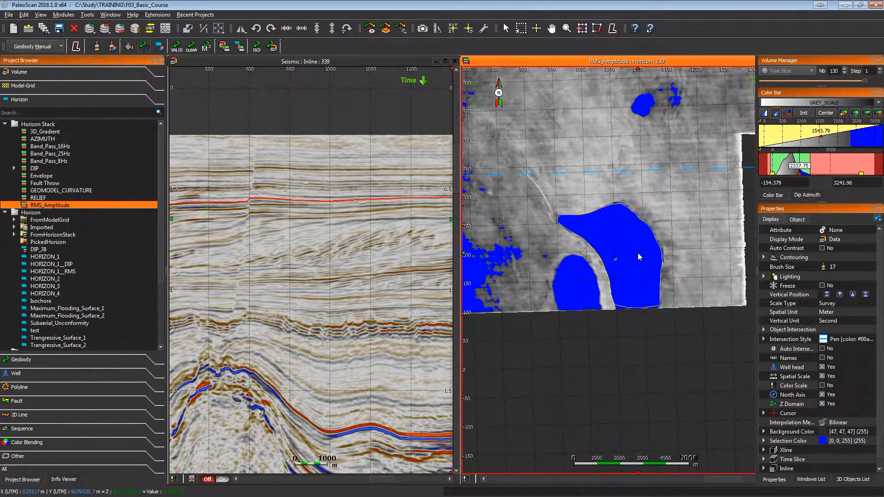
scroll(639, 253, "down", 1)
scroll(638, 254, "down", 1)
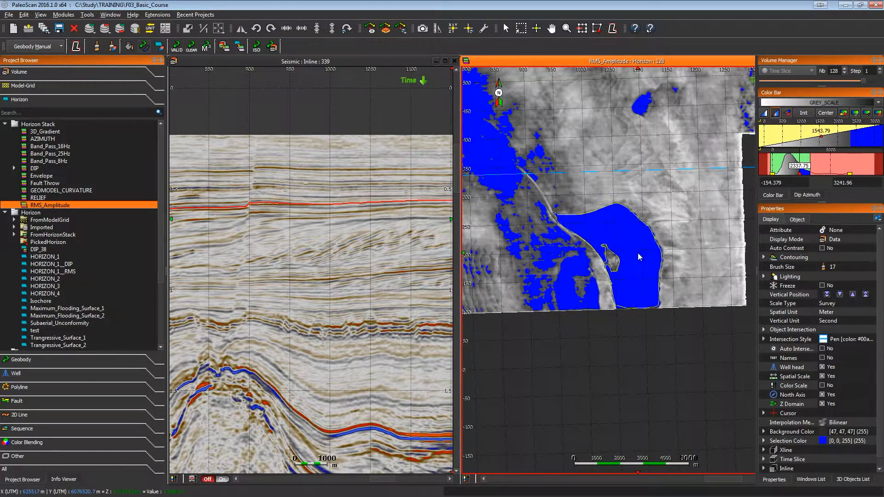
scroll(639, 253, "down", 1)
scroll(638, 254, "down", 1)
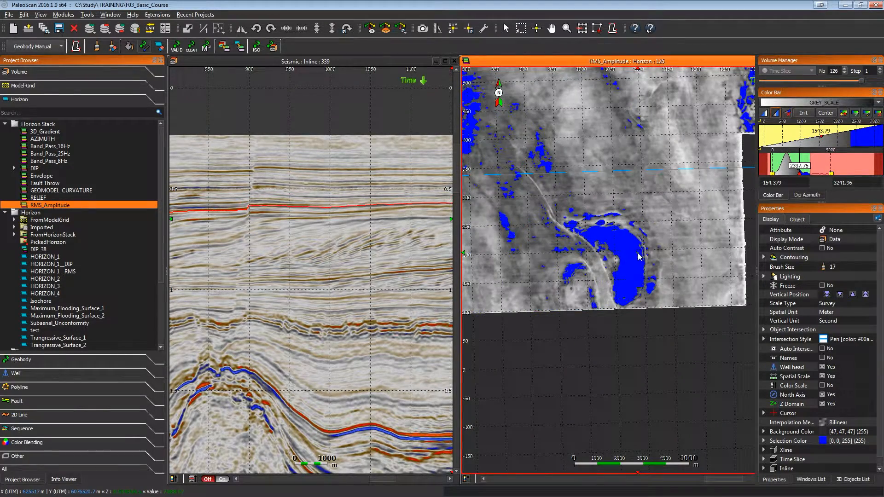
Outline the remaining anomaly patches around horizon 123 and turn off the blue amplitude highlighting.
scroll(637, 254, "down", 3)
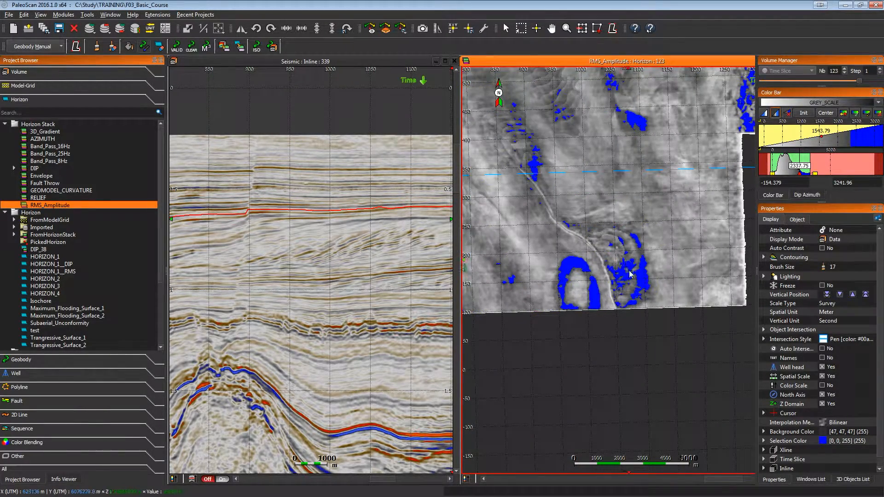
scroll(631, 274, "down", 1)
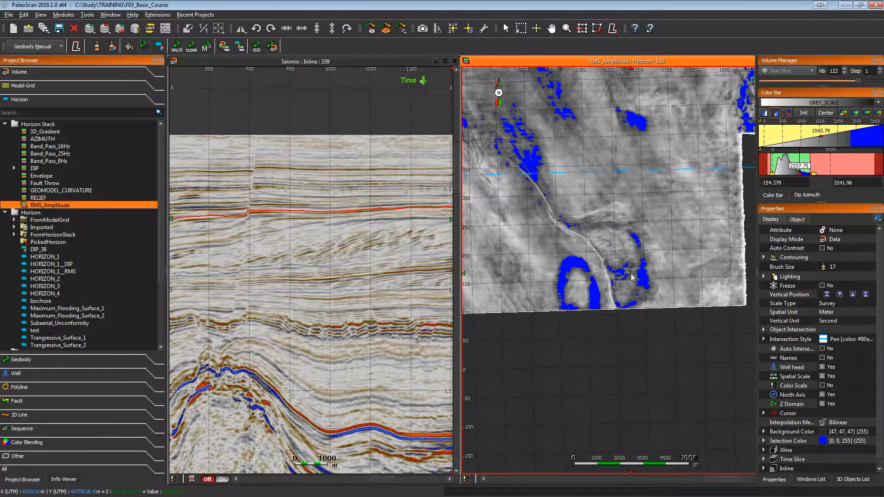
scroll(630, 274, "up", 1)
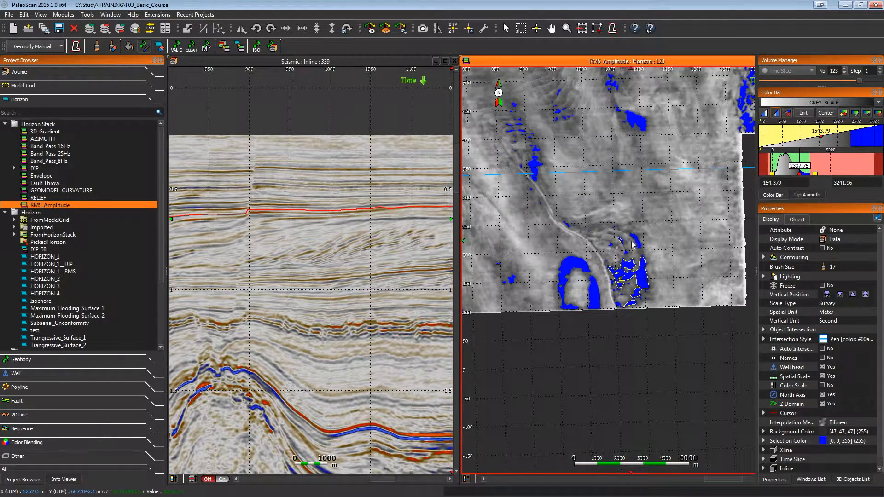
scroll(639, 246, "up", 4)
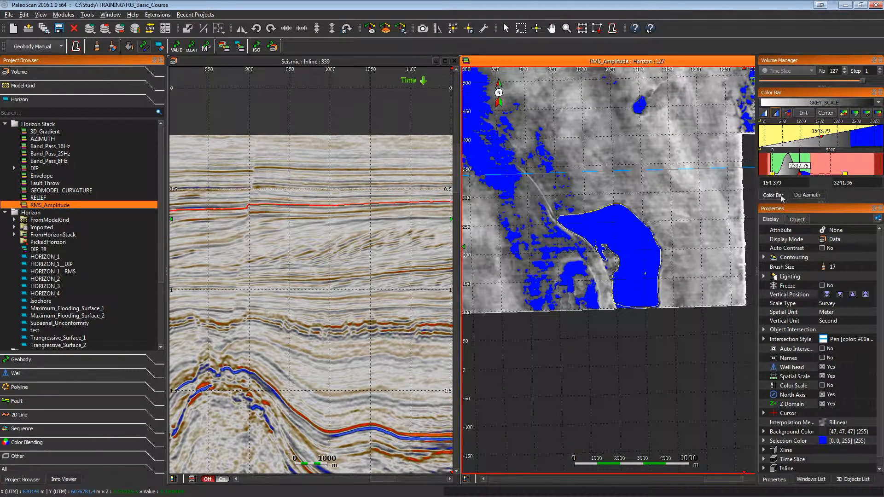
left_click(788, 113)
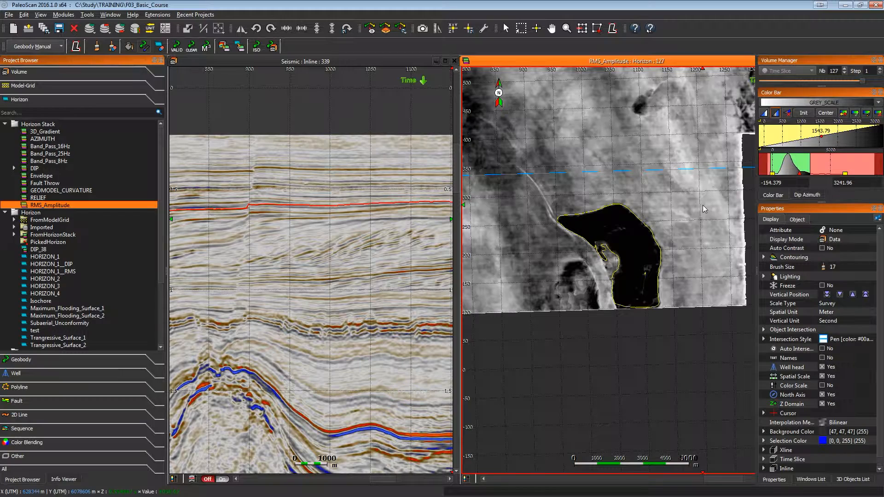
scroll(705, 209, "up", 3)
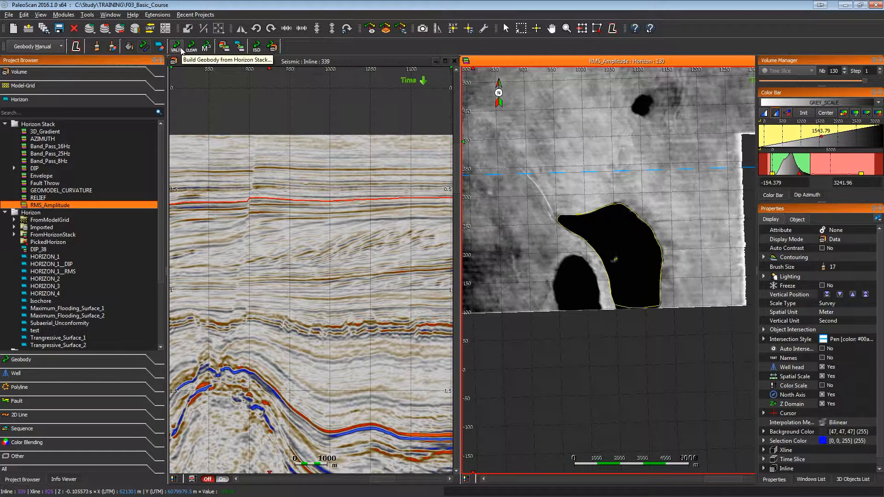
Build a geobody from the picked RMS_Amplitude horizon stack, saving and displaying it as Bright_Spot_Demo.
left_click(177, 46)
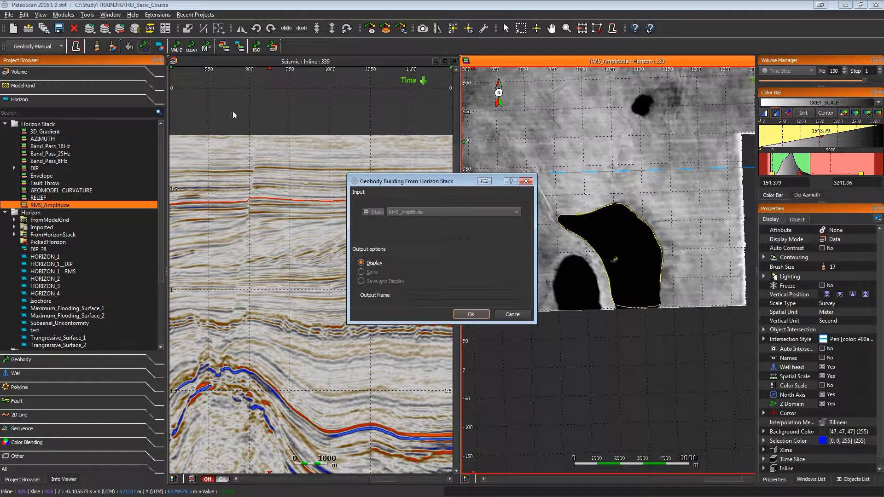
left_click(374, 282)
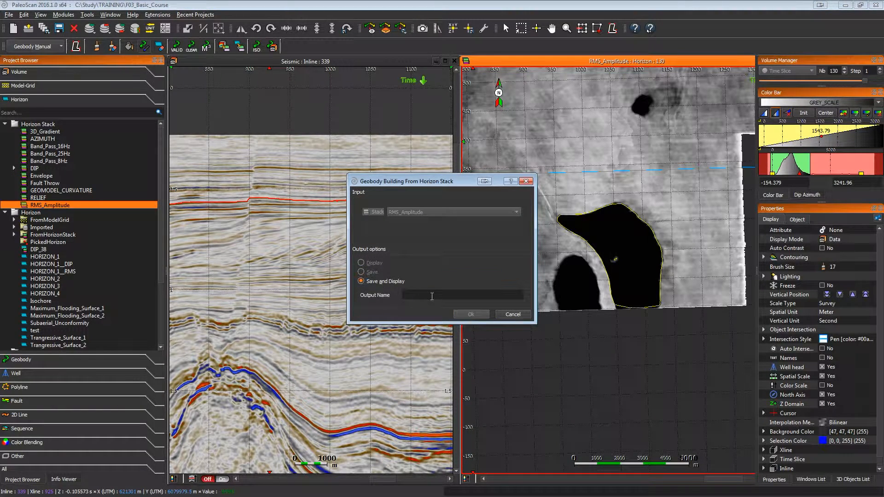
left_click(432, 295)
type("Bright_Spot_Demo")
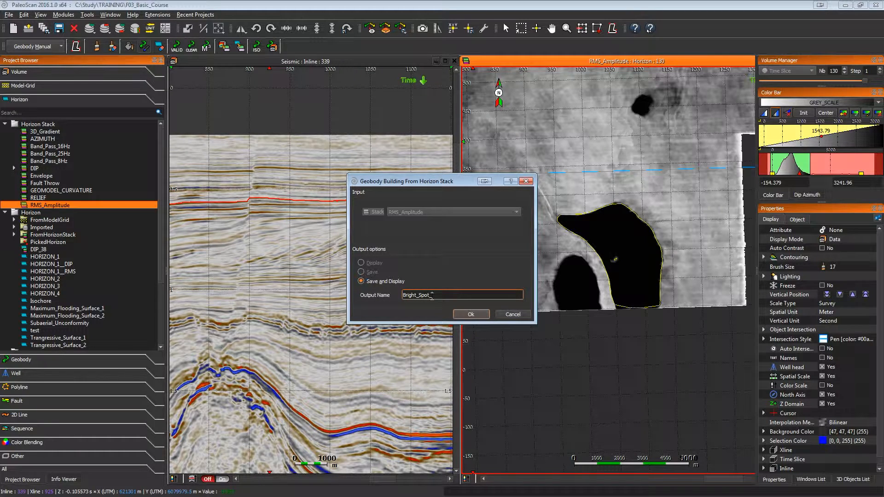
left_click(482, 315)
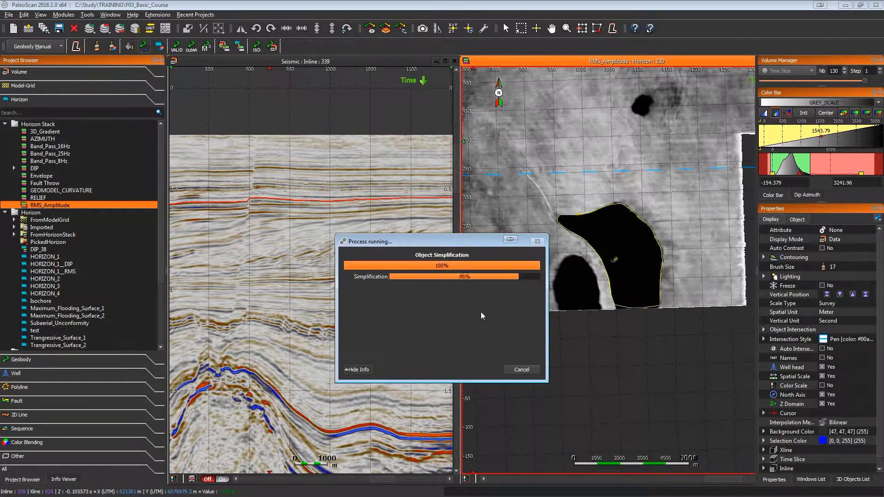
Focus the 3D view on the Bright_Spot_Demo geobody and bring the seismic inline section to it, around inline 215.
scroll(537, 249, "up", 5)
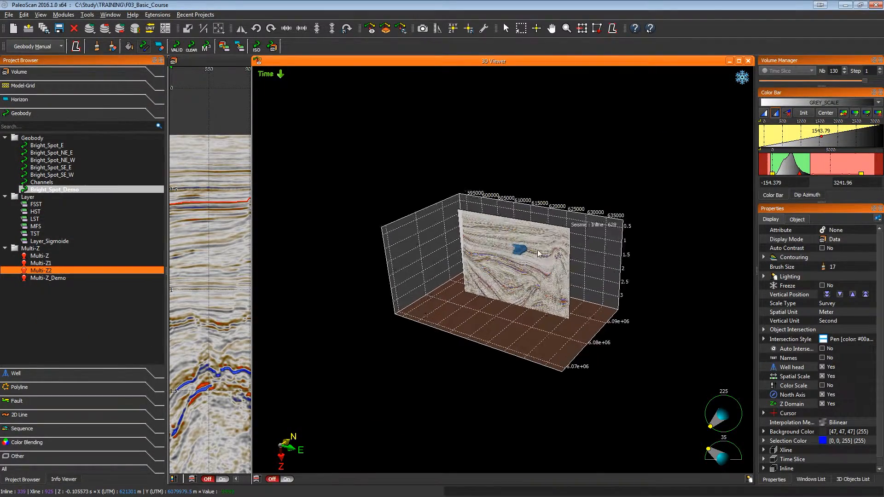
scroll(543, 218, "up", 2)
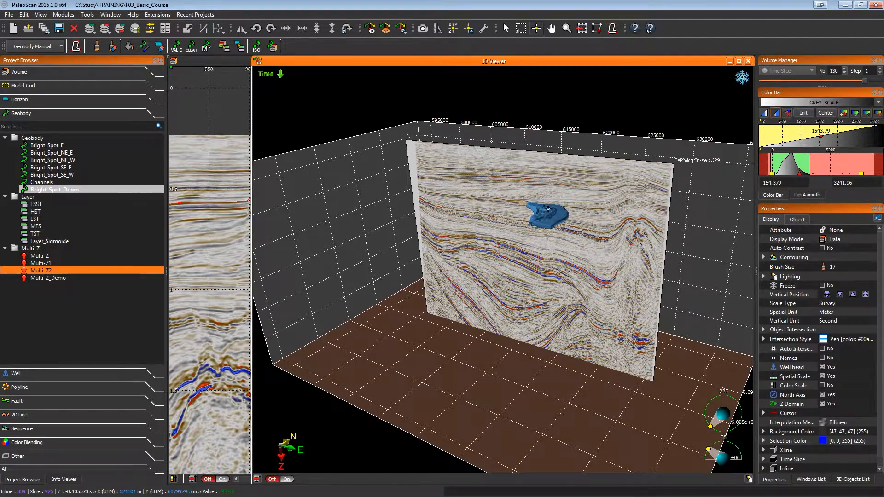
double_click(548, 211)
scroll(547, 218, "up", 4)
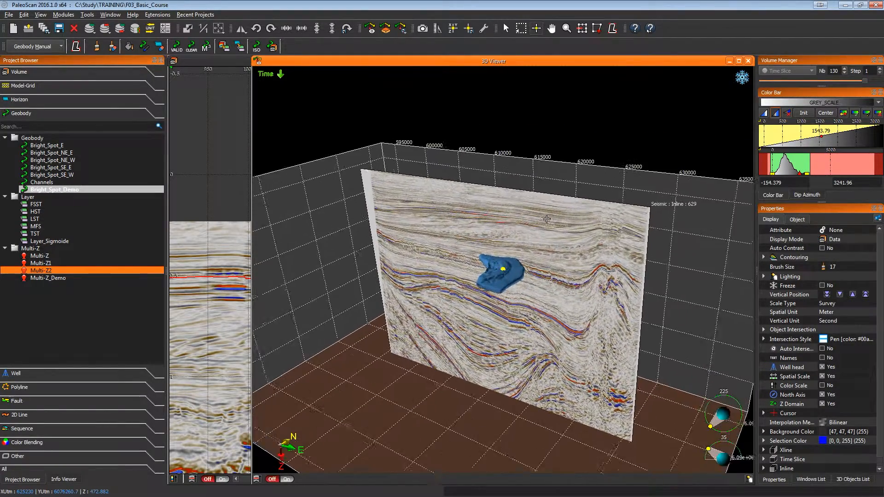
scroll(547, 219, "up", 1)
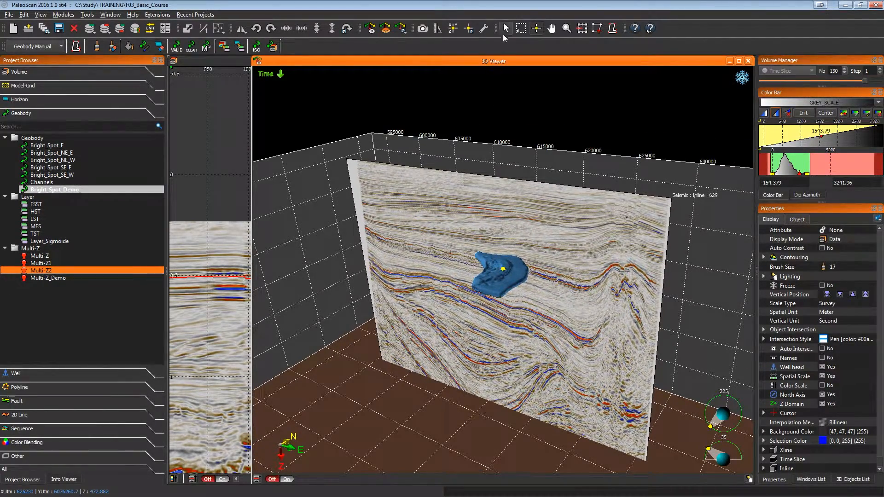
left_click(581, 229)
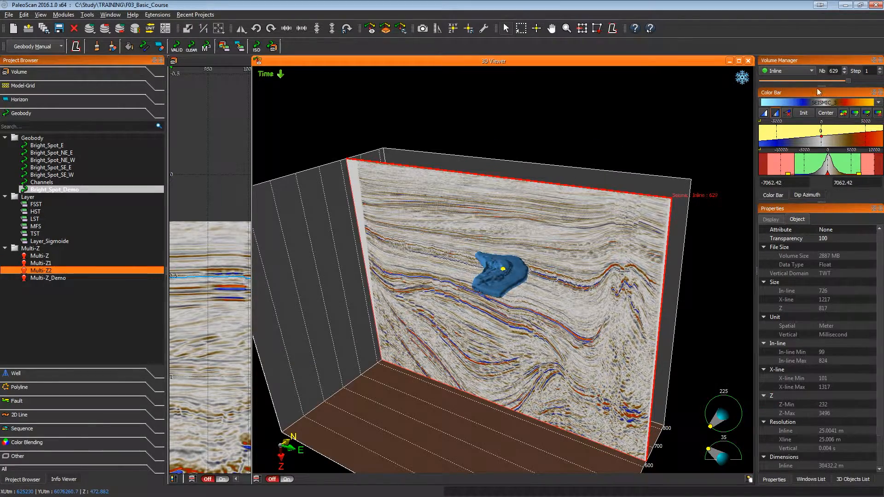
left_click_drag(848, 81, 781, 81)
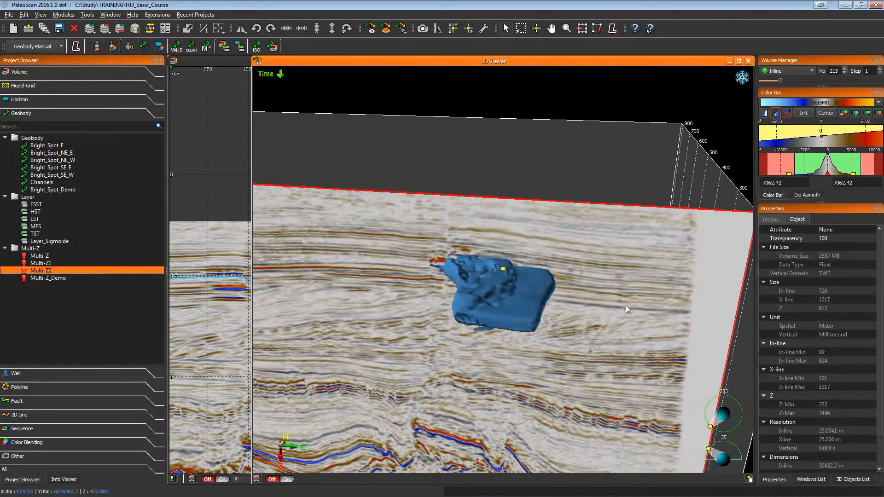
left_click_drag(626, 305, 532, 313)
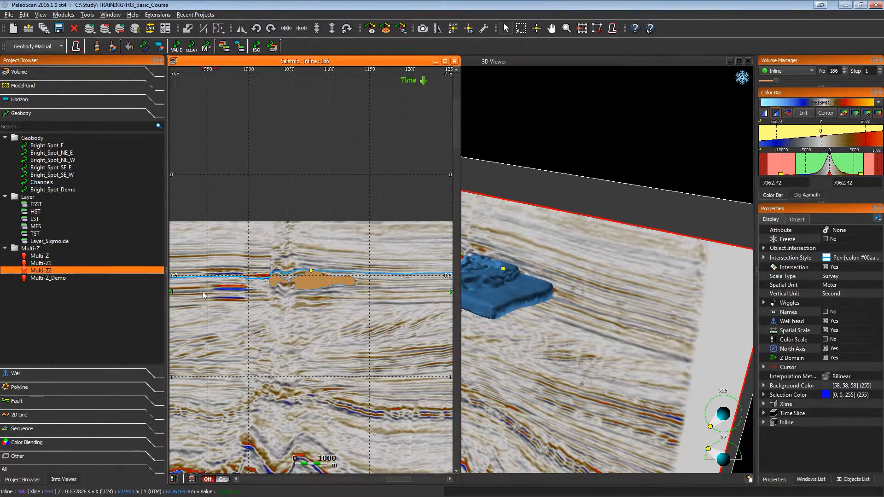
Examine the geobody's intersection on the seismic section from inline 186 through to inline 156.
scroll(369, 312, "up", 3)
key("Left")
key("Left")
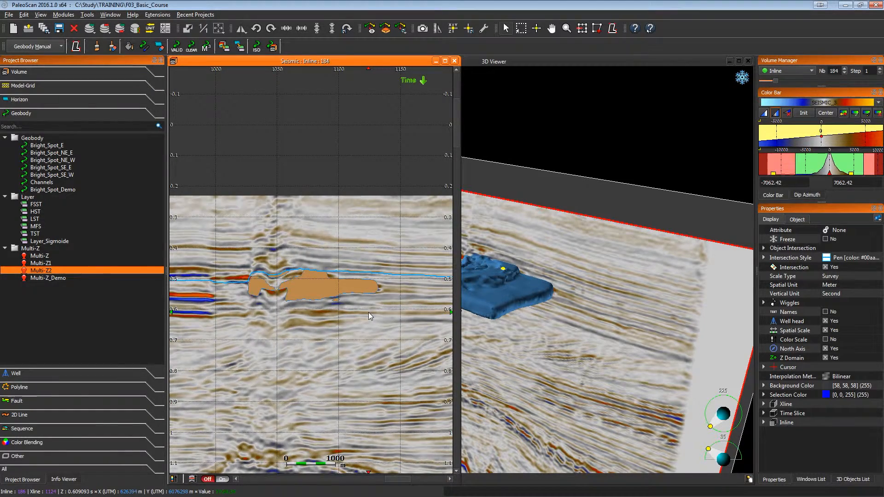
key("Left")
key("Left")
key("Left")
key("Left")
key("Left")
key("Left")
key("Left")
key("Left")
key("Left")
key("Left")
key("Left")
key("Left")
key("Left")
key("Left")
key("Left")
key("Left")
key("Left")
key("Left")
key("Left")
key("Left")
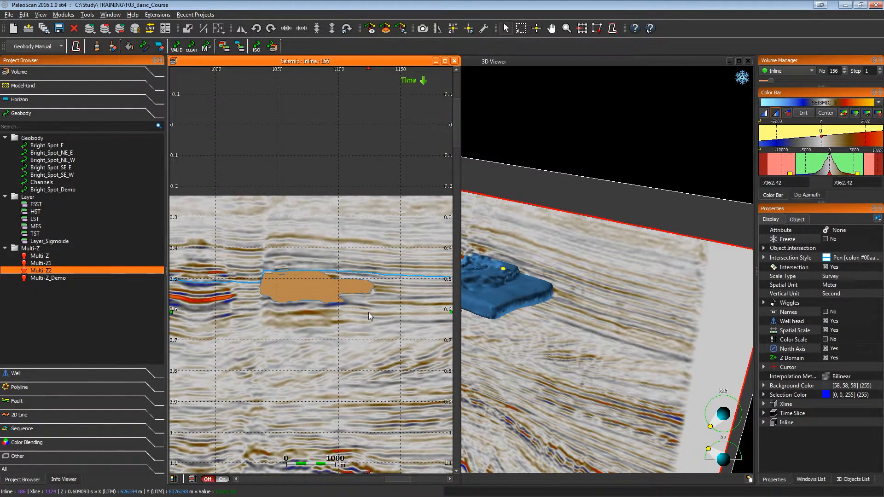
Compute the volume of the Bright_Spot_Demo geobody in barrels, using 3.00 m per millisecond.
left_click(635, 291)
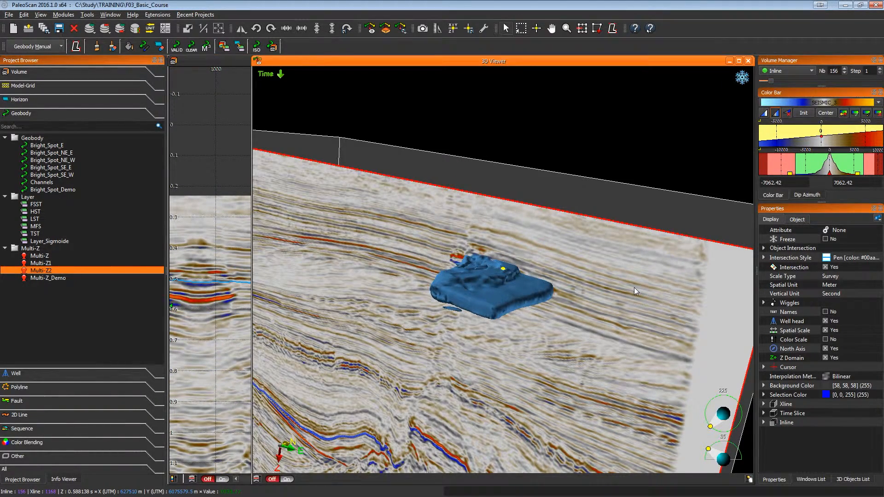
left_click(504, 290)
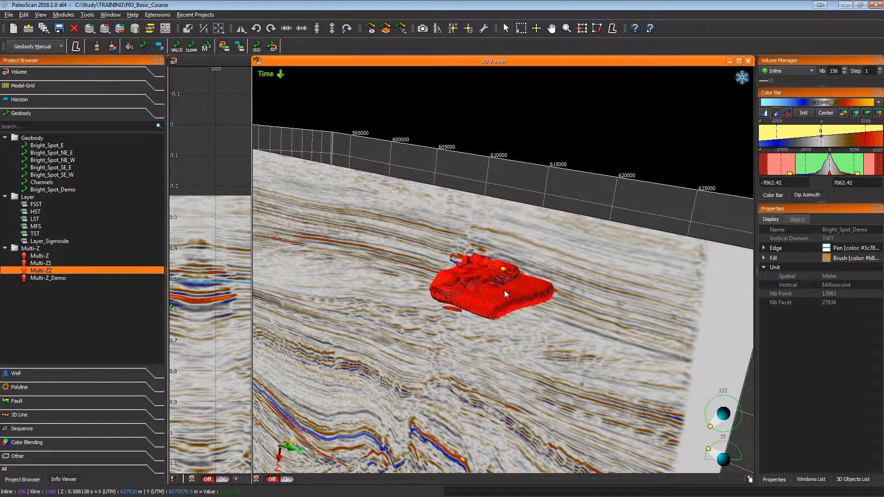
left_click(206, 48)
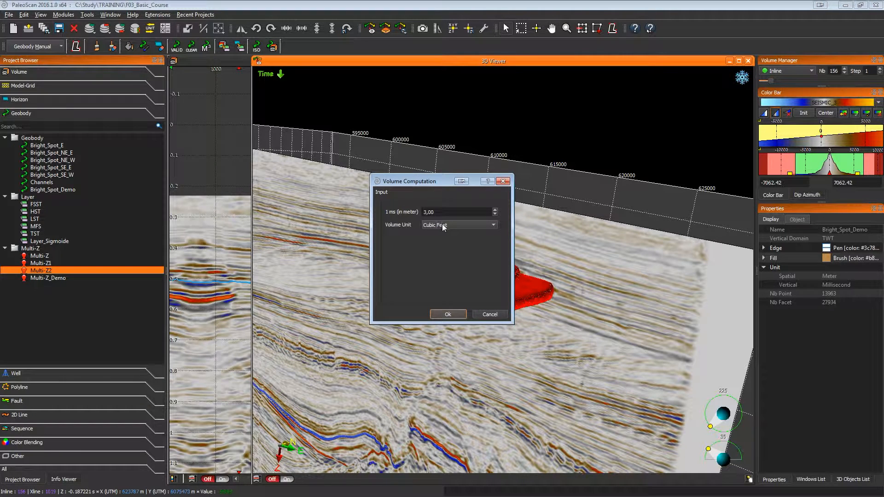
left_click(444, 228)
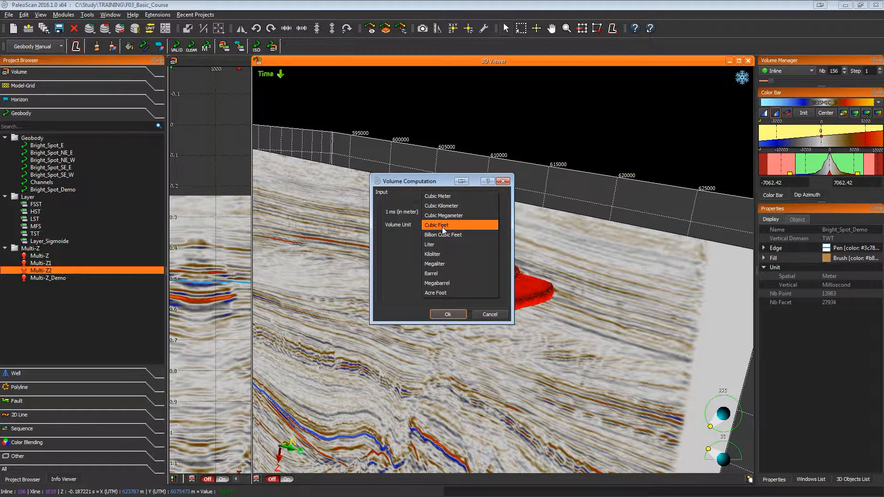
left_click(448, 275)
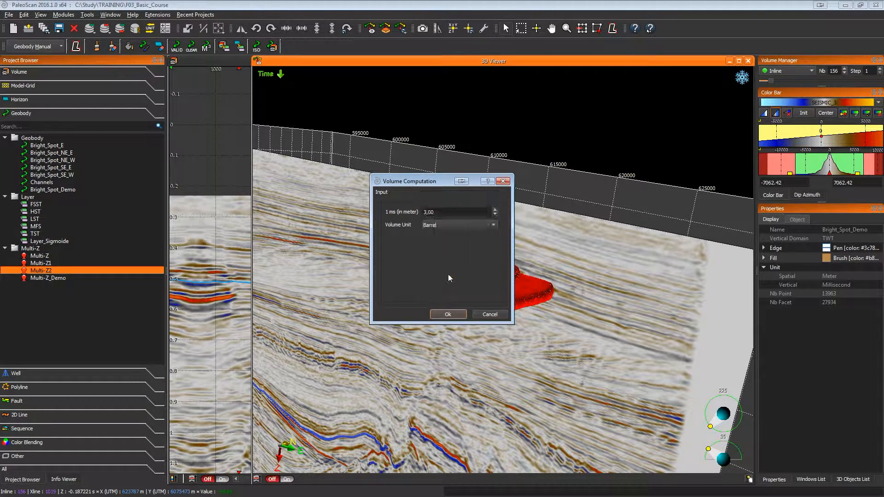
left_click(449, 315)
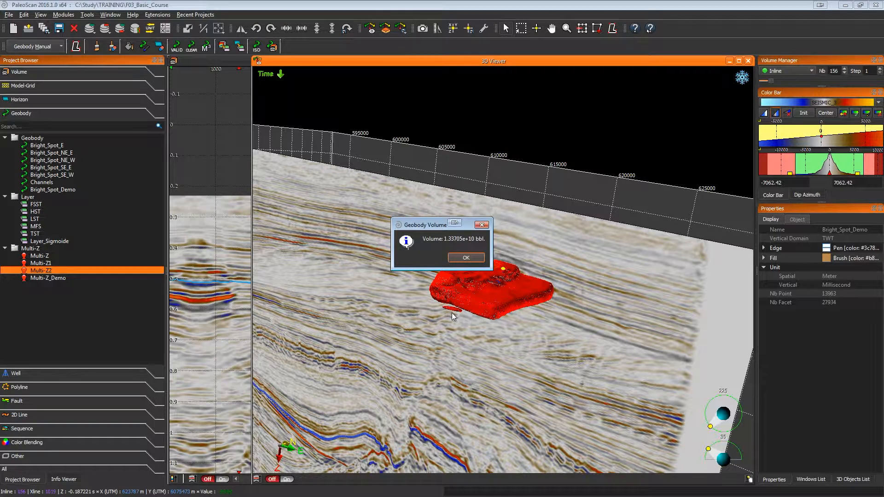
left_click(467, 258)
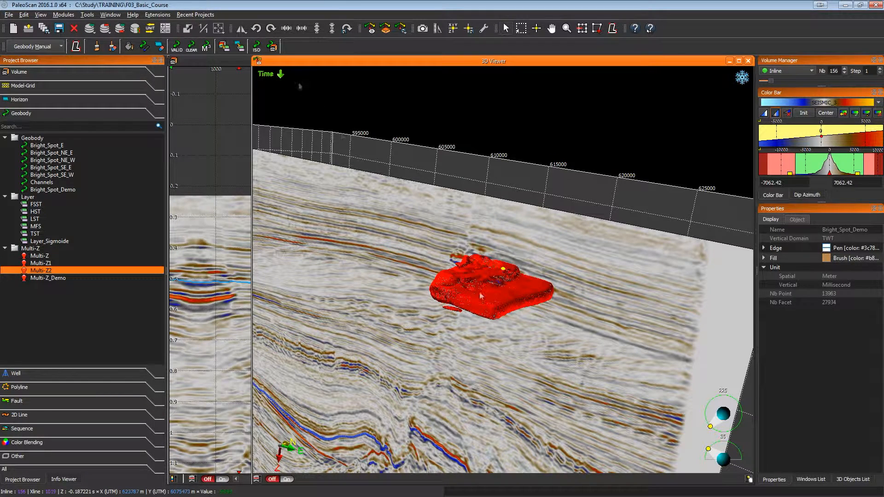
Set up a data mapping of the Seismic volume onto the top of the Bright_Spot_Demo geobody.
left_click(274, 51)
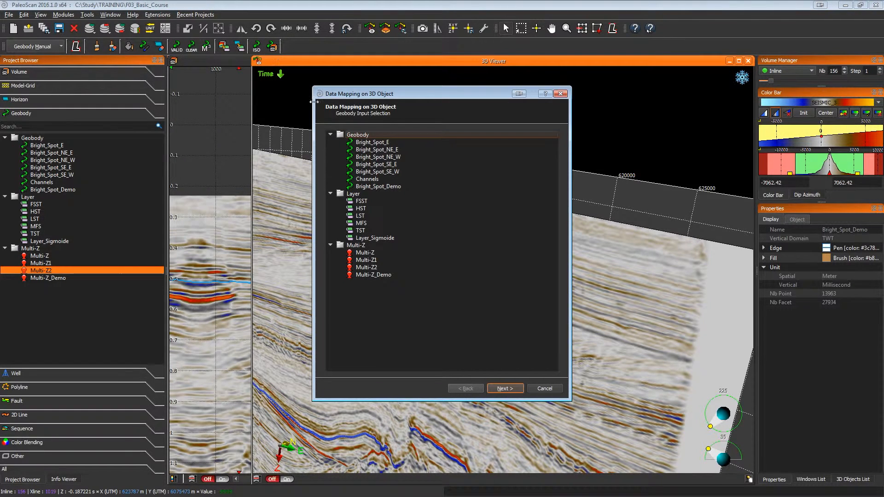
left_click(386, 187)
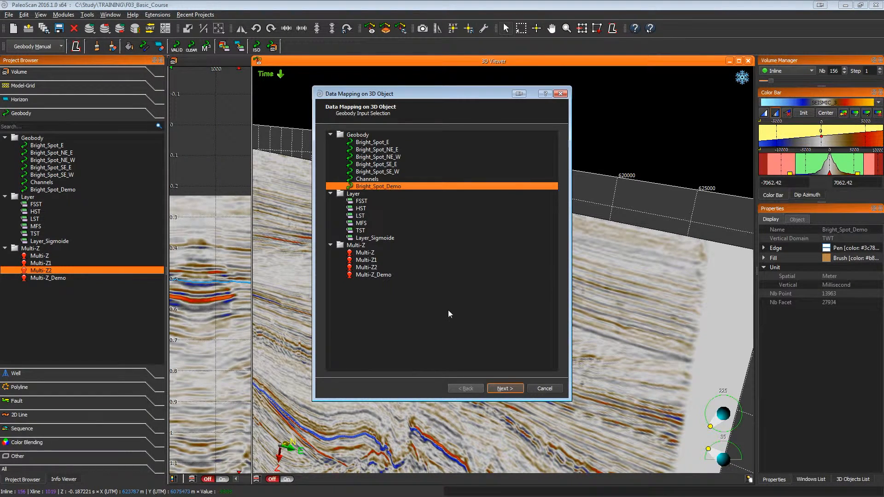
left_click(504, 389)
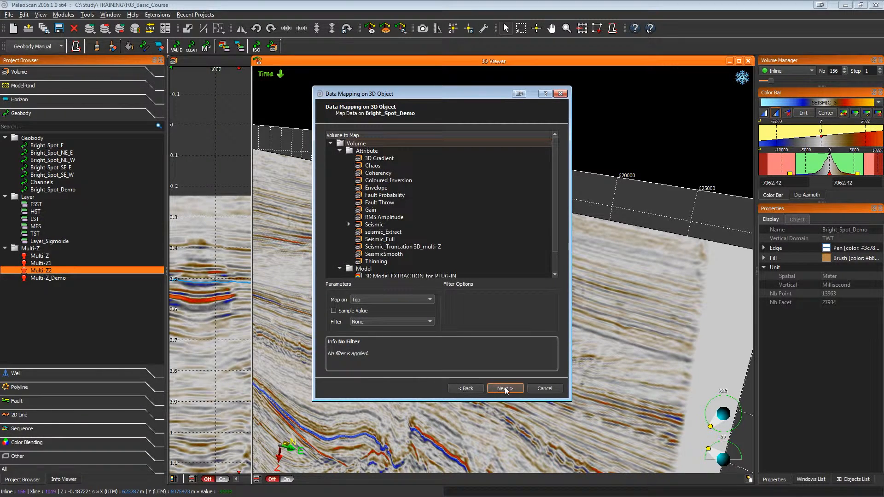
left_click(373, 225)
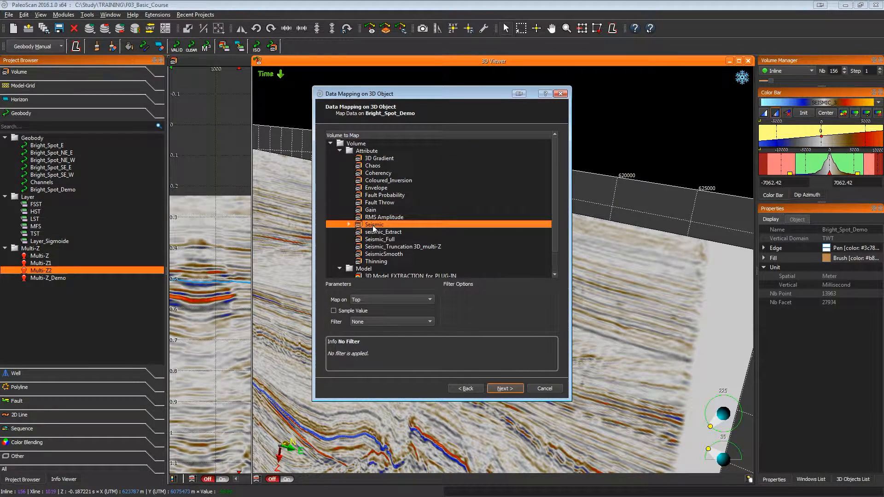
left_click(369, 299)
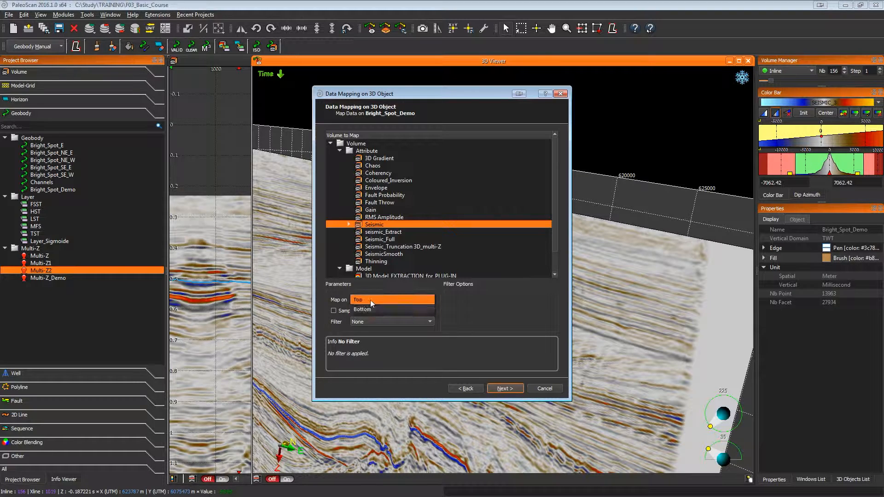
left_click(371, 299)
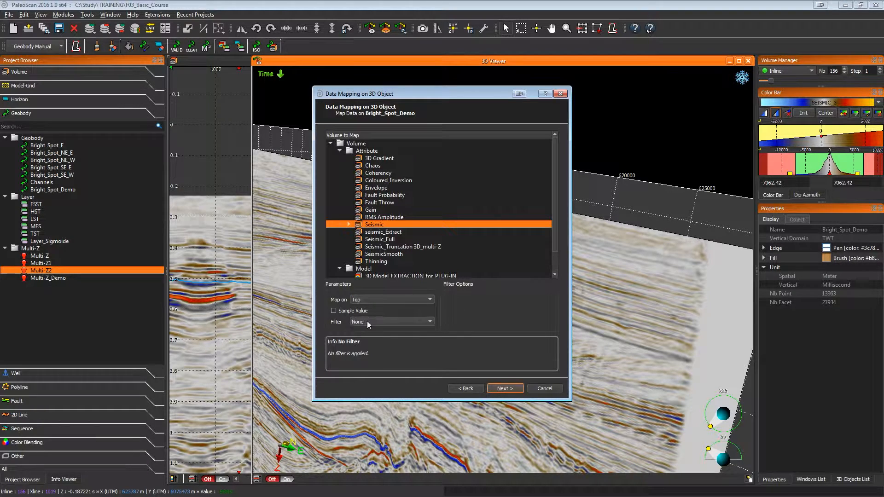
Apply an RMS Amplitude filter with the input as dynamic window size, and display the mapped result in 3D without saving.
left_click(368, 322)
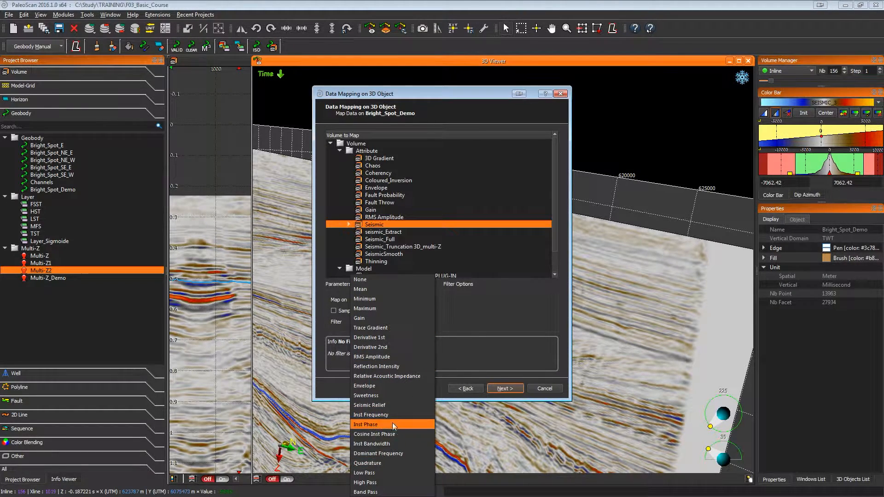
left_click(383, 358)
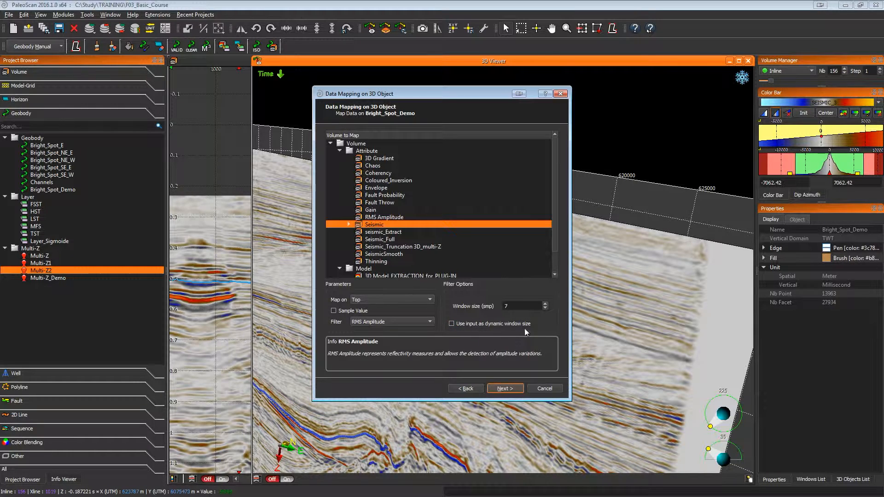
left_click(452, 324)
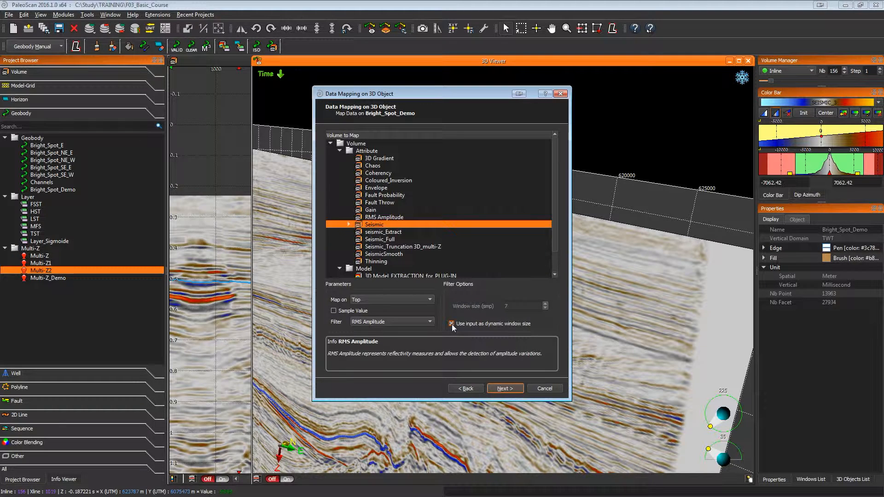
left_click(504, 389)
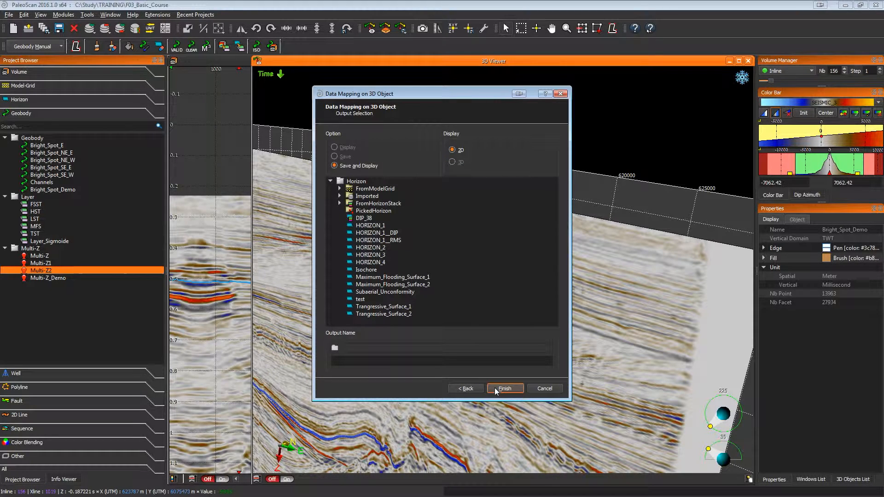
left_click(334, 147)
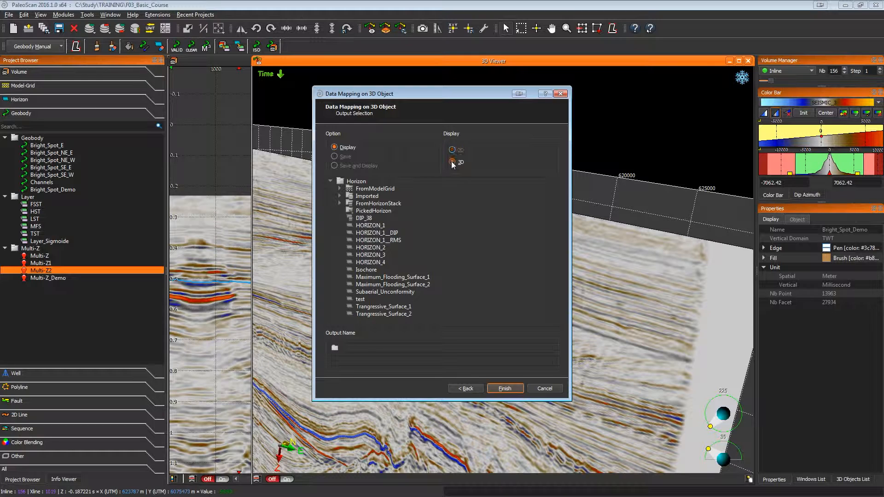
left_click(505, 388)
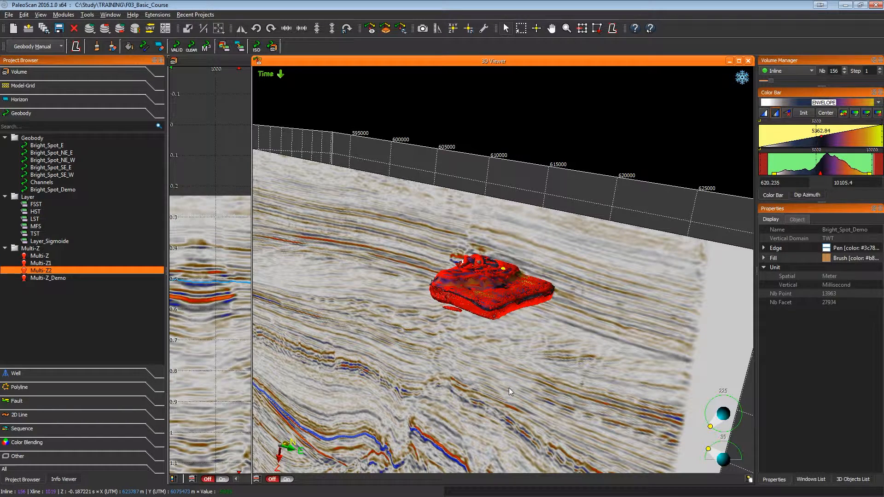
Hide the Bright_Spot_Demo geobody in the 3D scene and look at the mapped amplitude surface from above.
left_click(852, 480)
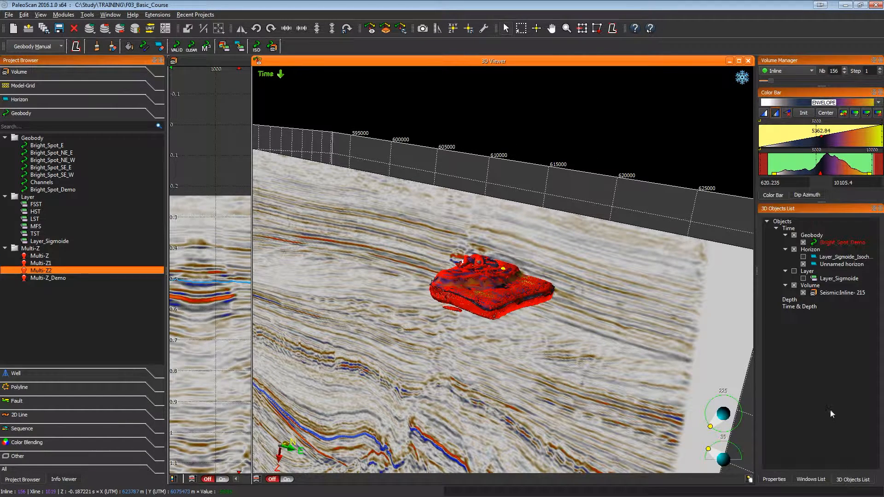
left_click(804, 256)
left_click(794, 235)
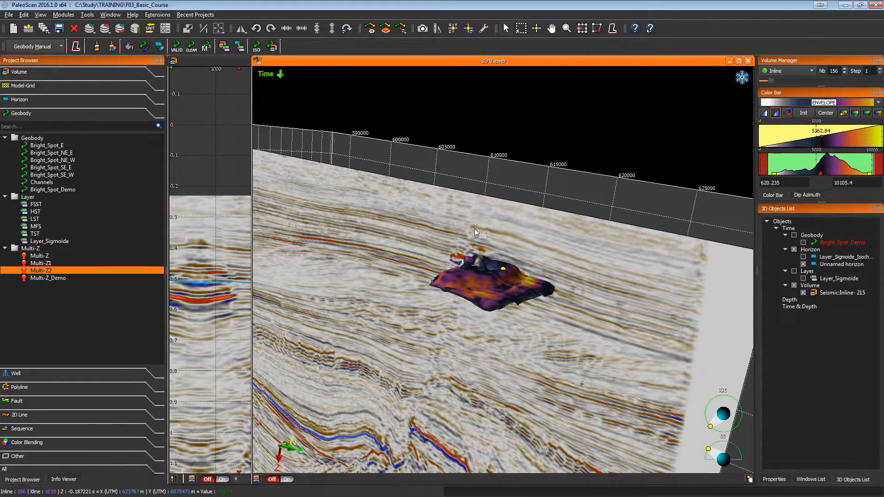
left_click_drag(475, 229, 493, 301)
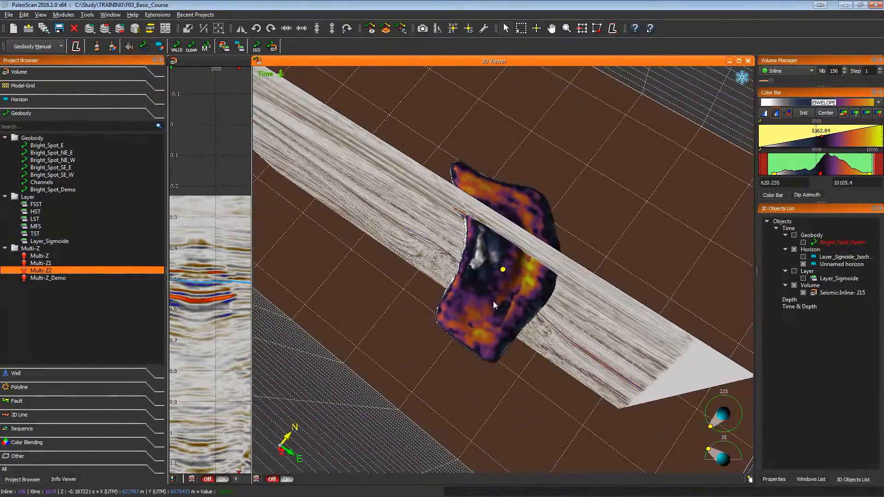
Increase the colour contrast of the mapped amplitude surface and inspect it against the seismic inline.
left_click(493, 301)
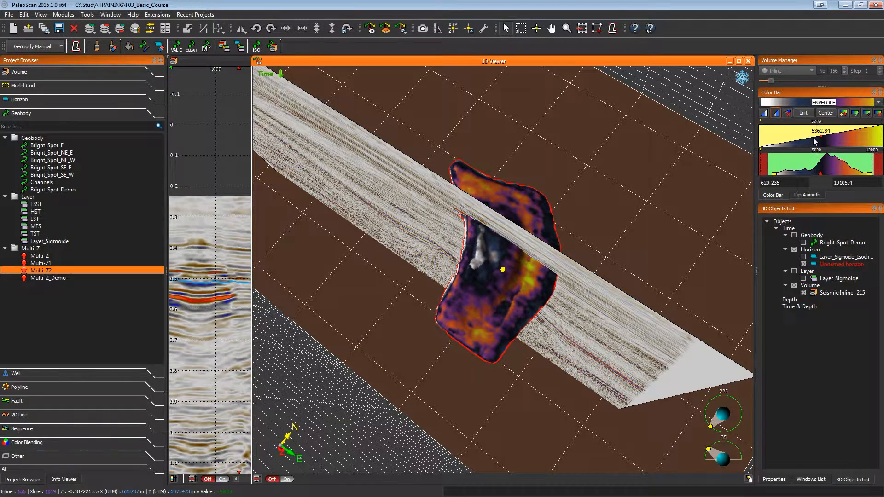
scroll(815, 142, "up", 4)
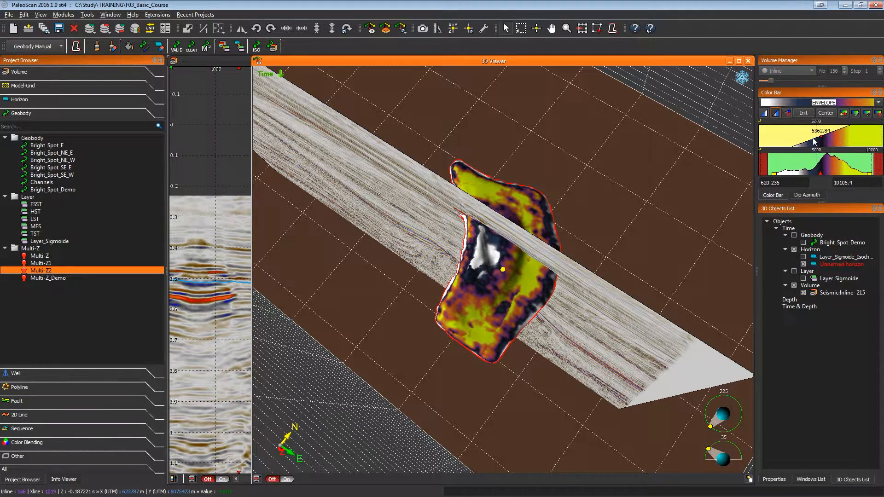
mouse_move(815, 142)
left_mouse_down()
mouse_move(798, 143)
mouse_move(815, 146)
left_mouse_up()
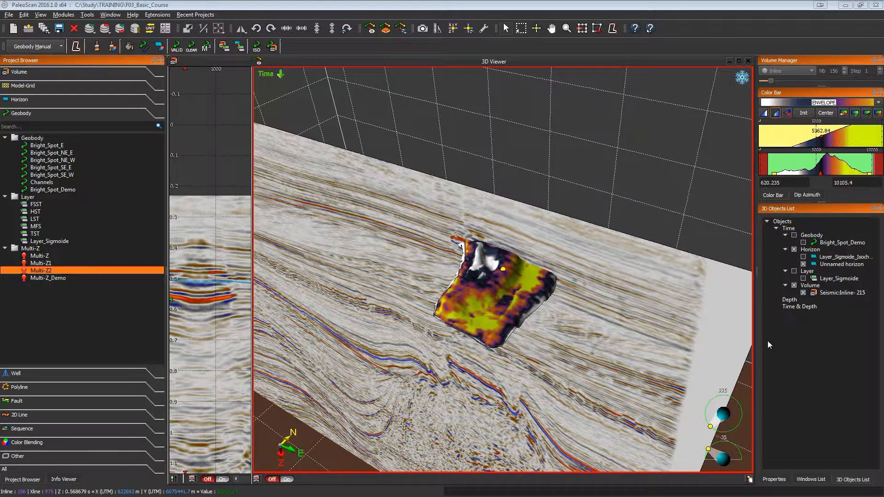
Bring up the Seismic Inline 156 and RMS_Amplitude horizon windows side by side, showing a wider extent of each.
left_click(812, 478)
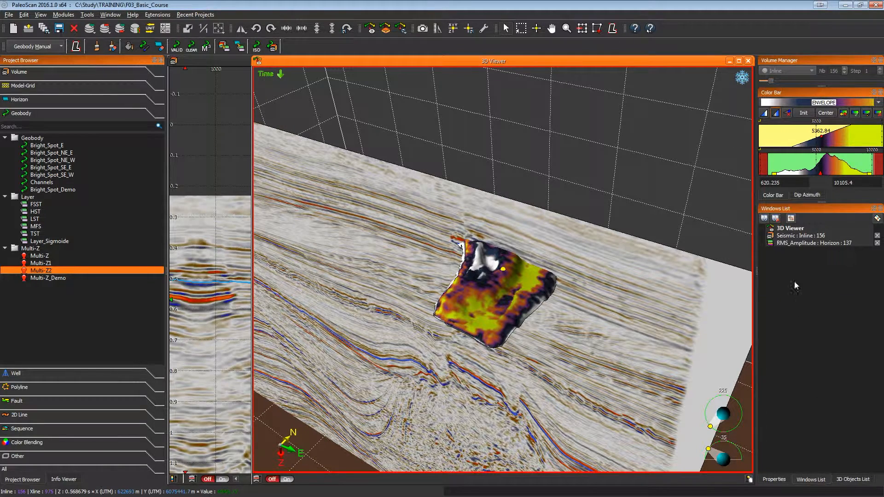
left_click(785, 237)
left_click(787, 242)
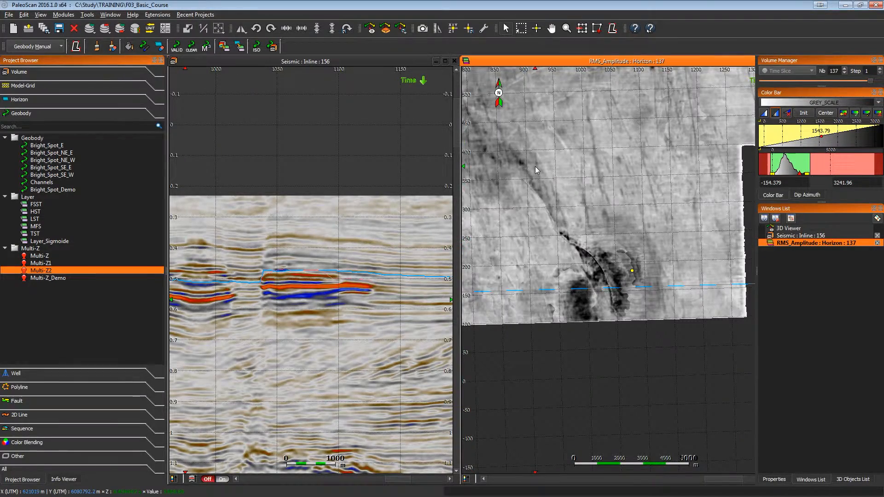
scroll(540, 169, "down", 3)
middle_click_drag(543, 188, 599, 207)
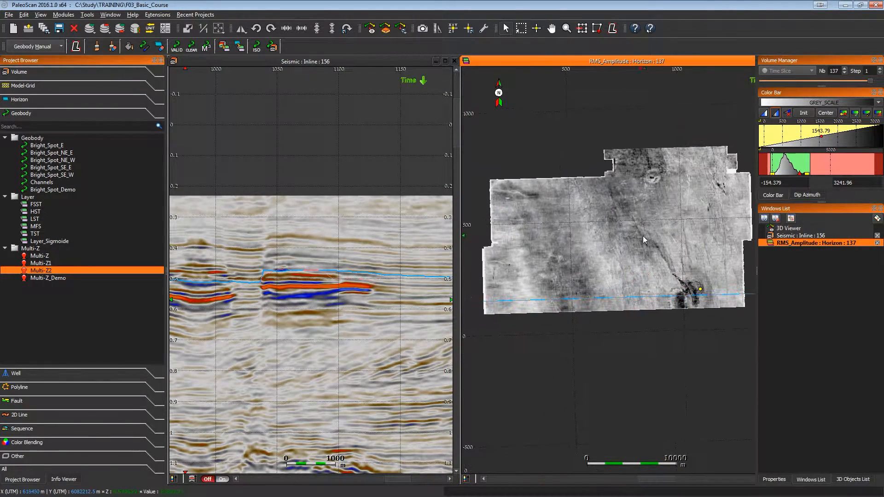
scroll(630, 271, "up", 2)
scroll(630, 272, "up", 3)
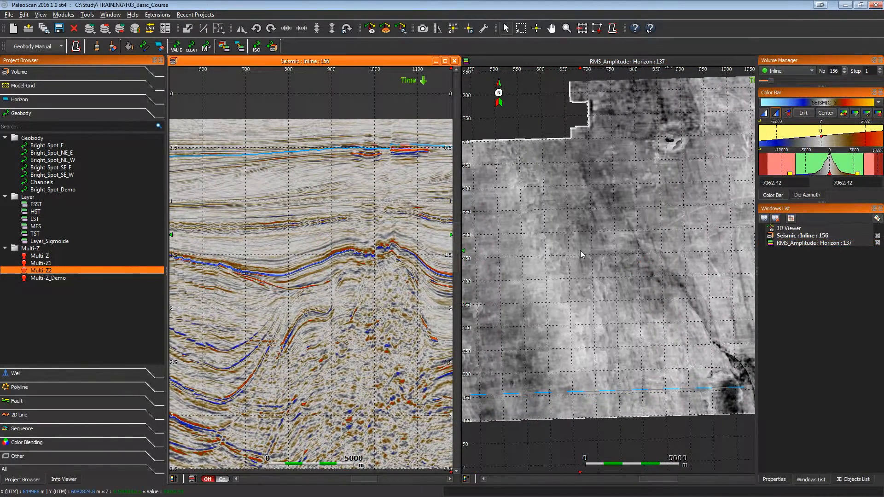
Move the RMS_Amplitude horizon stack to horizon 106, where the channels show.
left_click(581, 255)
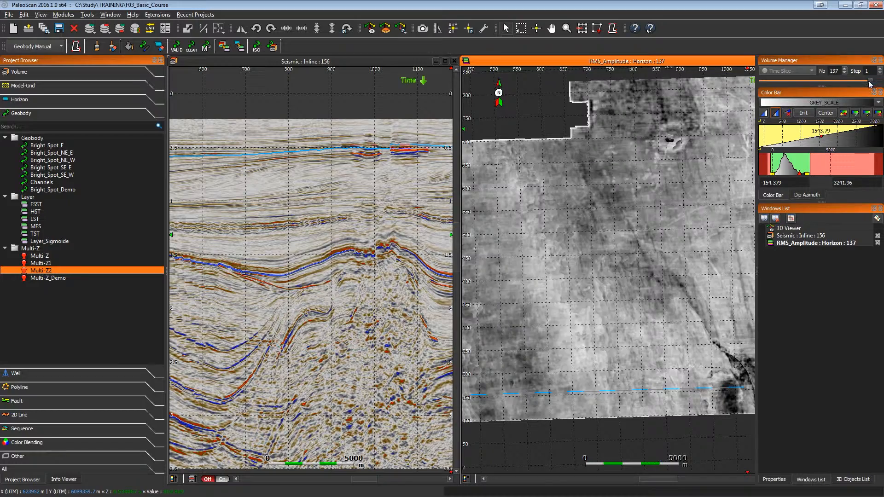
left_click_drag(870, 82, 844, 78)
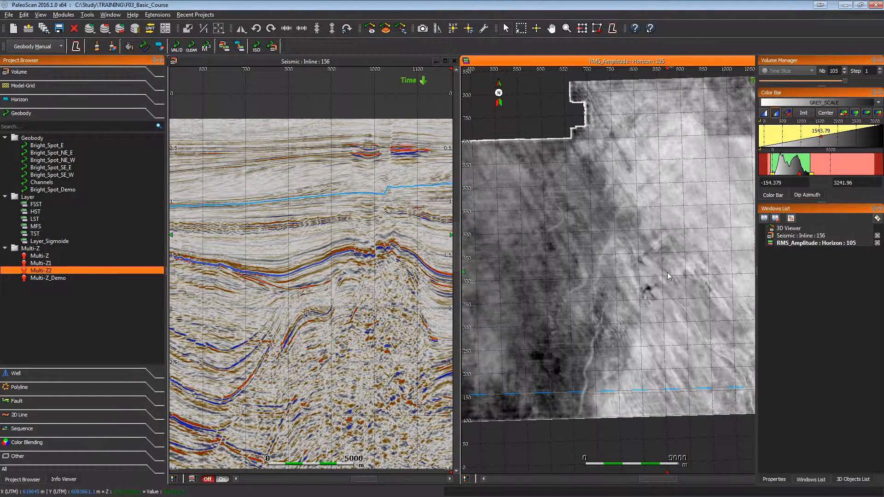
key("Up")
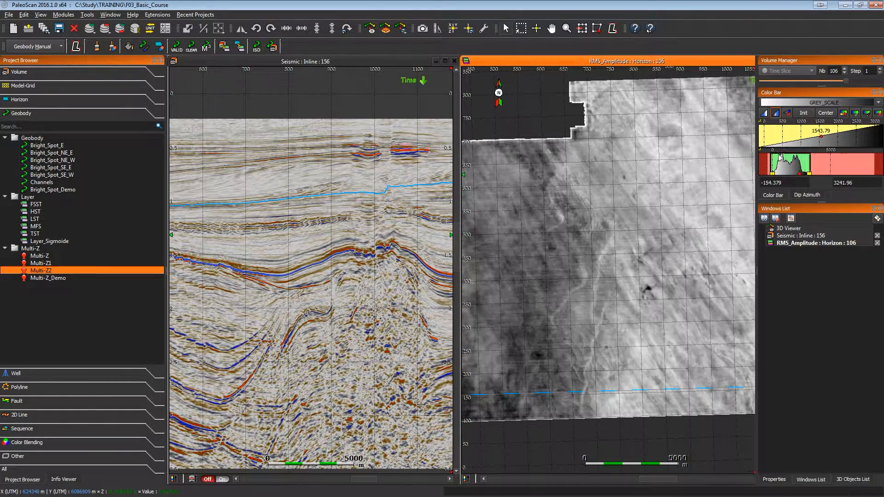
Increase the greyscale contrast of horizon 106, hide the grid lines, and centre the view closer on the channels.
left_click_drag(793, 148, 799, 143)
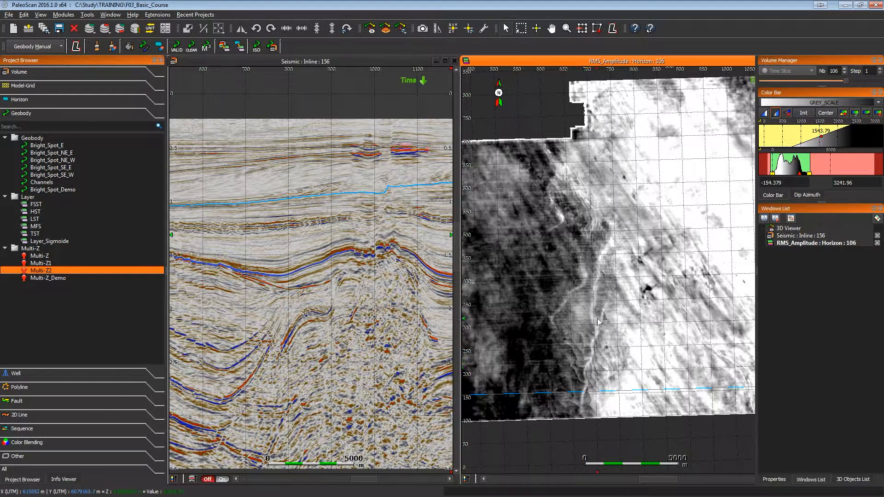
key("g")
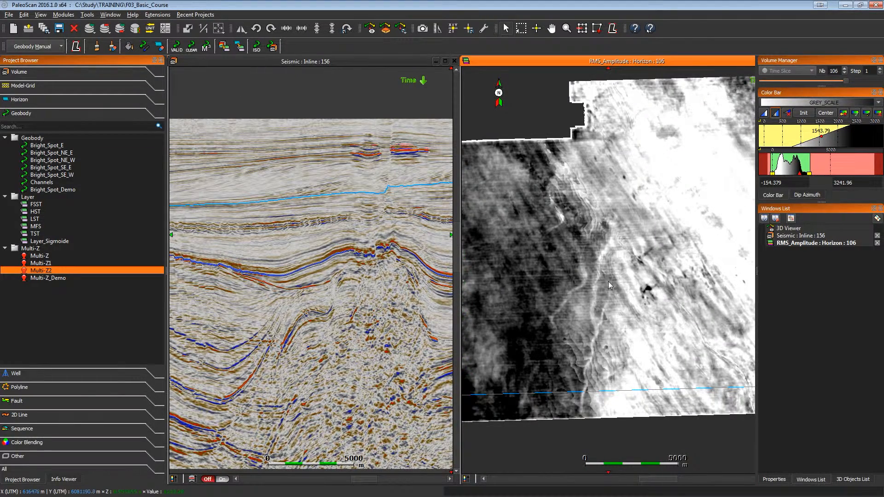
scroll(608, 283, "up", 2)
middle_click_drag(607, 283, 619, 239)
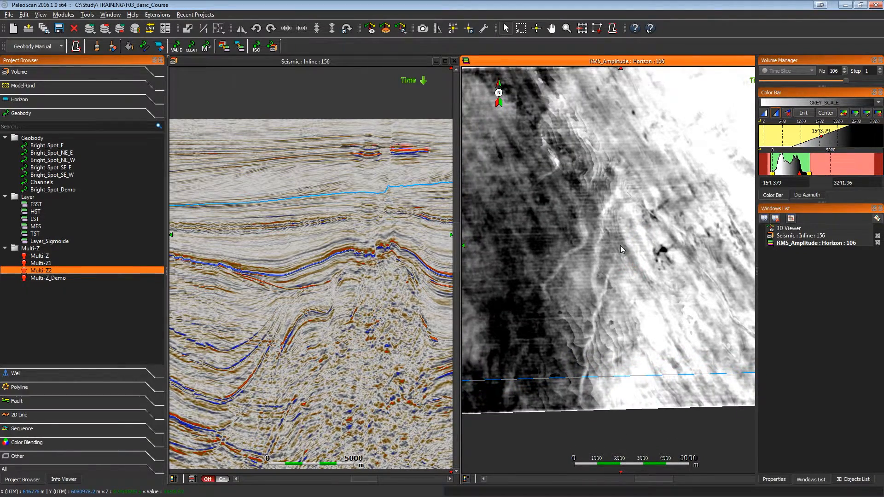
Place the cursor marker on the main channel in horizon 106 to bring the seismic section to inline 261, and examine the channel's reflector closely.
scroll(620, 245, "up", 2)
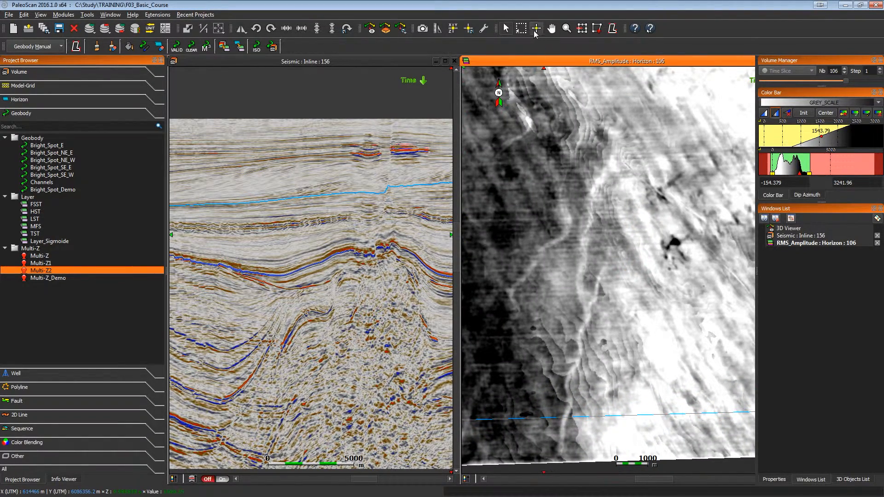
left_click(579, 334)
left_click(410, 289)
scroll(410, 288, "up", 4)
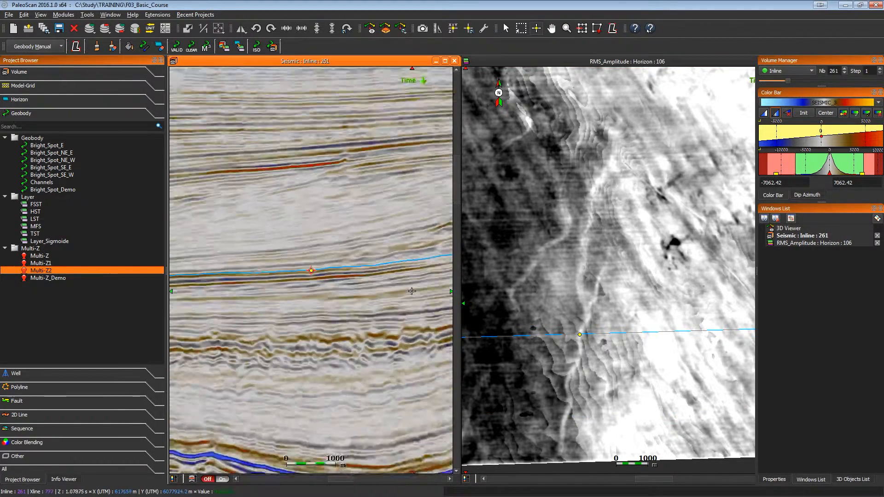
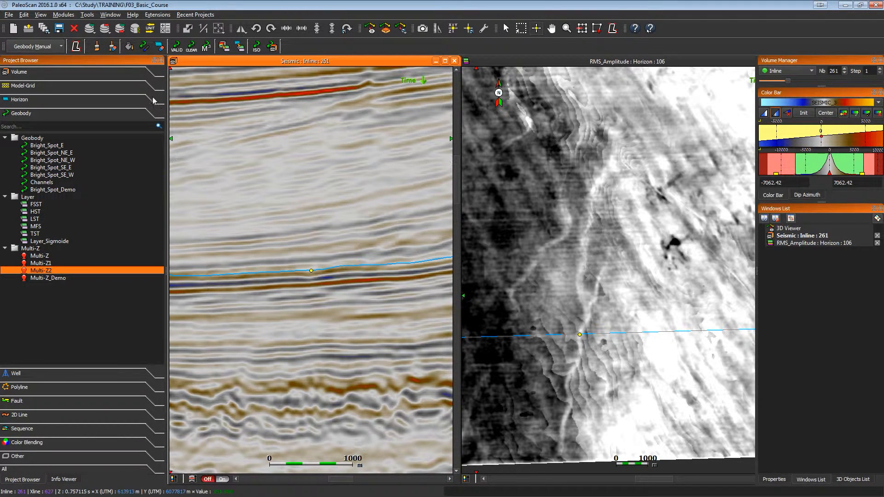
Set the geobody brush size to 8 for the horizon stack and paint along the main channel on horizon 106.
left_click(96, 46)
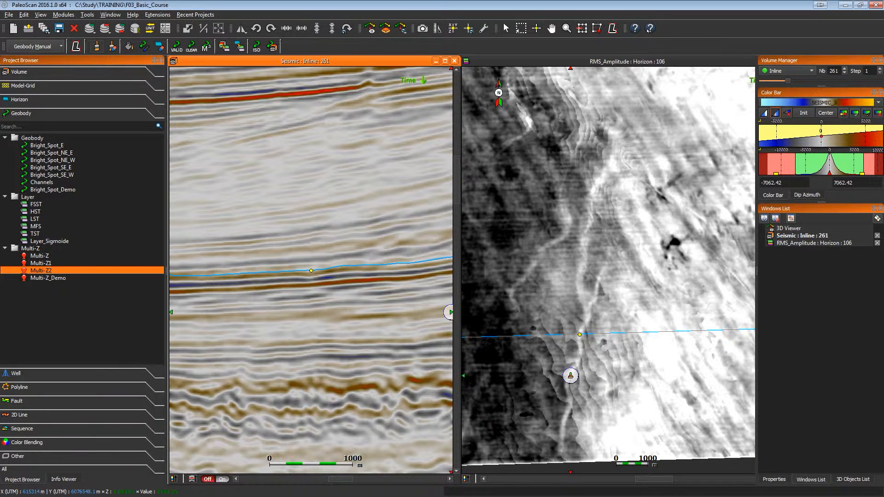
left_click(775, 480)
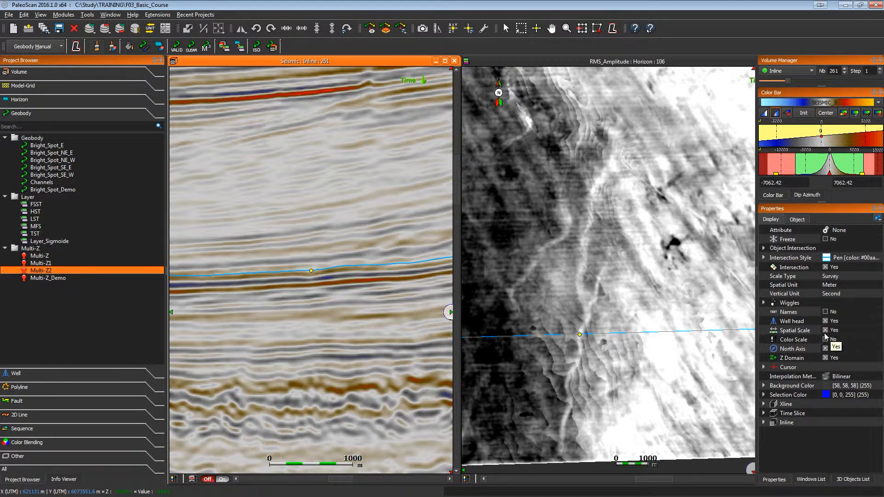
left_click(723, 305)
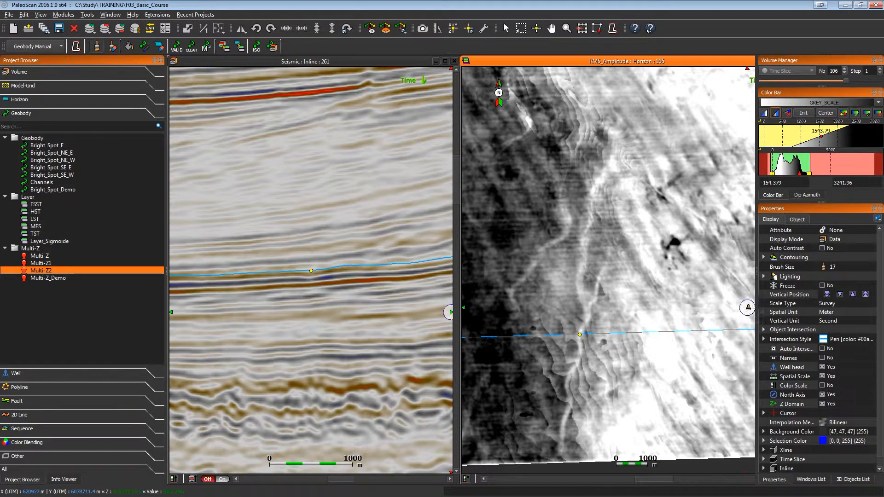
left_click(846, 267)
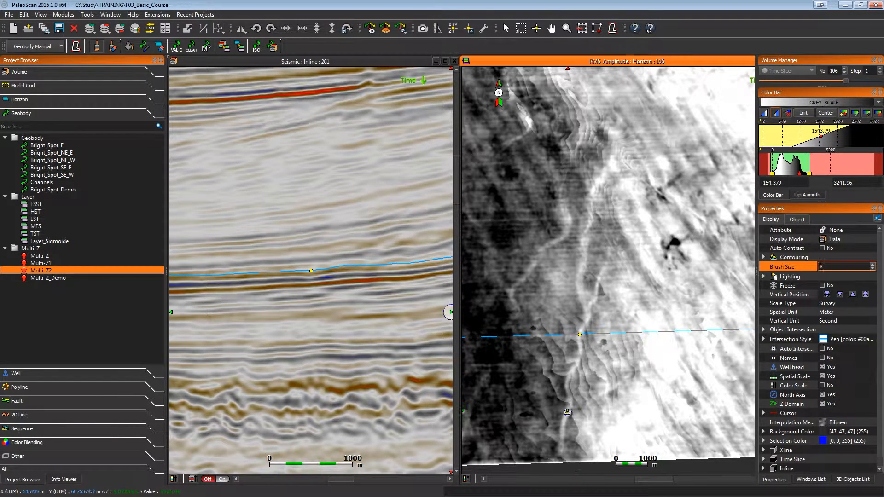
scroll(568, 413, "up", 1)
middle_click_drag(570, 413, 589, 357)
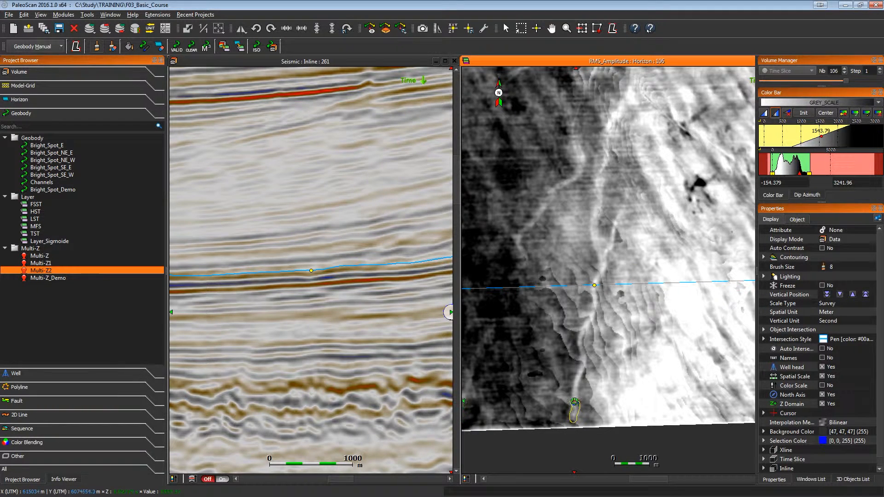
left_click_drag(574, 401, 594, 283)
left_click_drag(594, 284, 599, 275)
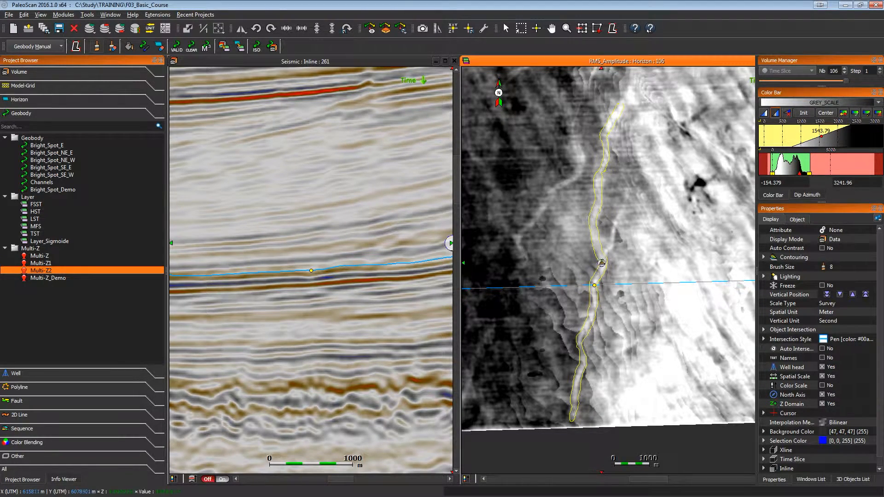
Paint the smaller branch that forks north-east from the main channel on horizon 106.
scroll(605, 255, "up", 4)
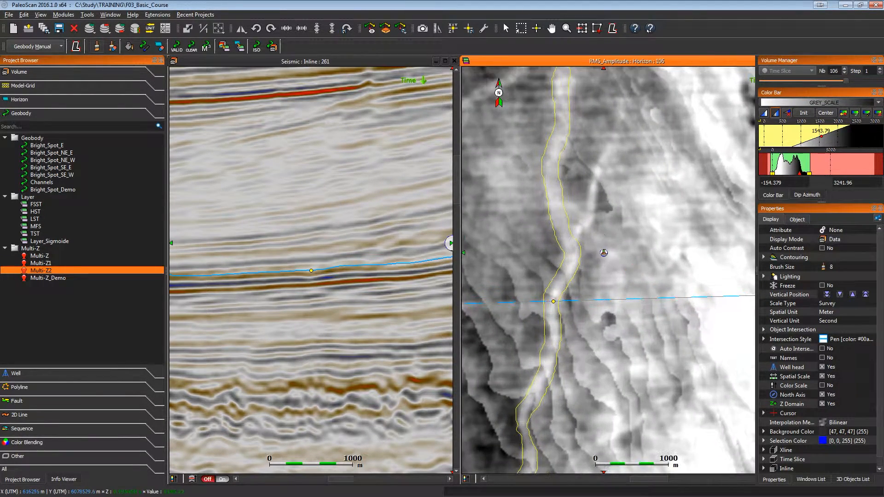
middle_click_drag(604, 251, 604, 331)
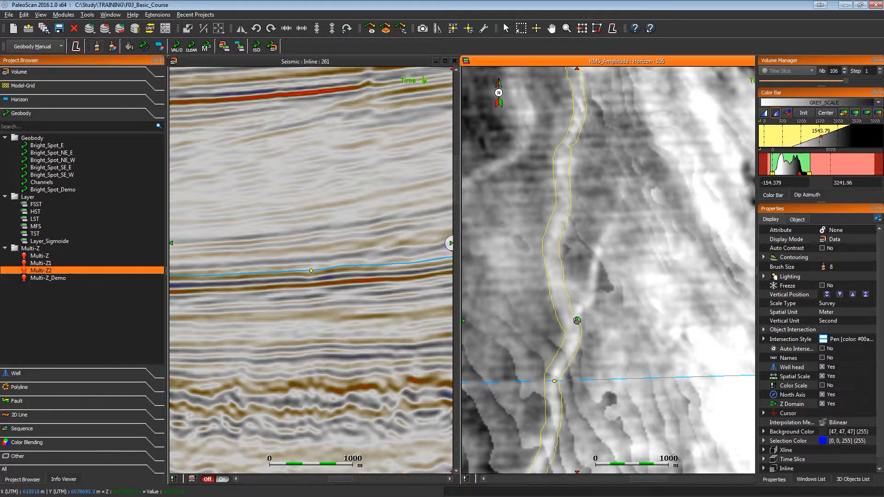
mouse_move(579, 313)
left_mouse_down()
mouse_move(625, 201)
mouse_move(630, 160)
left_mouse_up()
scroll(644, 192, "down", 3)
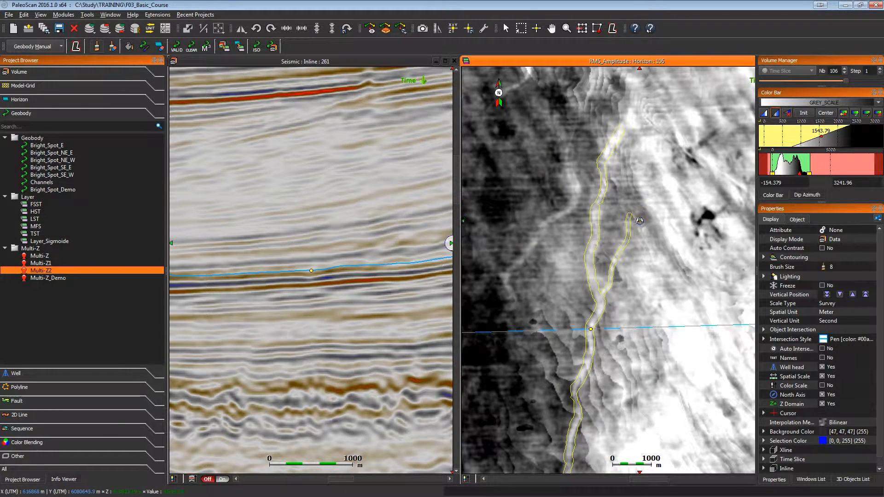
middle_click_drag(644, 310, 646, 279)
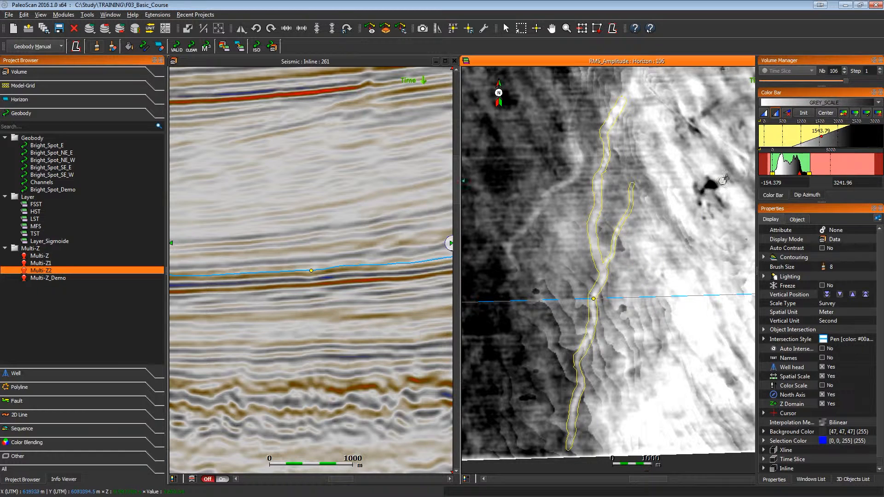
Go to horizon 105, set the brush size to 10, and paint along the channel from its southern end.
scroll(850, 82, "down", 1)
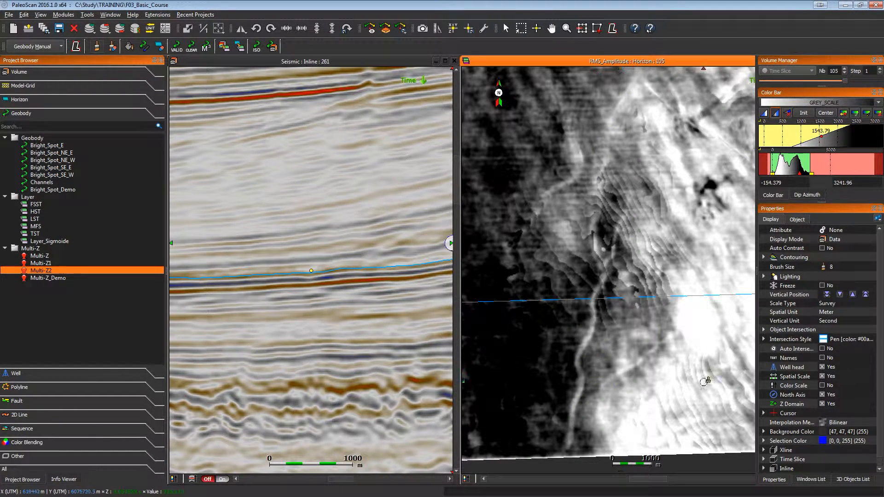
left_click(835, 268)
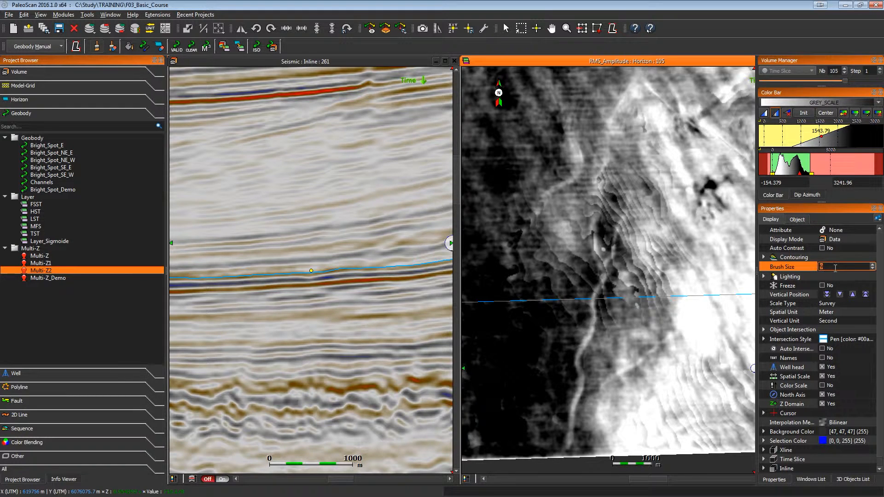
type("10")
key("Return")
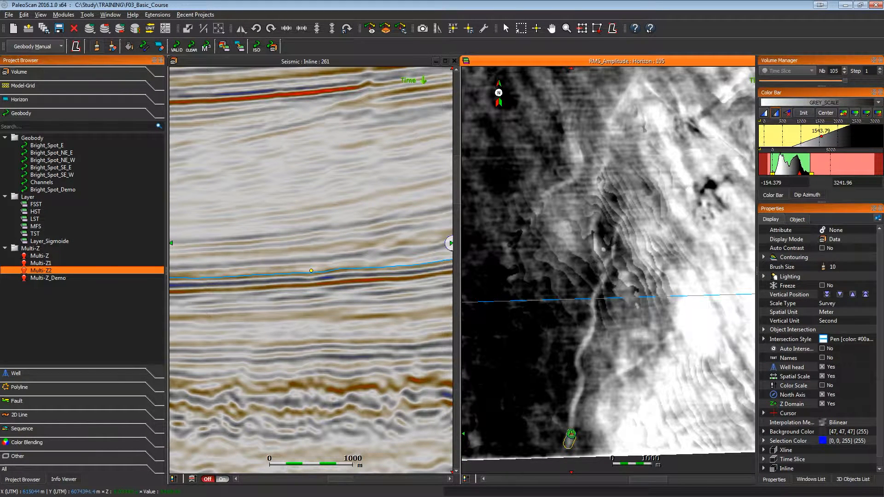
mouse_move(571, 434)
left_mouse_down()
mouse_move(578, 353)
mouse_move(567, 361)
mouse_move(572, 382)
left_mouse_up()
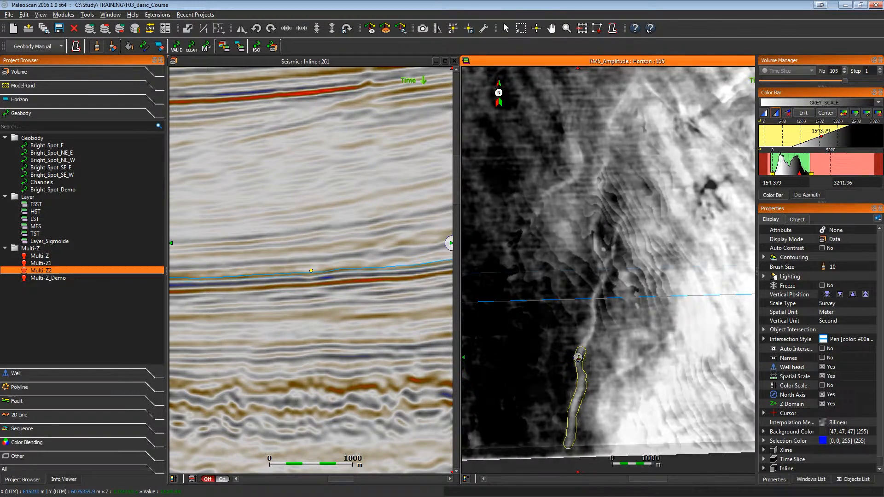
Go to horizon 104 and paint the main channel along its full length up to its northern end.
scroll(578, 358, "down", 1)
mouse_move(582, 342)
left_mouse_down()
mouse_move(614, 228)
mouse_move(607, 240)
mouse_move(596, 189)
mouse_move(605, 132)
left_mouse_up()
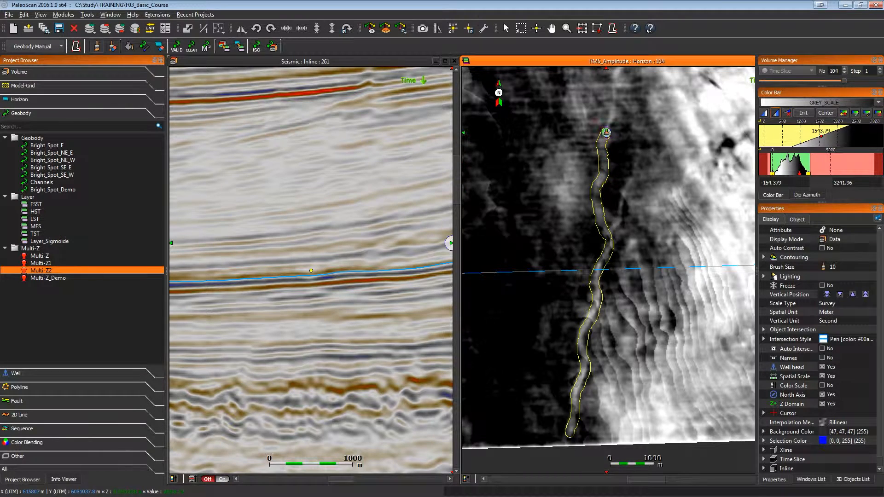
scroll(605, 129, "up", 2)
middle_click_drag(604, 129, 585, 322)
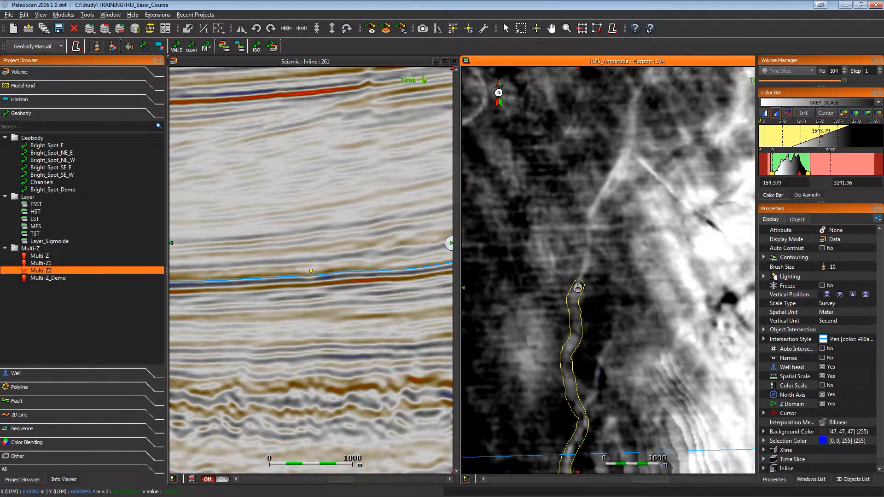
mouse_move(580, 290)
left_mouse_down()
mouse_move(596, 209)
mouse_move(628, 154)
mouse_move(631, 108)
left_mouse_up()
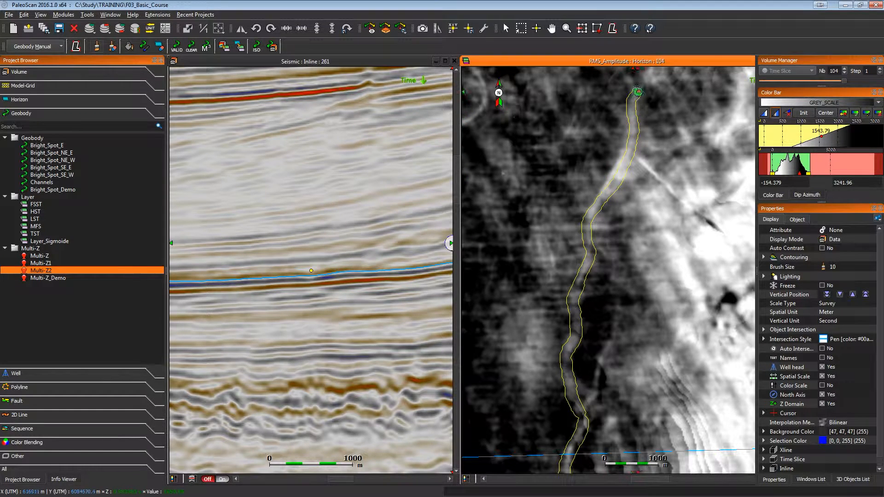
Paint the short side branch of the channel on horizon 104.
scroll(603, 389, "up", 2)
middle_click_drag(603, 389, 616, 262)
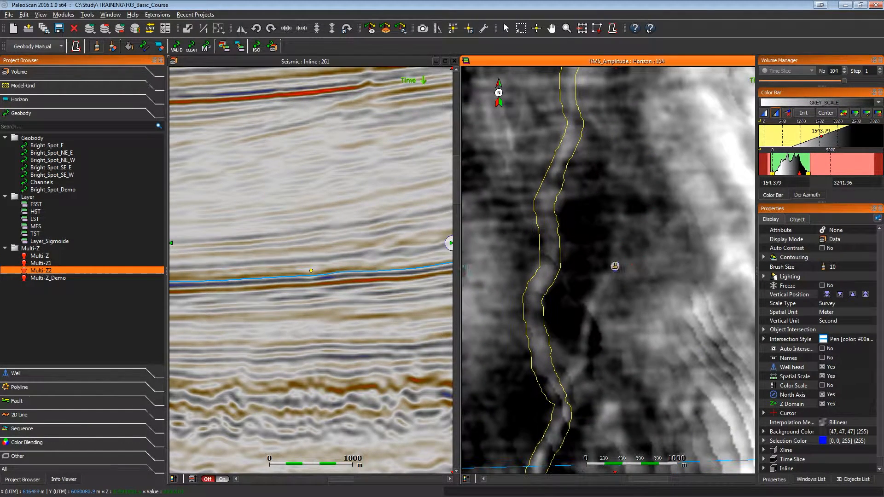
left_click_drag(574, 375, 608, 280)
scroll(627, 265, "down", 3)
scroll(628, 269, "down", 1)
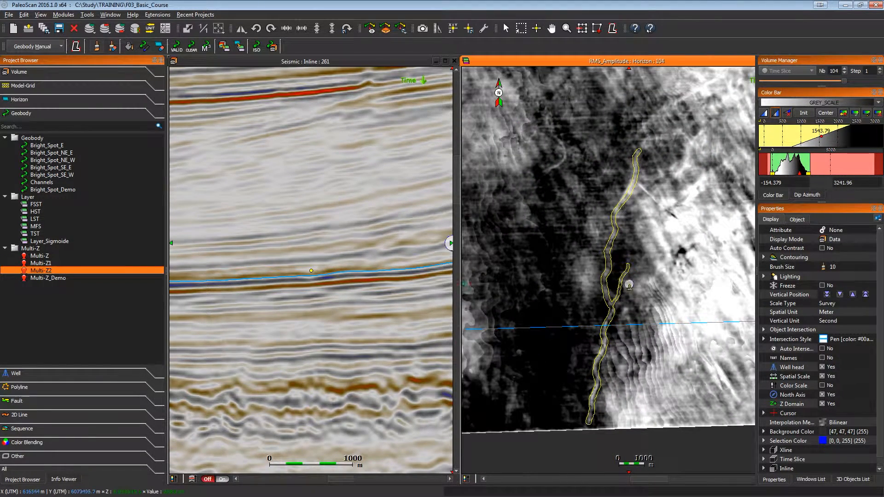
Return to horizon 106 and build a geobody from the painted horizon stack, saved and displayed under the name Channel_Demo.
middle_click_drag(629, 344, 624, 292)
key("Up")
key("Up")
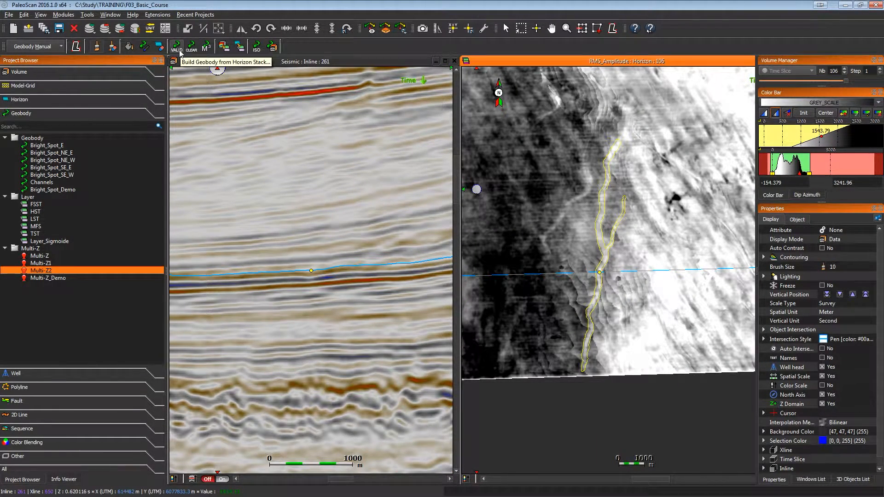
left_click(179, 49)
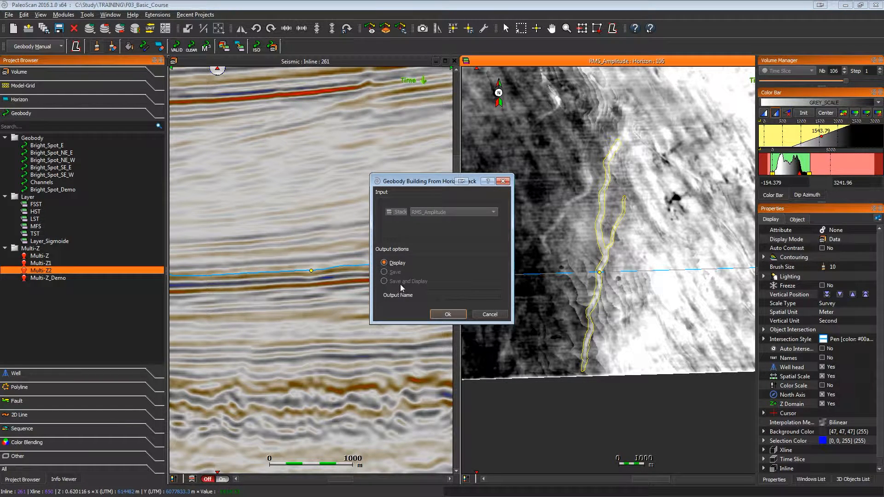
left_click(399, 282)
left_click(448, 296)
type("C")
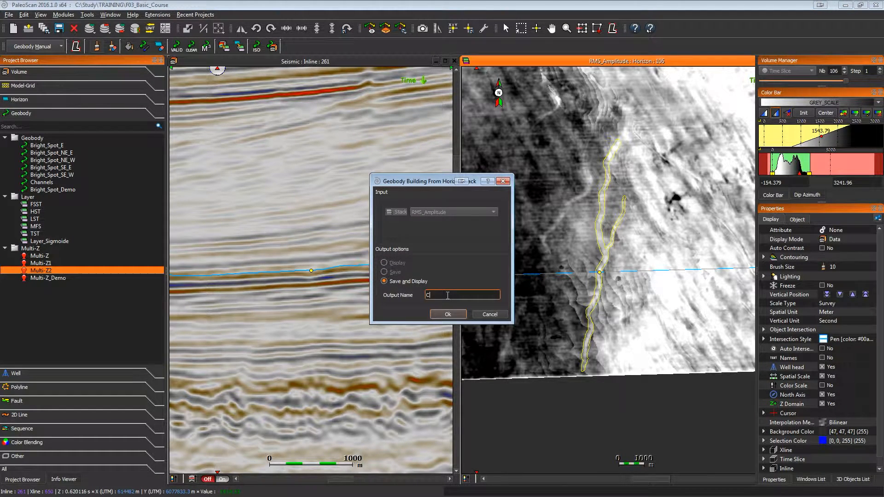
type("hannel_Demo")
left_click(448, 314)
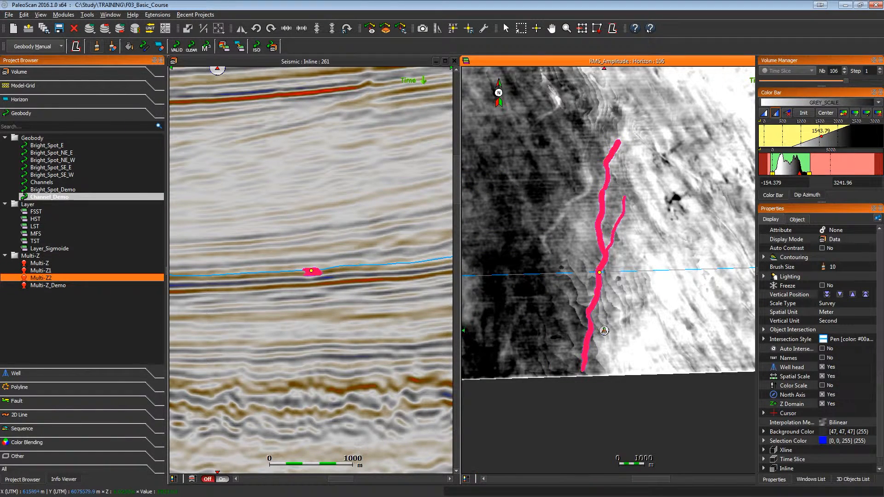
Examine the Channel_Demo geobody across seismic inlines 247 to 342, and on horizon 104 of the RMS_Amplitude stack.
scroll(363, 329, "down", 3)
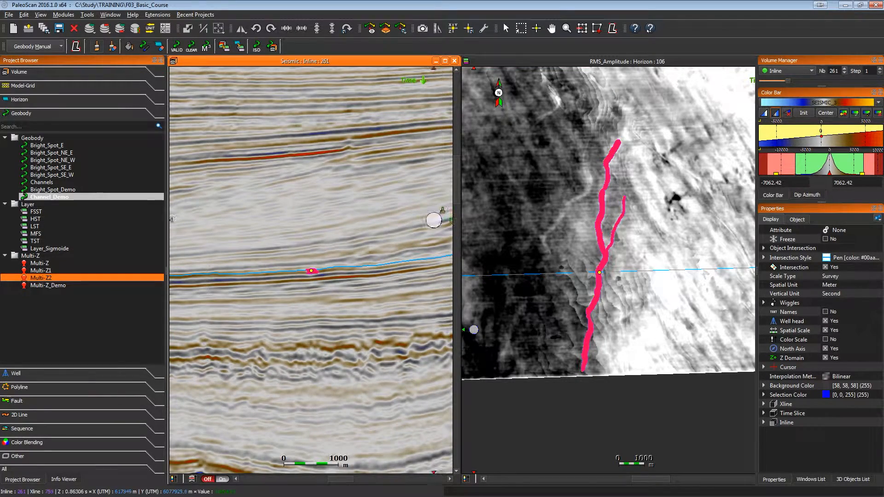
scroll(356, 272, "down", 2)
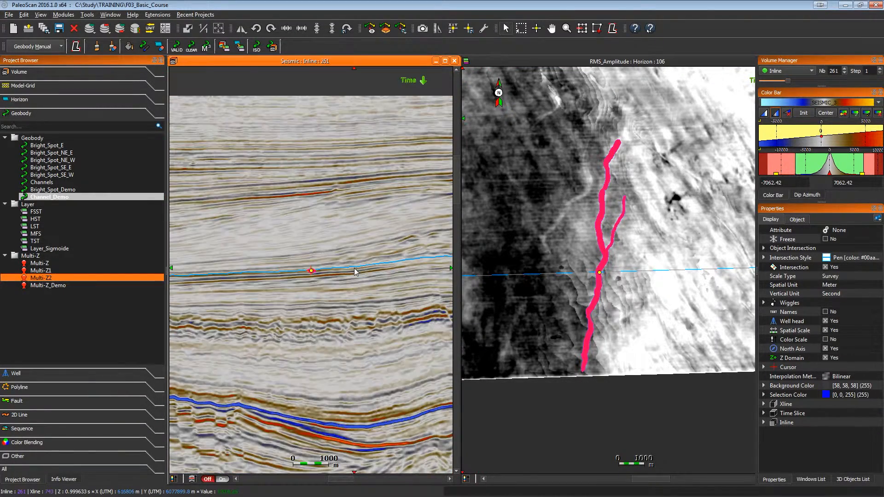
scroll(354, 269, "down", 14, "ctrl")
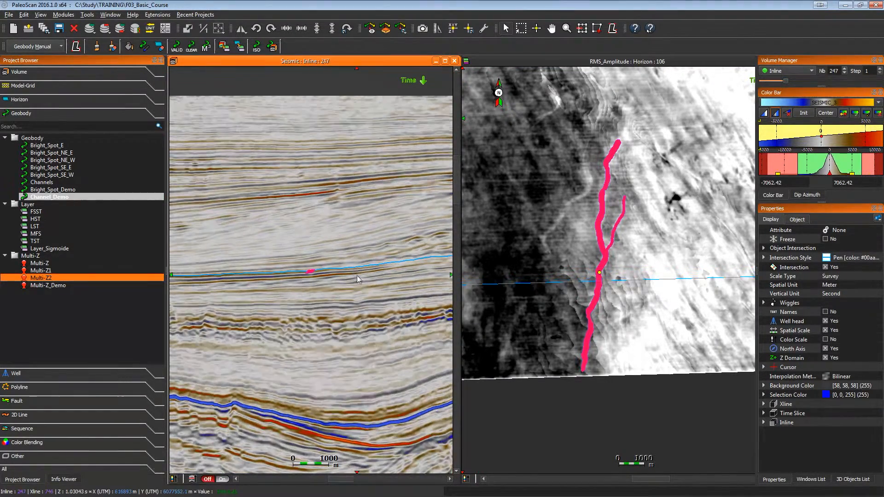
scroll(358, 275, "up", 15, "ctrl")
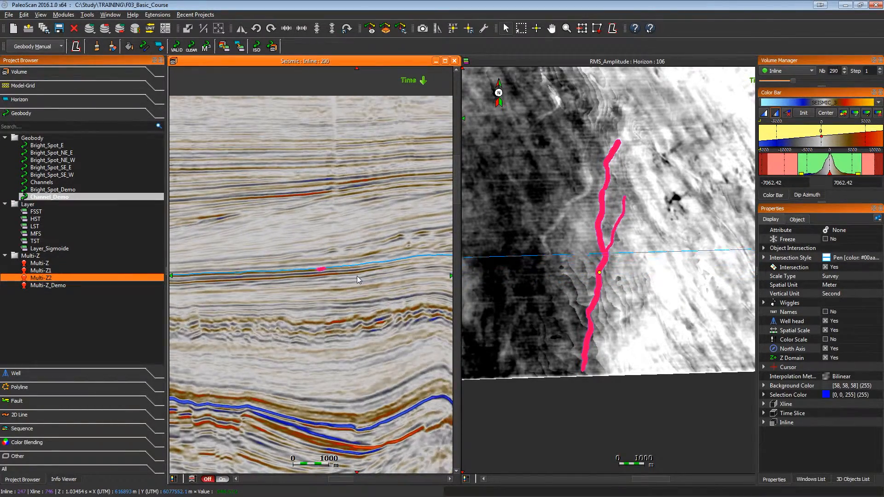
scroll(357, 275, "up", 20, "ctrl")
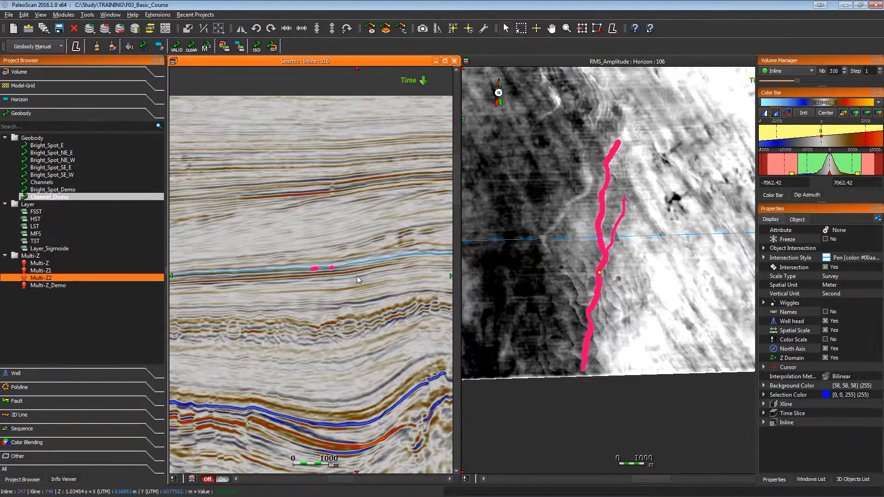
scroll(358, 276, "up", 20, "ctrl")
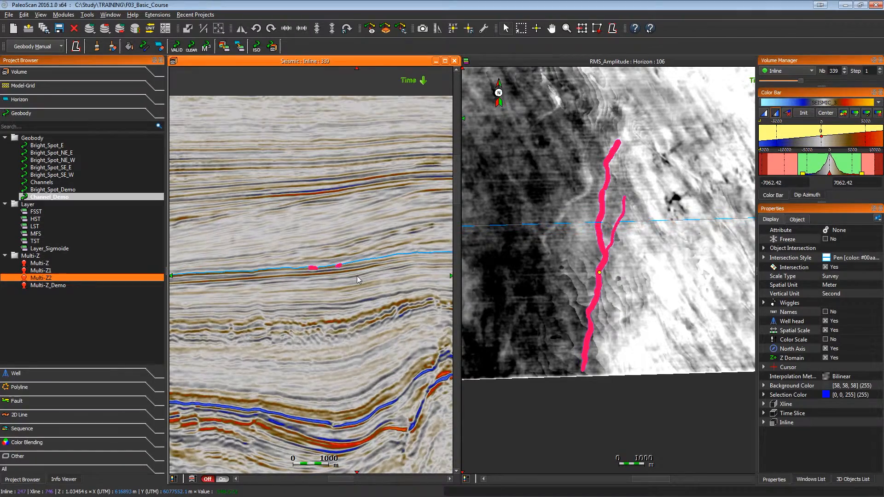
scroll(358, 276, "up", 3, "ctrl")
left_click(557, 278)
scroll(557, 278, "down", 2, "ctrl")
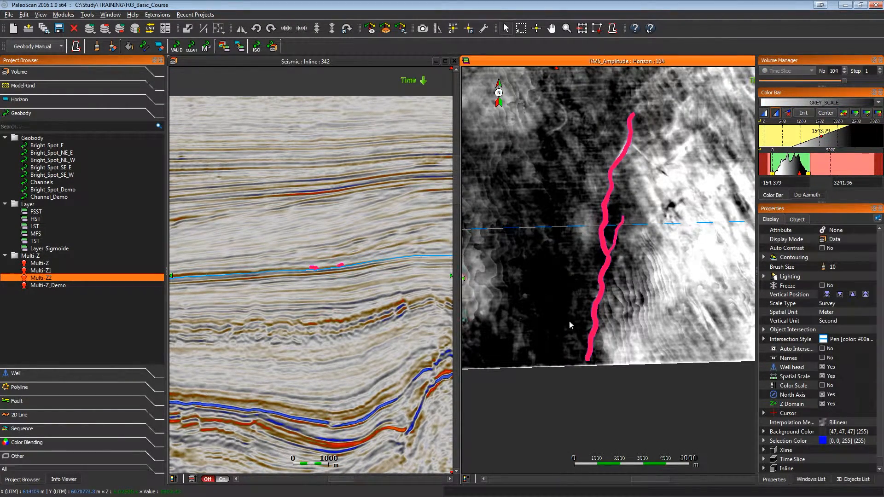
Examine the Channel_Demo geobody in the 3D viewer against seismic inline 344.
left_click(850, 480)
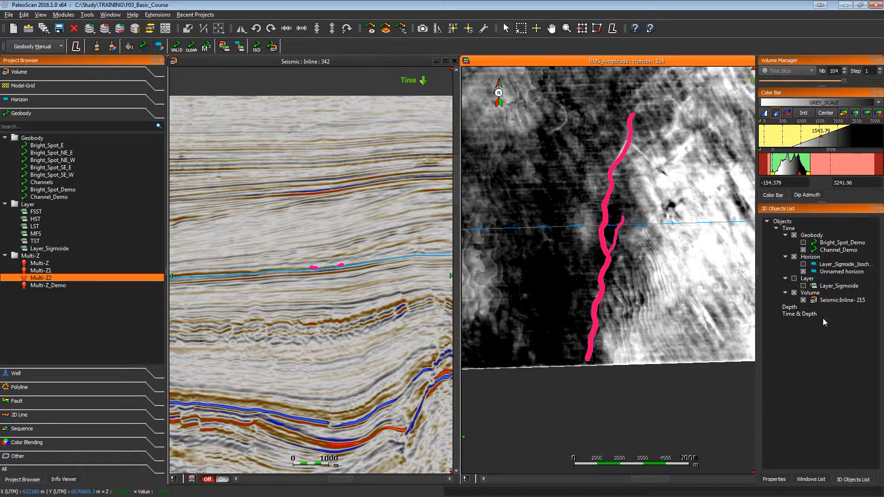
left_click(811, 479)
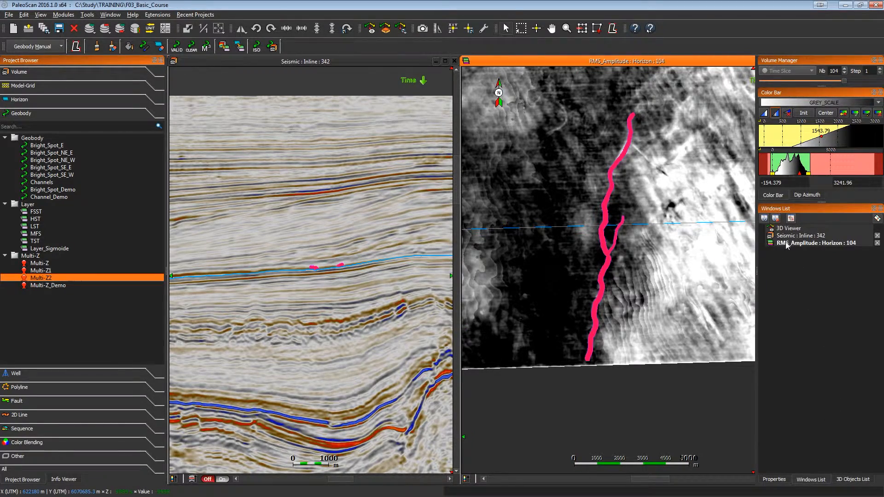
left_click(788, 229)
left_click_drag(550, 249, 414, 268)
left_click(413, 265)
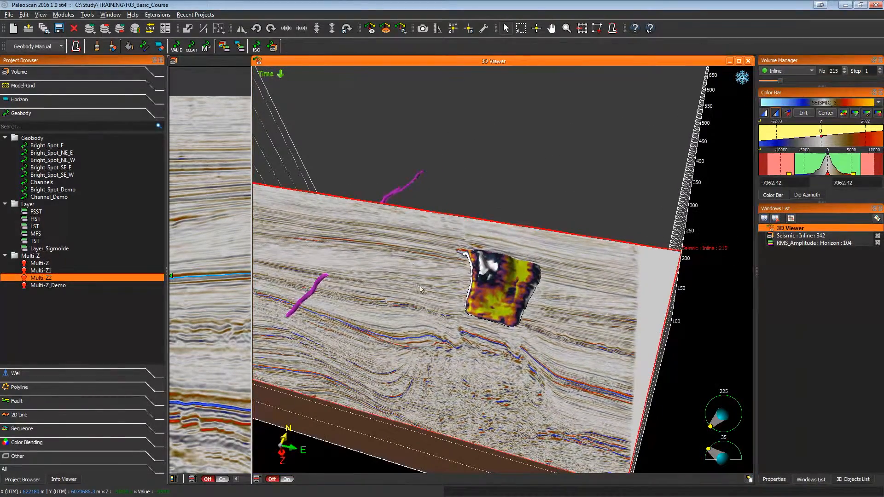
left_click_drag(782, 83, 801, 81)
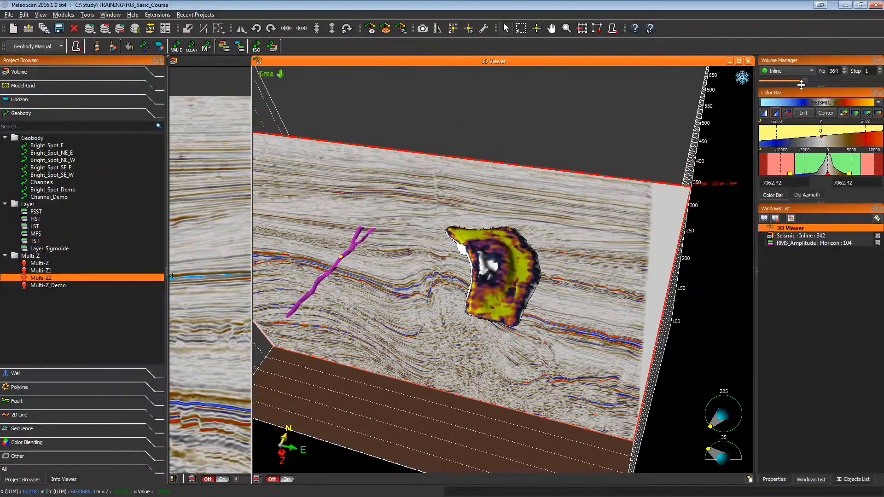
left_click_drag(397, 229, 508, 76)
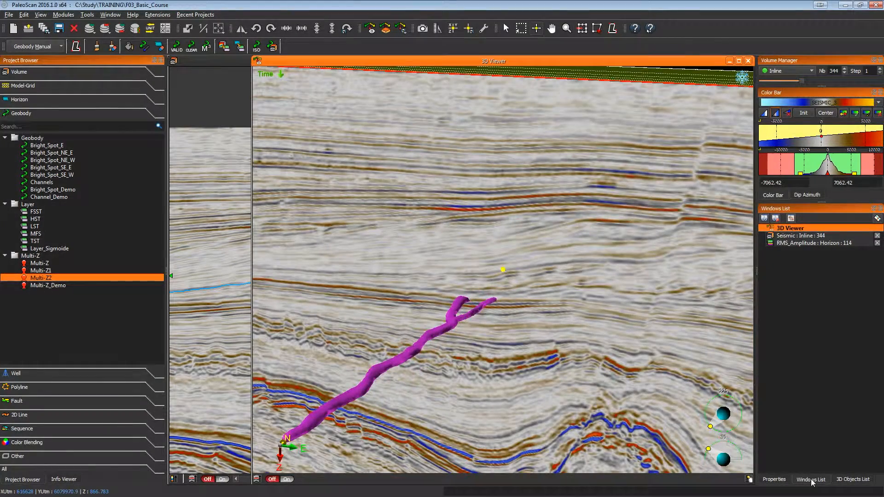
Display the RMS_Amplitude horizon stack in the 3D viewer and go to horizon 106 to compare it with the Channel_Demo geobody.
double_click(802, 244)
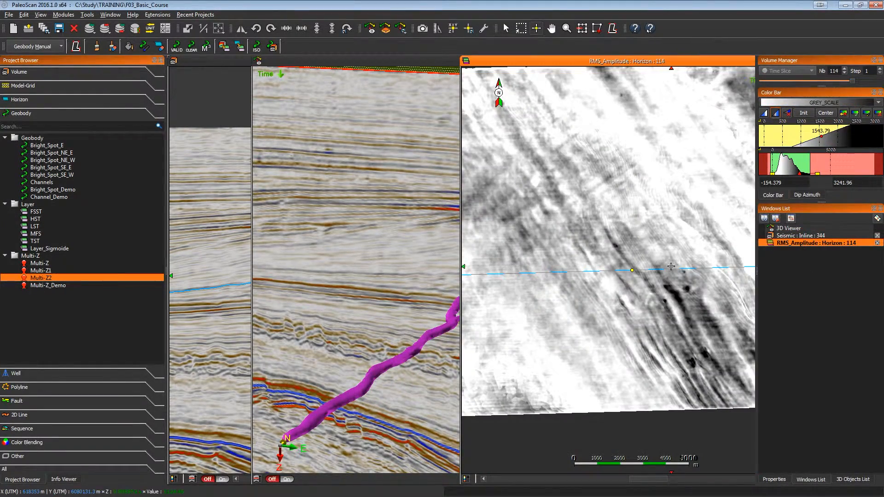
right_click(593, 65)
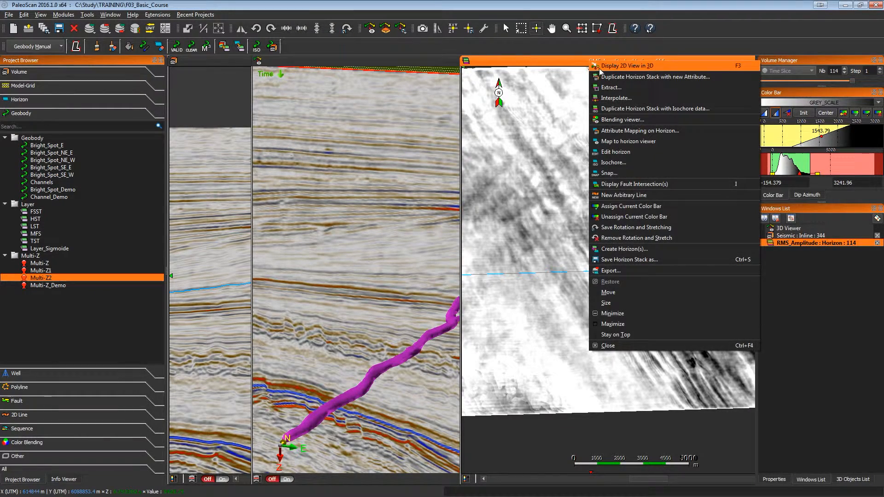
left_click(603, 67)
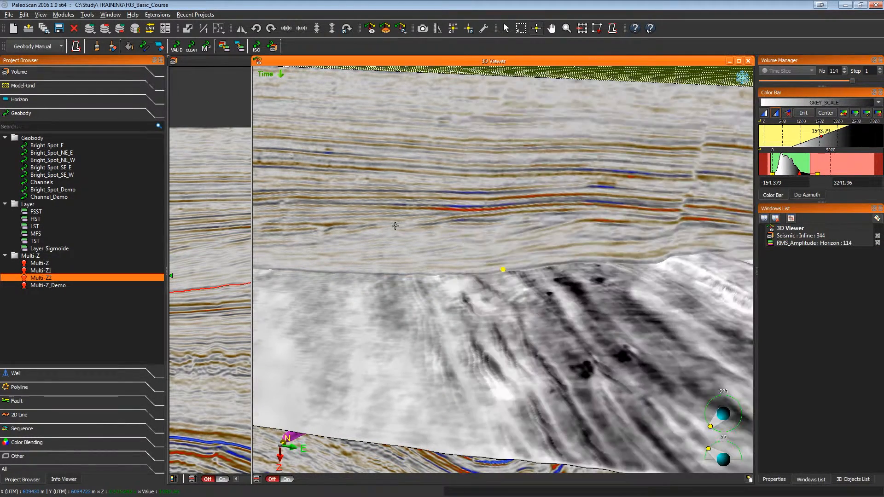
scroll(581, 309, "down", 1)
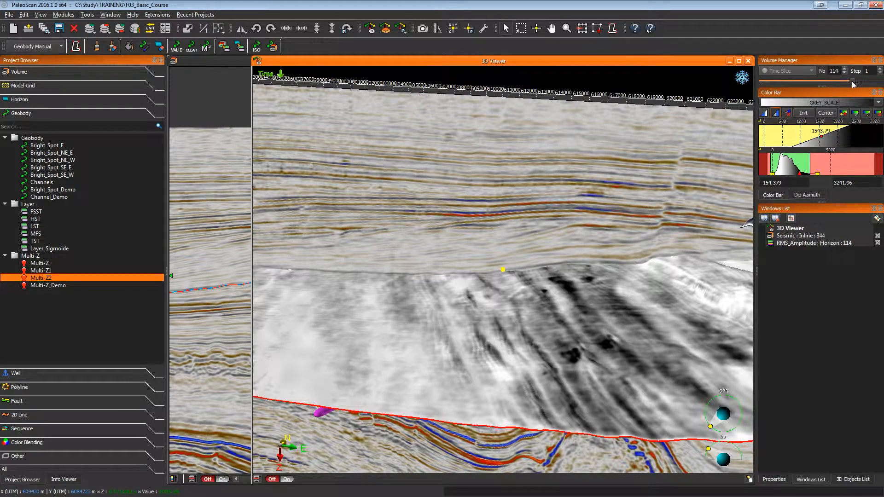
scroll(855, 84, "down", 5)
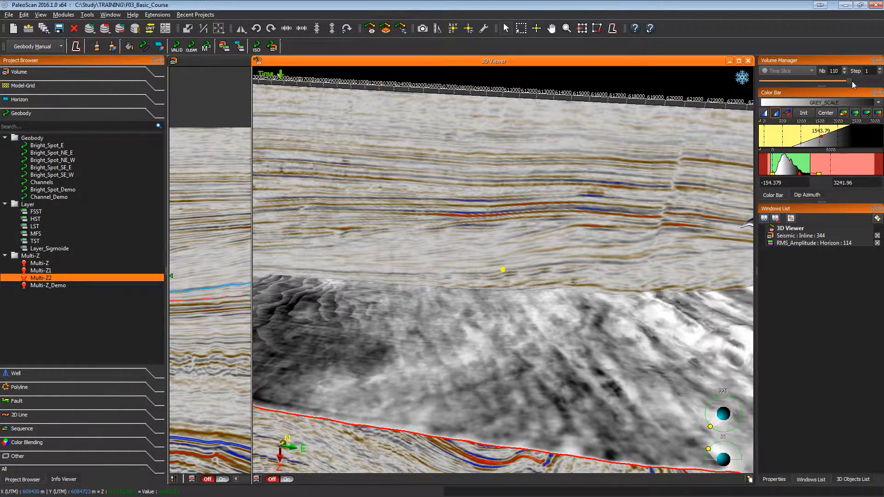
scroll(855, 84, "down", 3)
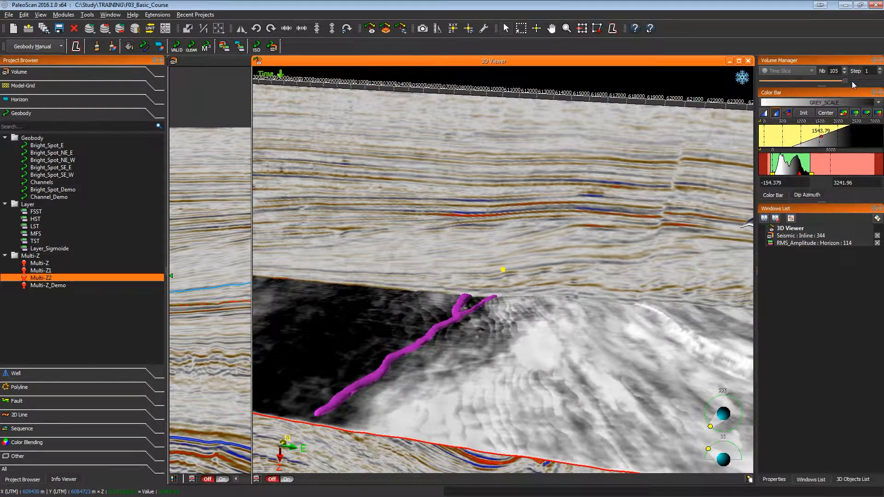
left_click_drag(576, 194, 541, 295)
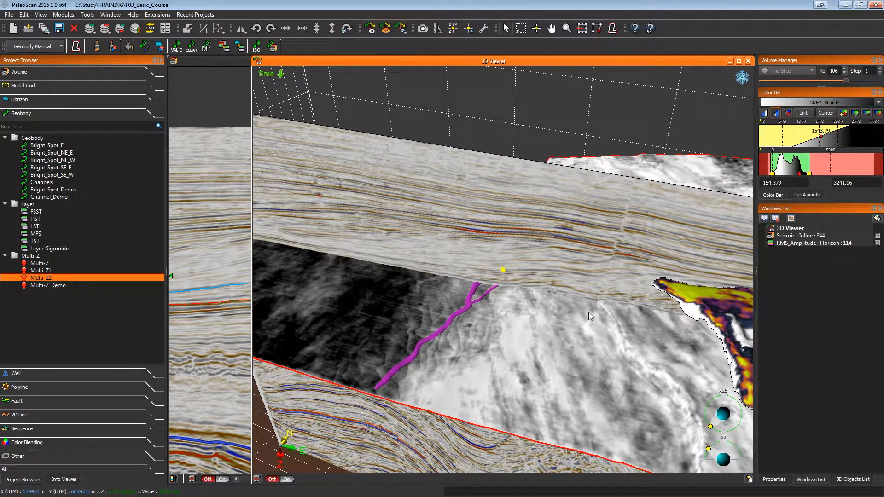
Hide the RMS_Amplitude stack, the Channel_Demo geobody and the unnamed horizon in 3D, and minimize the 3D and seismic views.
left_click(853, 479)
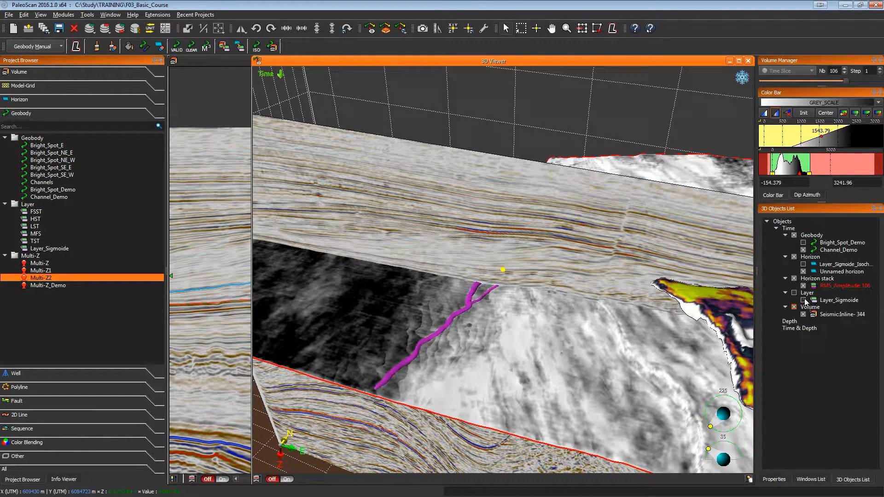
left_click(804, 286)
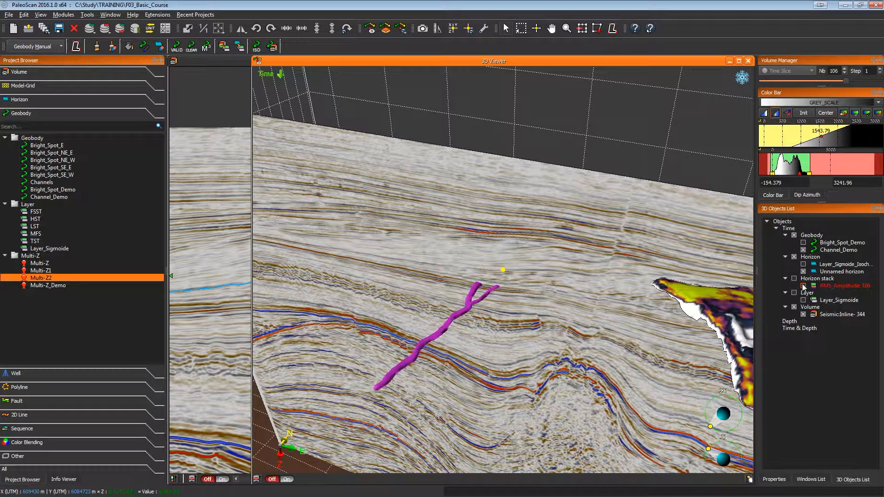
left_click(804, 250)
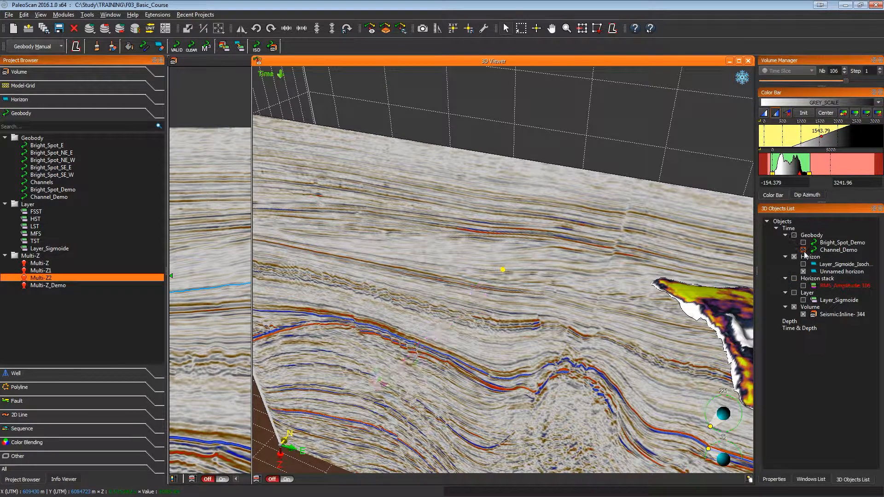
left_click(804, 272)
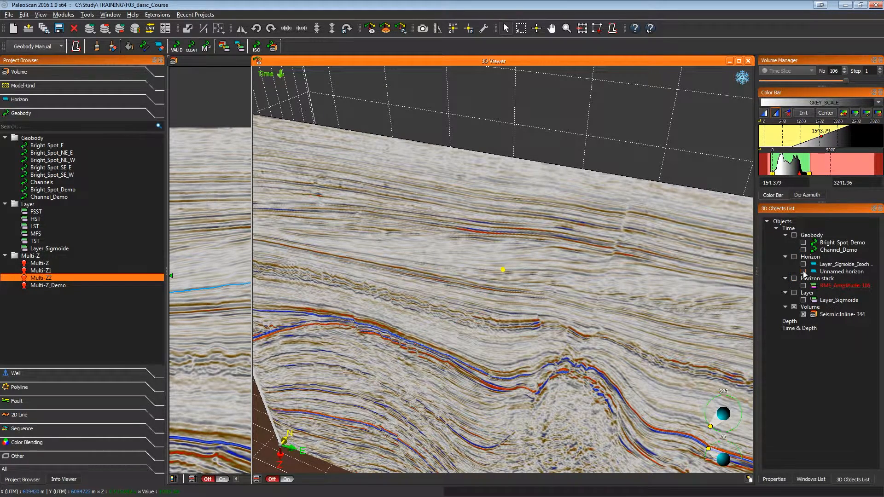
scroll(668, 282, "down", 4)
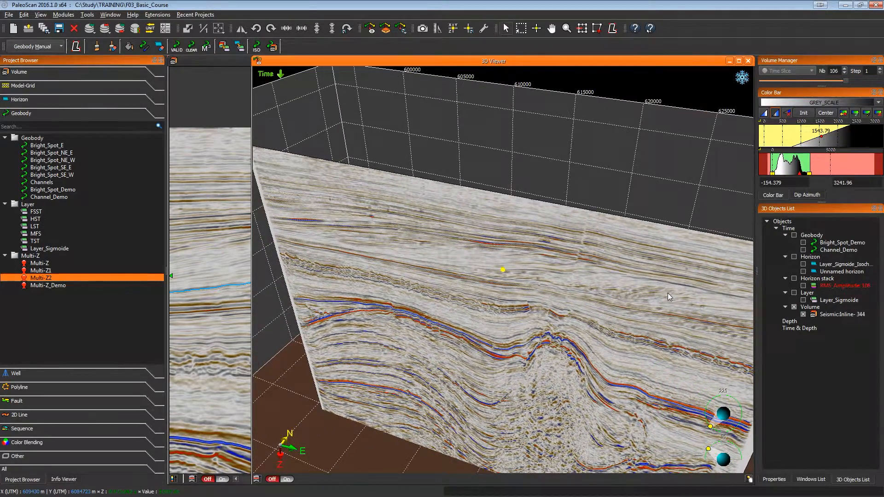
left_click(669, 298)
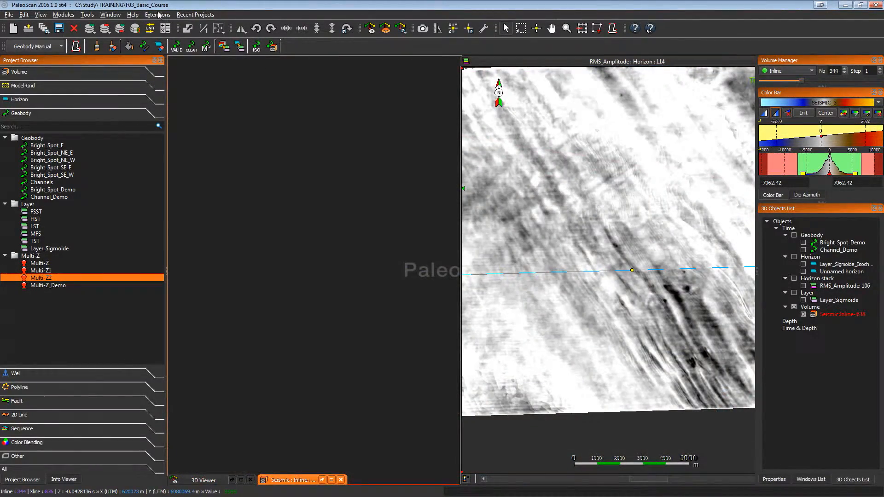
Switch to the Sequence Stratigraphy tools and open a Strati Viewer with 3D Model_NoFaults as the reference model.
left_click(158, 15)
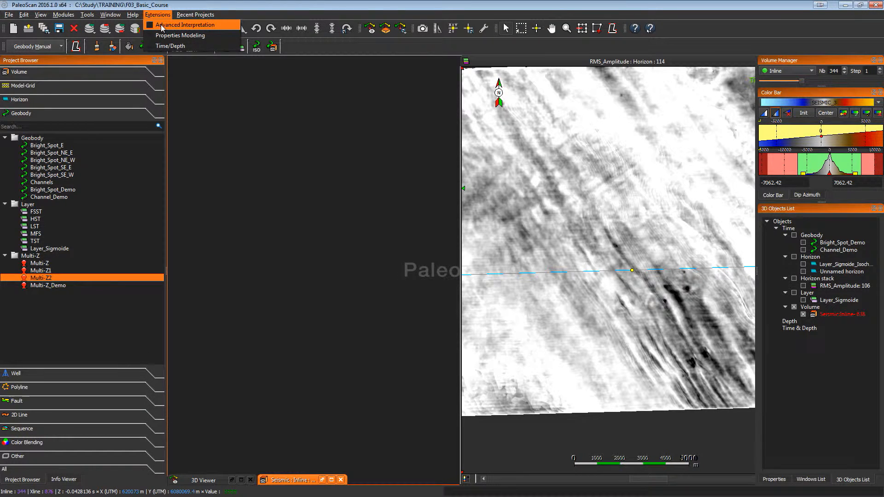
left_click(162, 26)
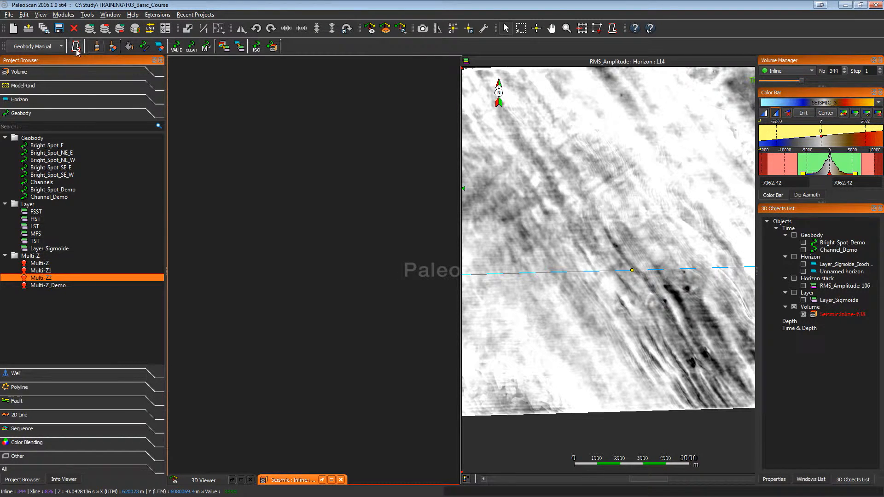
left_click(60, 47)
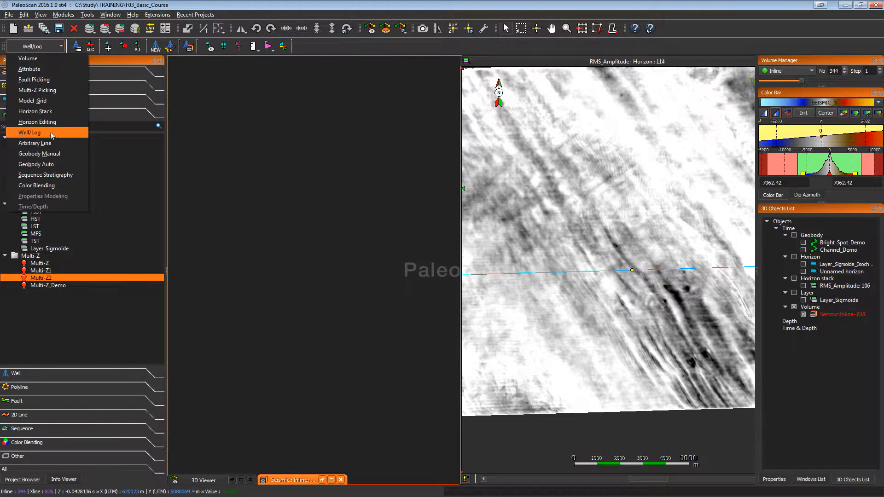
left_click(63, 176)
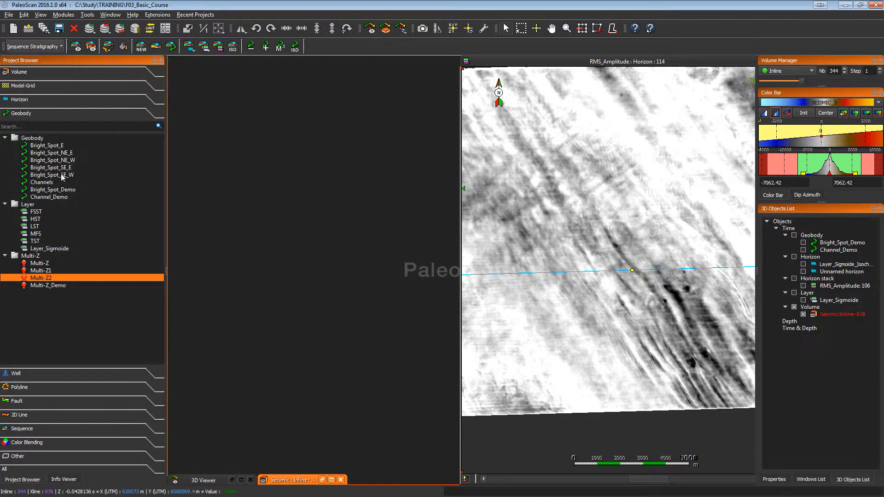
left_click(76, 47)
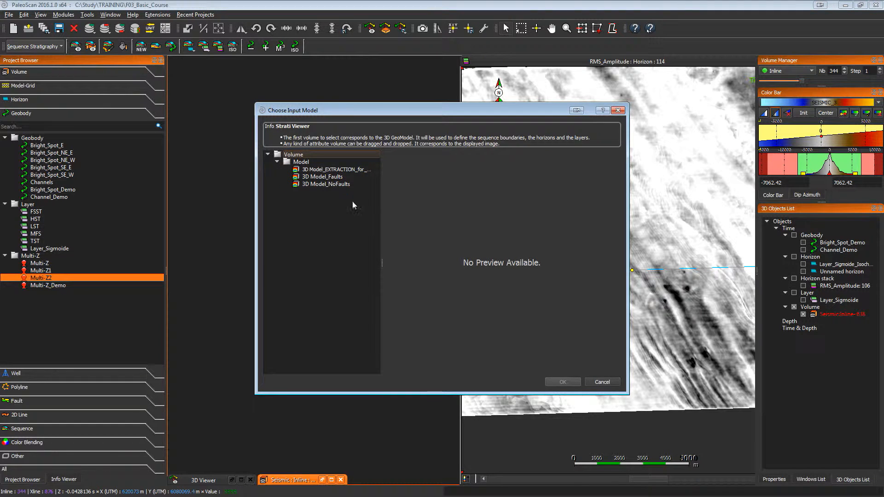
left_click(344, 184)
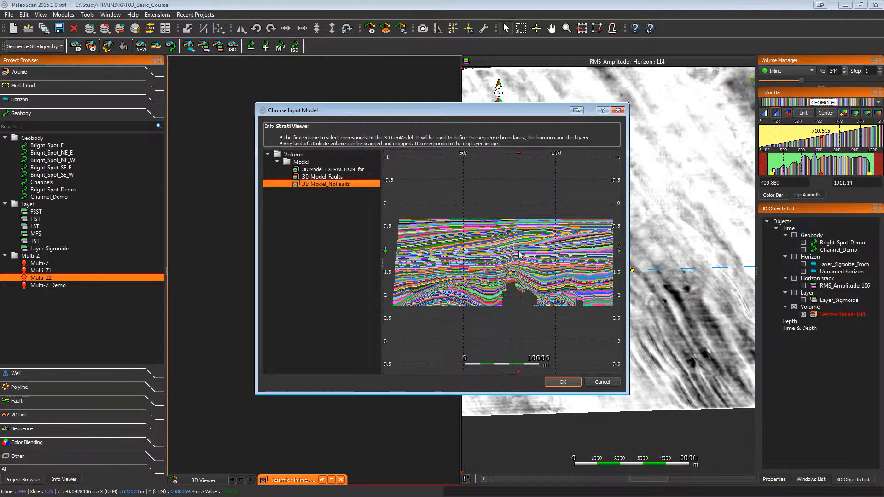
left_click(574, 383)
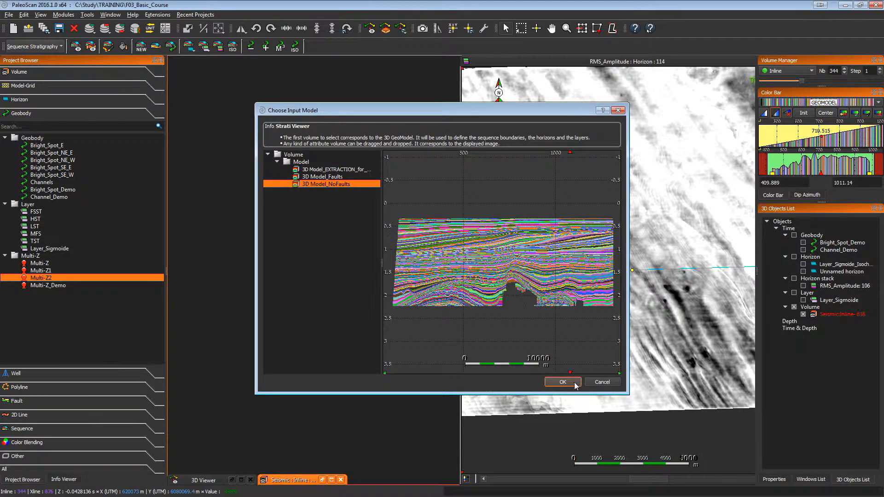
left_click_drag(523, 317, 462, 495)
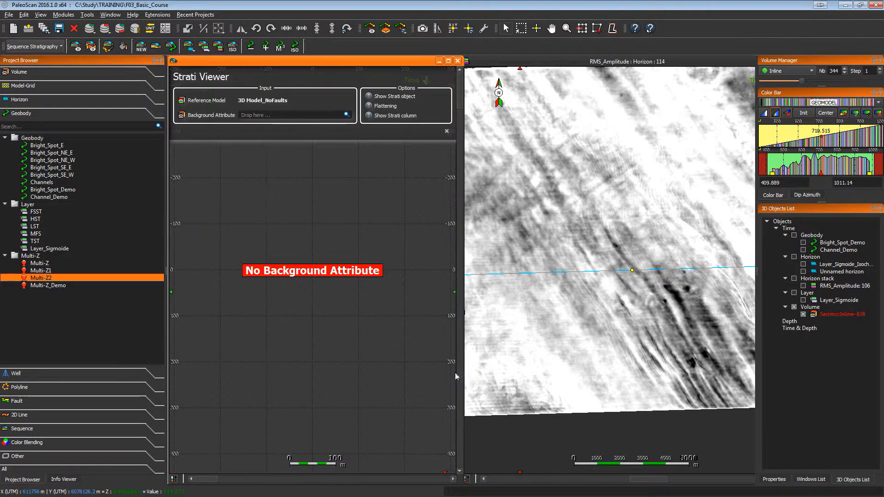
Set the Seismic volume's RMS Amplitude as the Strati Viewer's background attribute and go to inline 545.
left_click(347, 116)
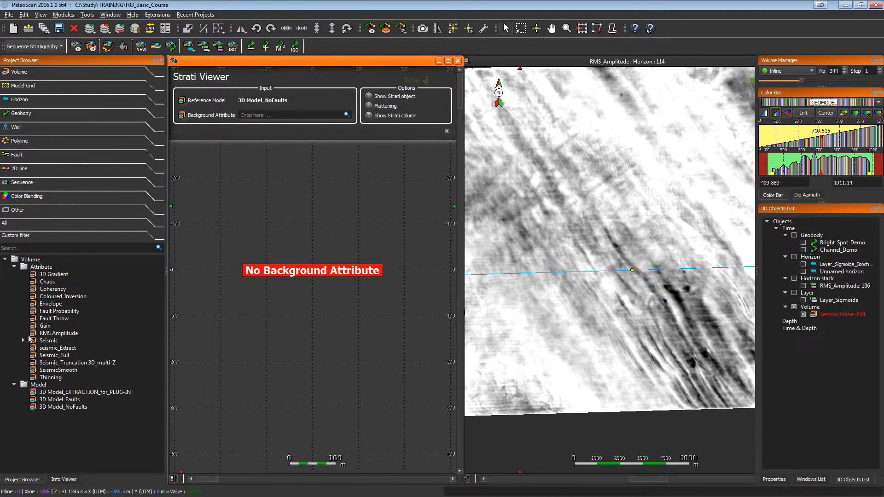
left_click(23, 340)
scroll(67, 343, "down", 3)
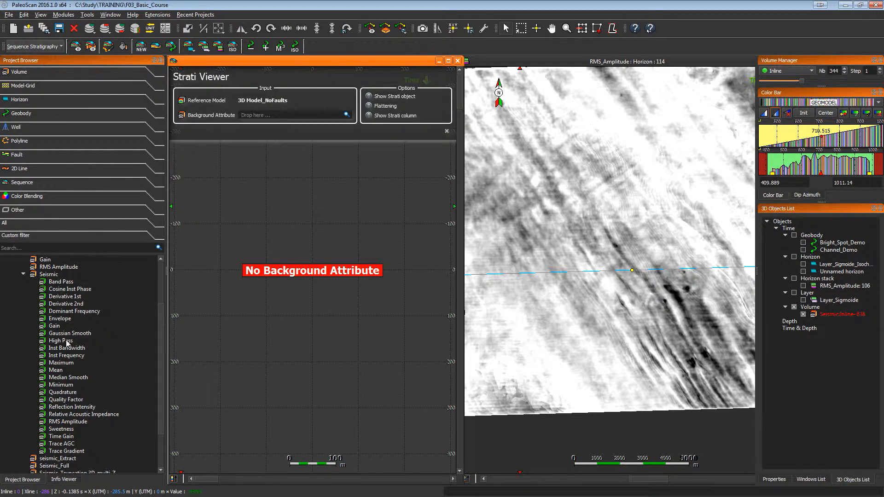
left_click(67, 423)
left_click_drag(67, 425, 271, 121)
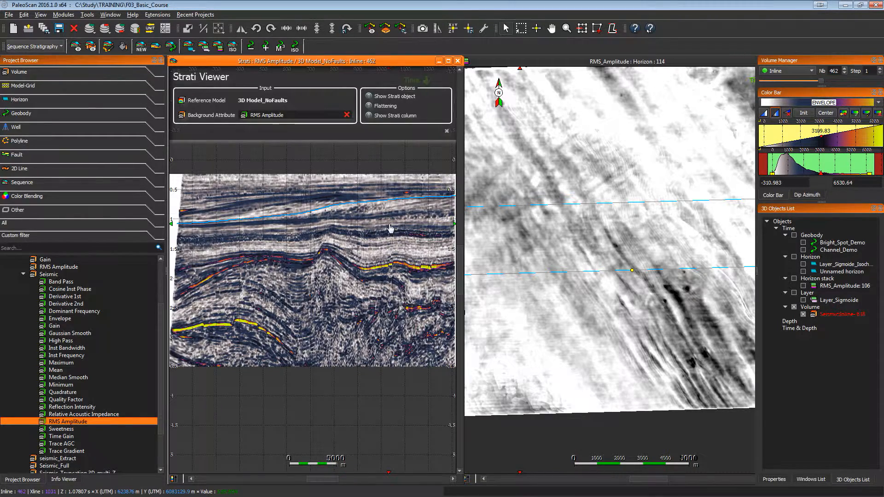
middle_click_drag(389, 226, 349, 251)
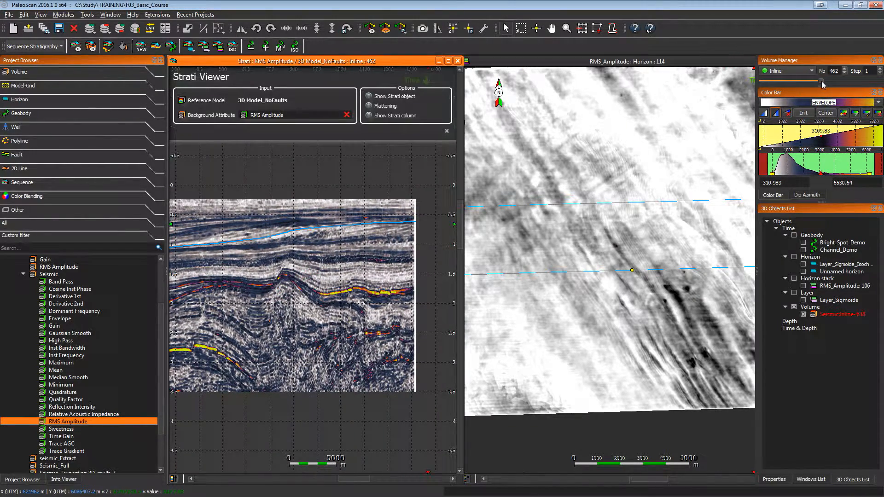
left_click_drag(823, 81, 836, 84)
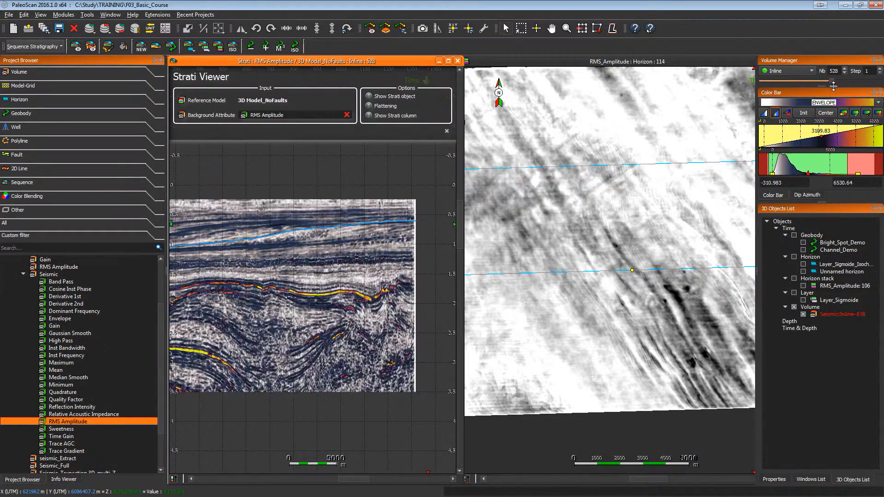
Browse the RMS_Amplitude stack from horizon 114 to 126, reinitializing its colour range at horizon 117.
scroll(706, 174, "down", 5)
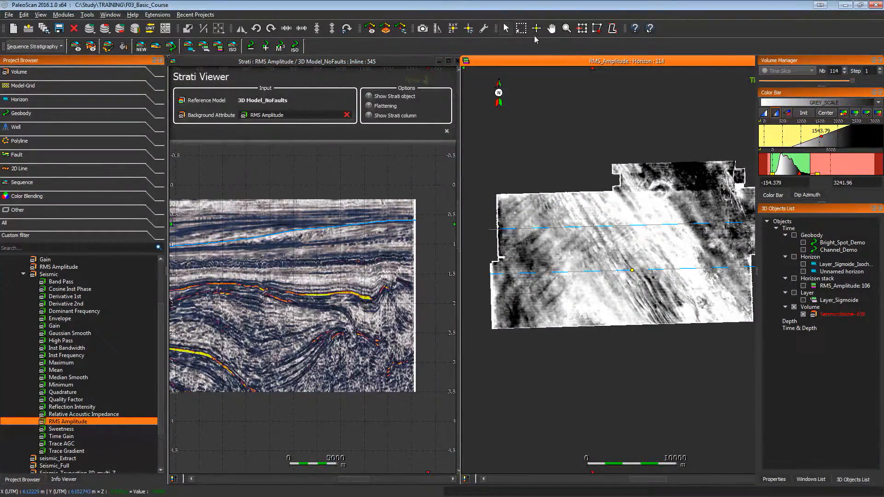
left_click(536, 34)
scroll(654, 201, "up", 1)
scroll(654, 201, "up", 2)
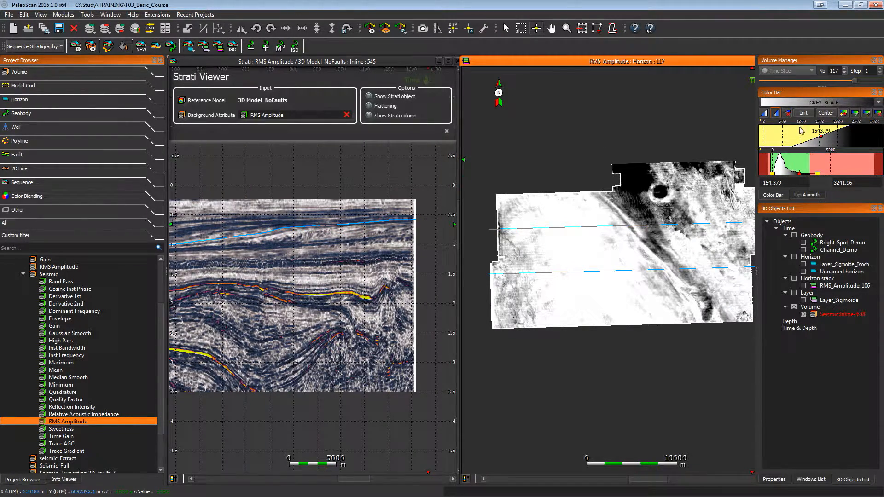
left_click(805, 113)
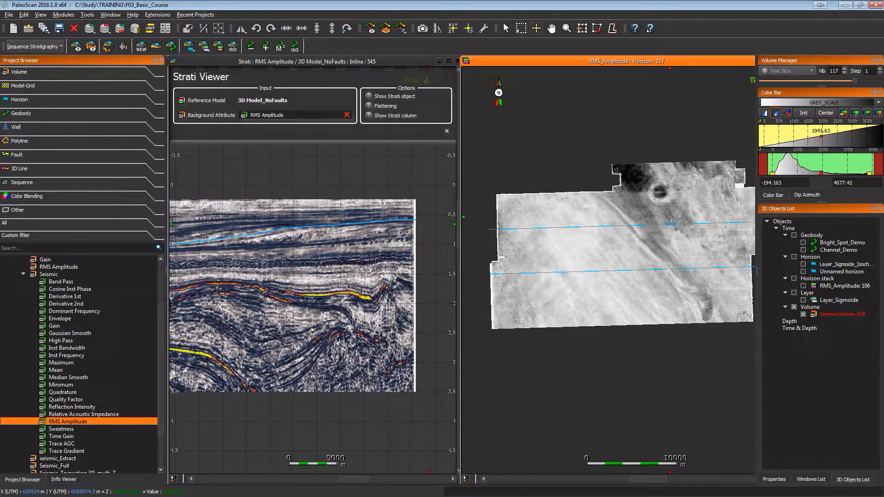
scroll(670, 216, "up", 12)
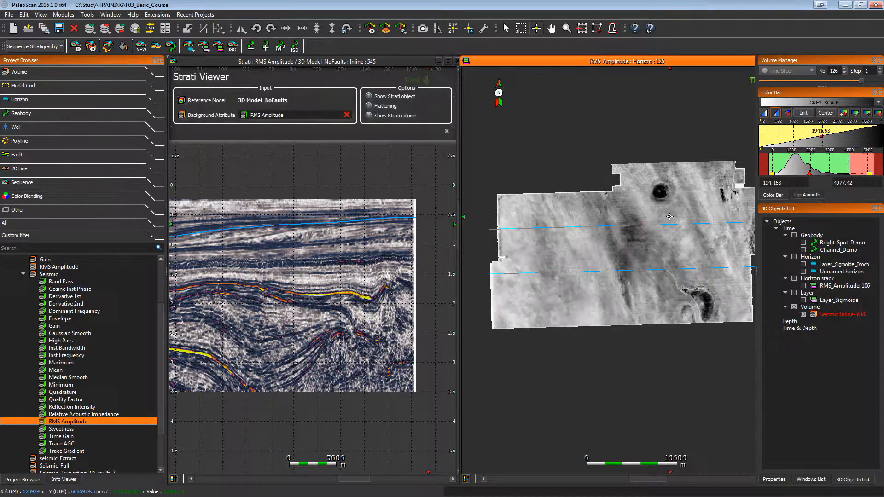
Browse the RMS_Amplitude stack up to horizon 135 and go to inline 692 through the round dark anomaly in the north.
scroll(669, 216, "up", 4)
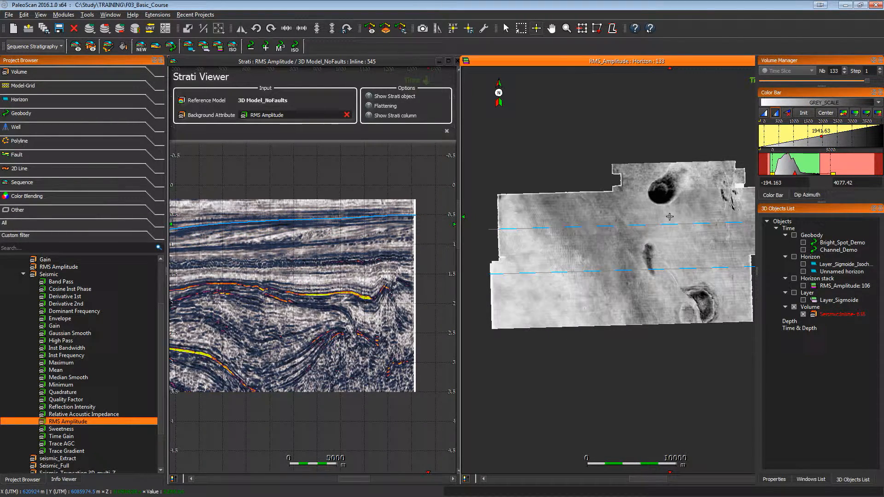
scroll(669, 217, "up", 2)
left_click(662, 193)
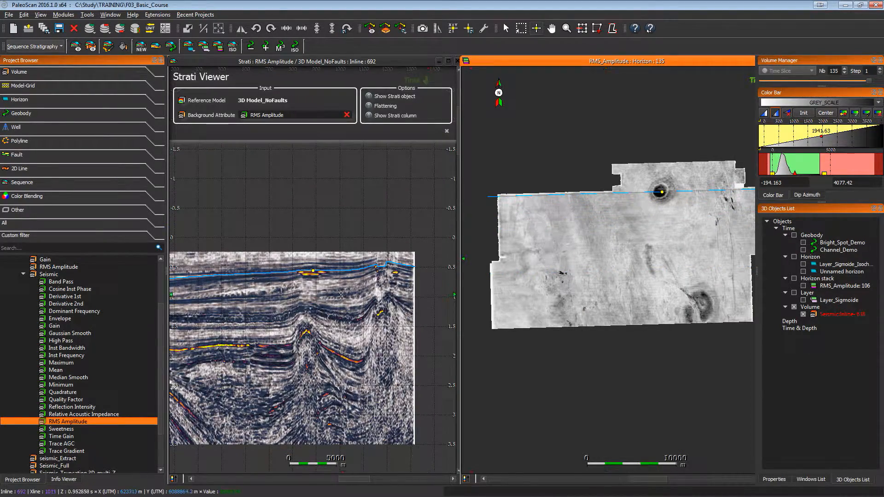
scroll(322, 257, "up", 4)
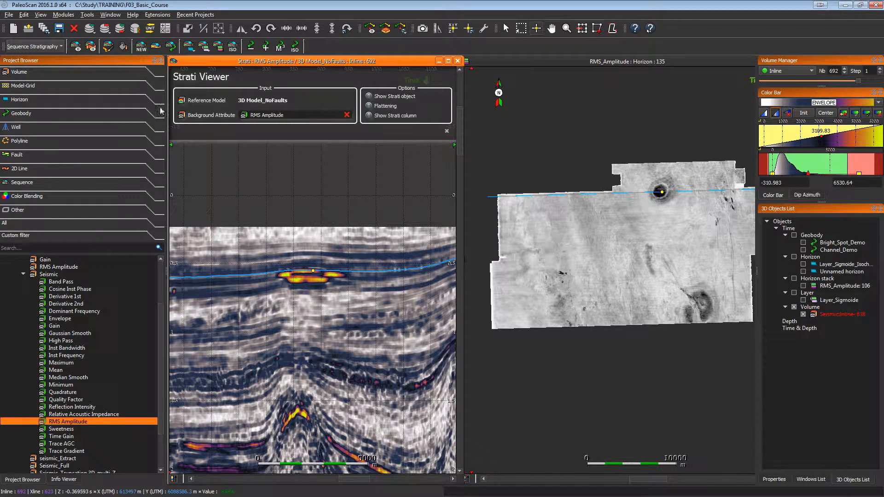
Create a new sequence named Sequence_Demo.
left_click(141, 47)
left_click(439, 252)
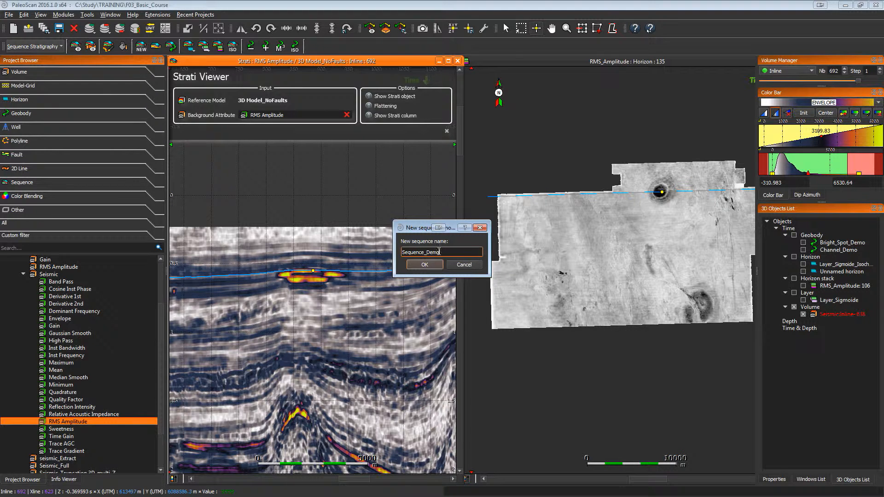
left_click(425, 265)
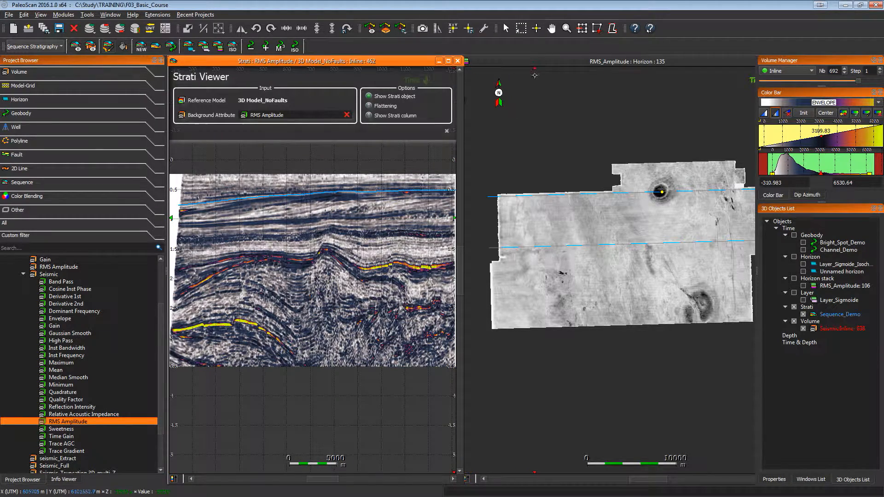
On inline 686, pick the horizons just above and just below the bright spot to bound the Sequence_Demo interval.
left_click(660, 193)
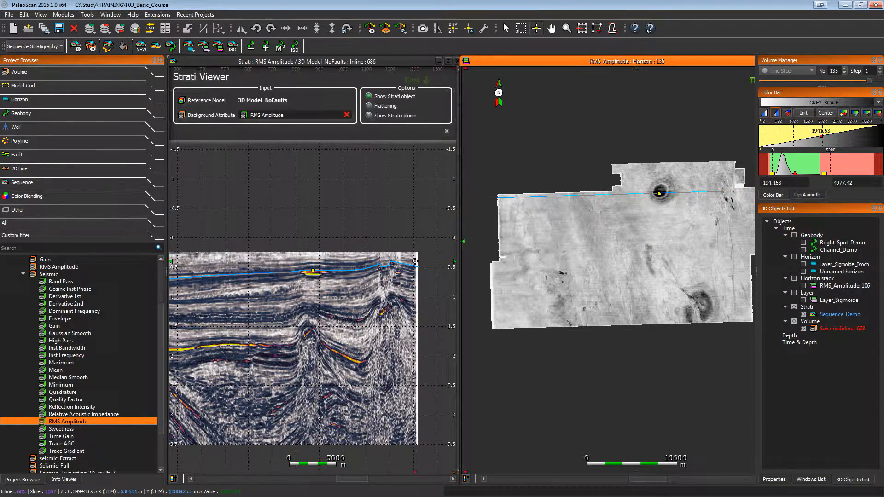
scroll(406, 255, "up", 6)
middle_click_drag(394, 269, 395, 223)
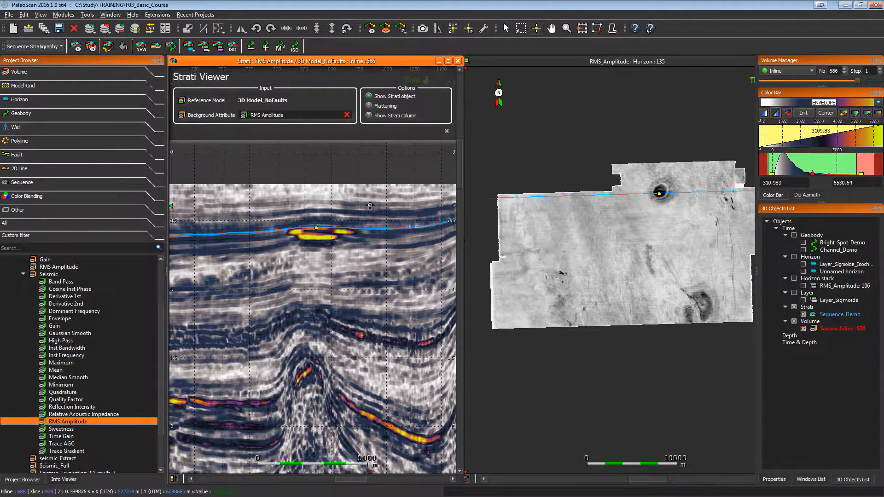
left_click(108, 47)
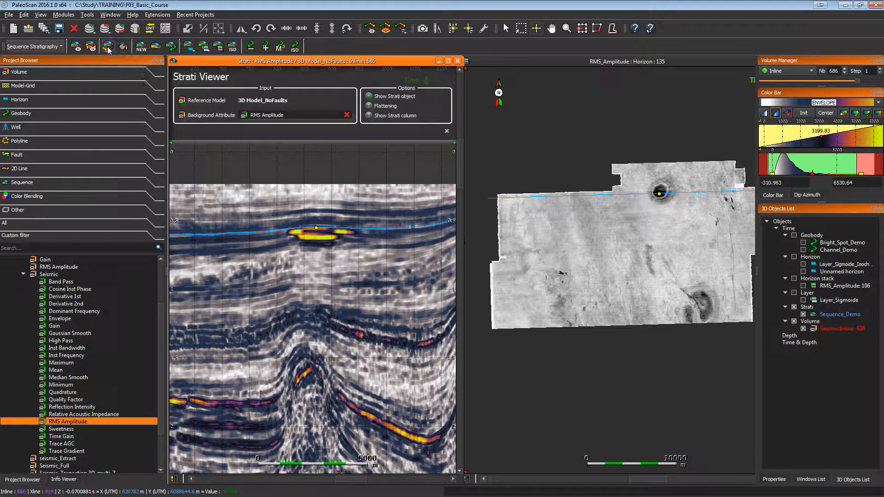
left_click(295, 234)
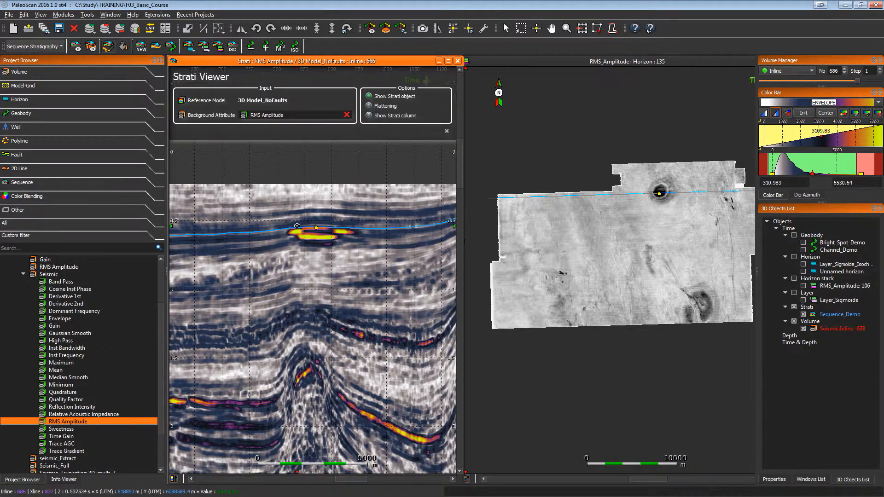
scroll(297, 225, "up", 3)
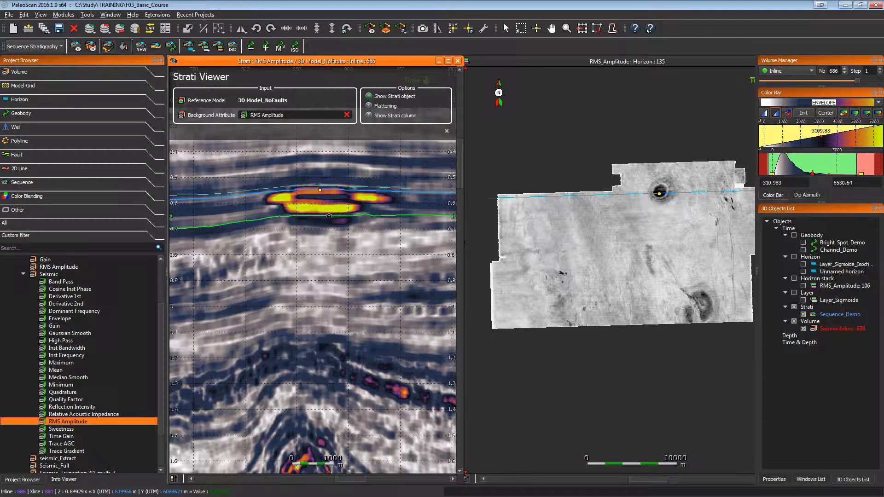
left_click(328, 215)
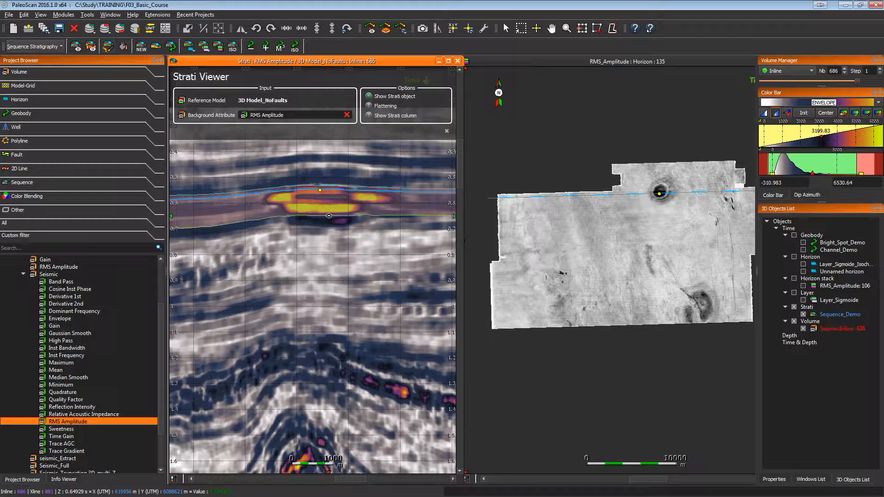
Browse the inlines between 678 and 699 to check the sequence interval around the bright spot, ending at inline 680.
scroll(380, 212, "down", 4)
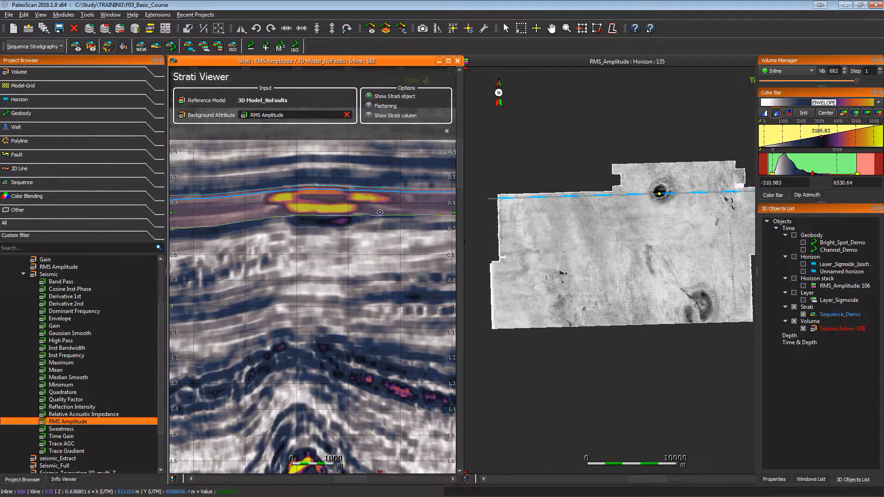
scroll(380, 212, "down", 4)
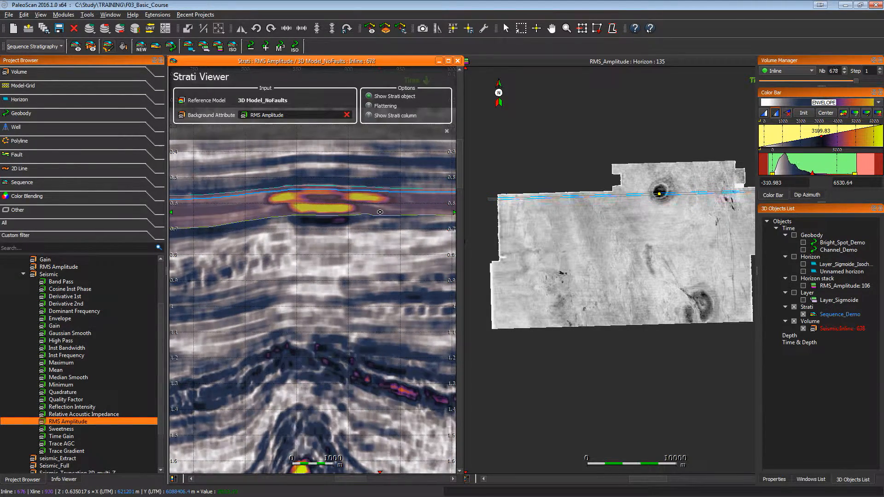
scroll(380, 212, "up", 20)
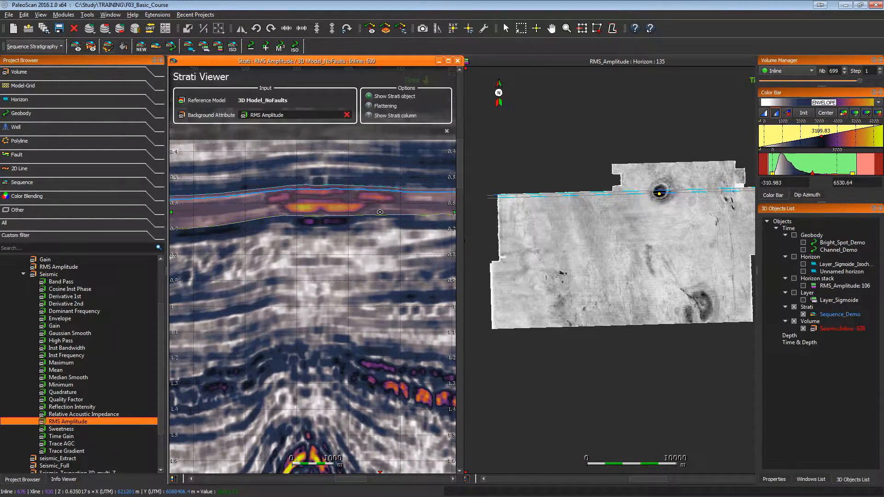
scroll(380, 213, "down", 19)
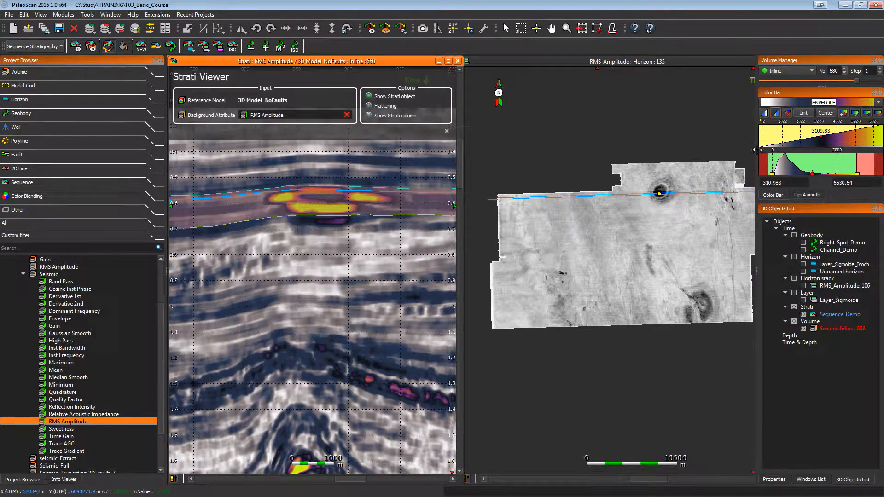
Highlight the RMS Amplitude values above a threshold of 3109.83 in the Strati Viewer's colour bar.
left_click(777, 114)
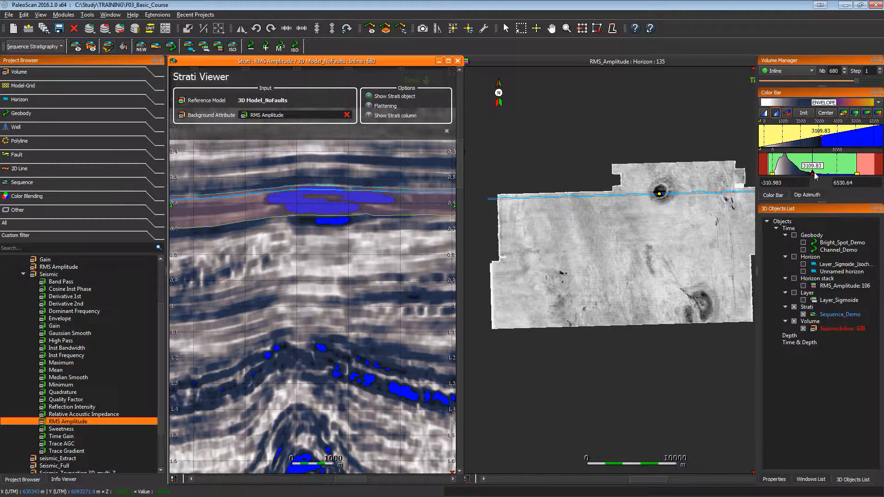
mouse_move(813, 178)
left_mouse_down()
mouse_move(802, 177)
mouse_move(827, 180)
mouse_move(813, 180)
left_mouse_up()
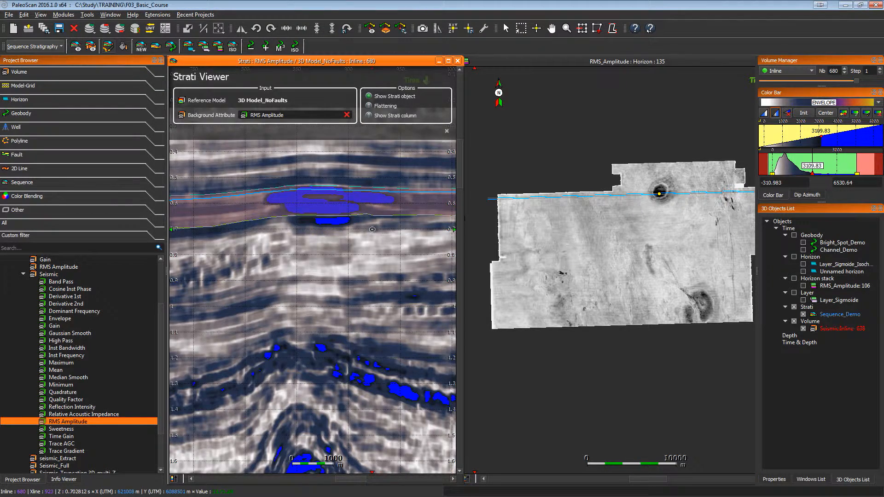
scroll(313, 271, "down", 1)
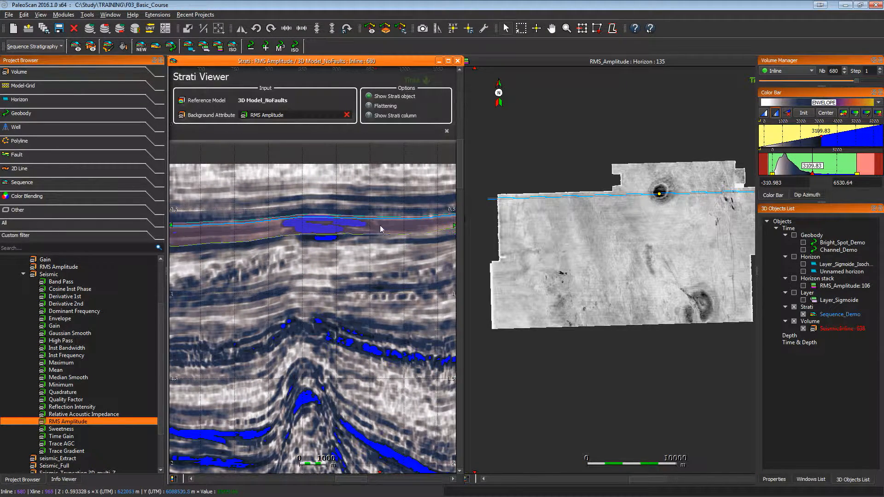
Build a geobody from the Sequence_Demo interval with Save and Display, naming it Geobody_Aut_Extraction.
left_click(381, 229)
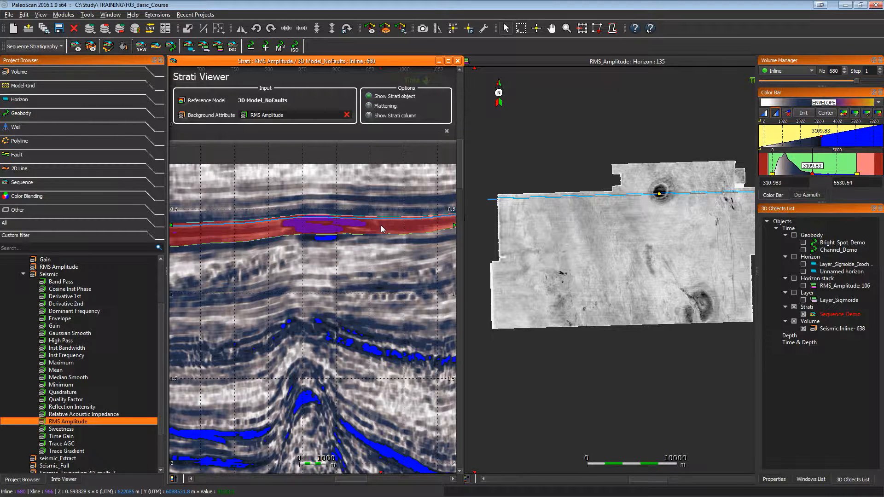
left_click(170, 46)
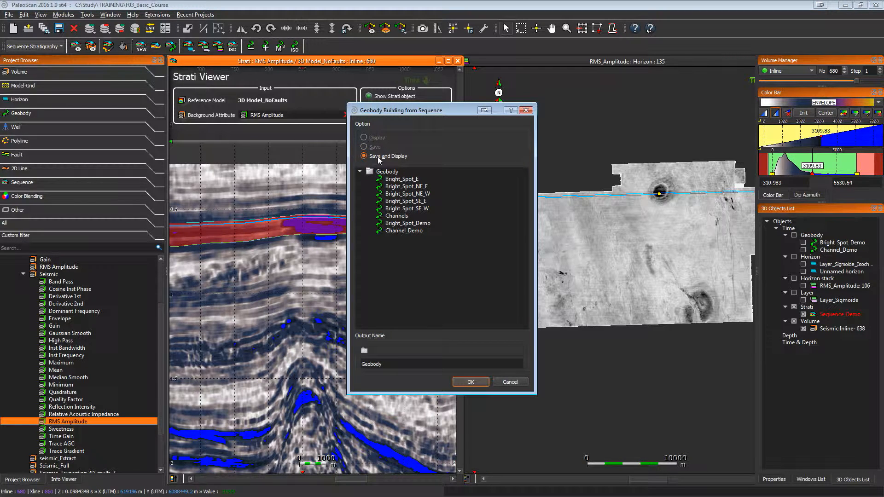
left_click(461, 365)
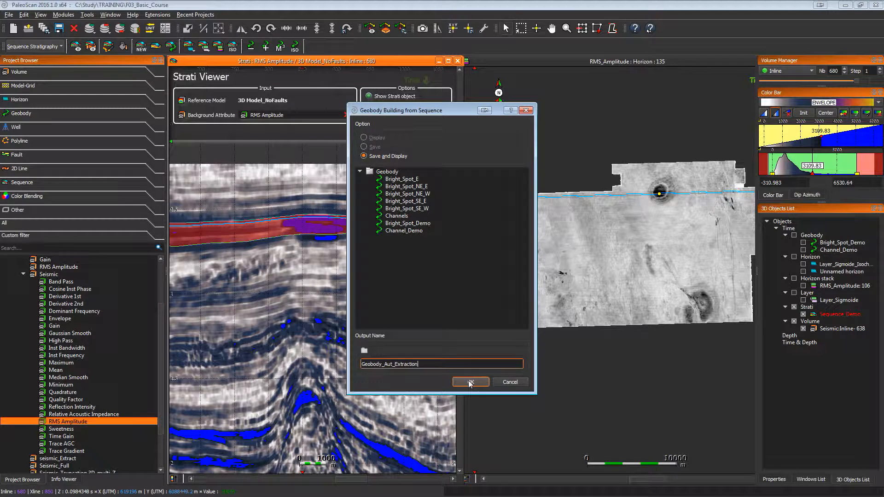
left_click(470, 383)
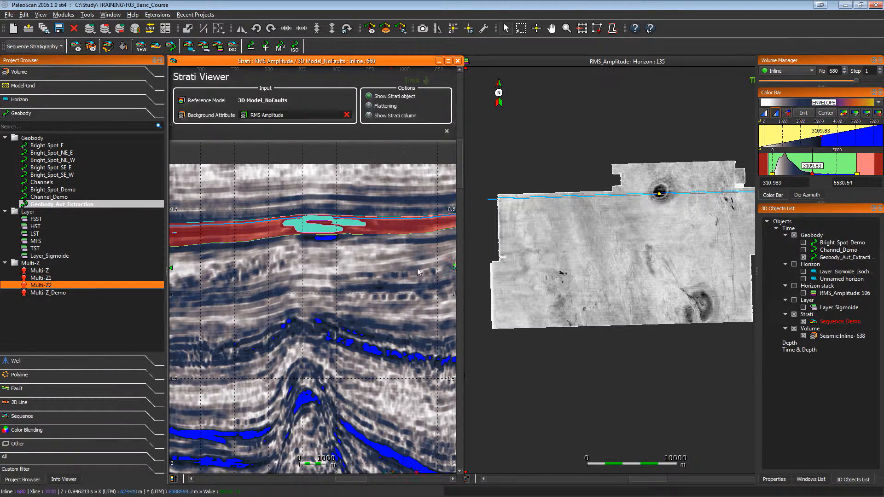
Hide Sequence_Demo and browse the inlines up to 693 to check the extracted geobody against the bright spot.
left_click(804, 322)
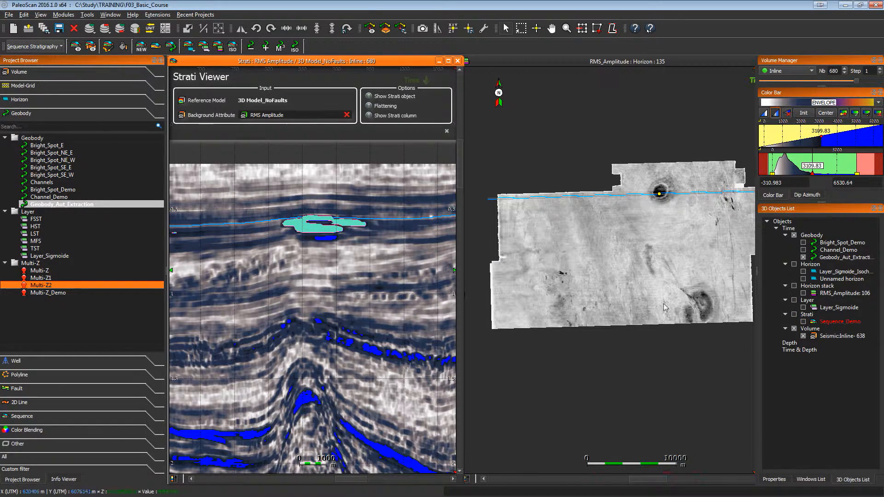
middle_click_drag(329, 247, 332, 277)
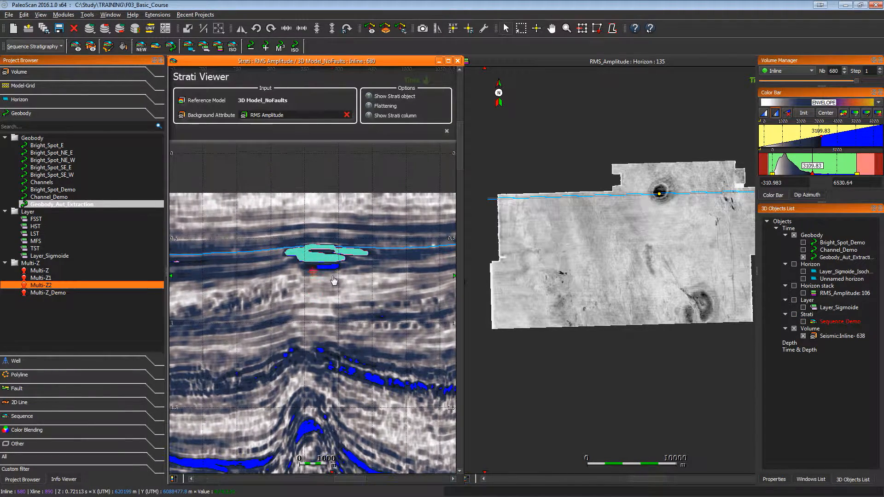
scroll(332, 276, "up", 5)
scroll(333, 280, "up", 8)
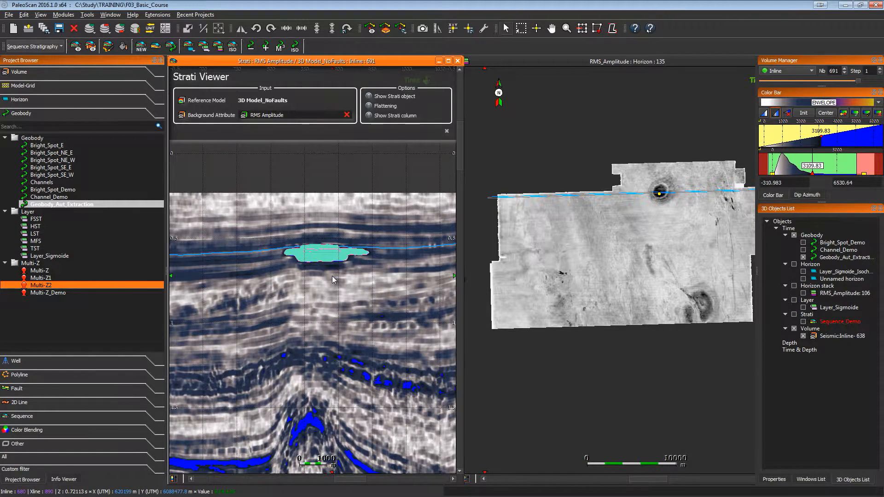
Restore the 3D Viewer and resize it to sit beside the Strati Viewer.
left_click(819, 480)
left_click(800, 229)
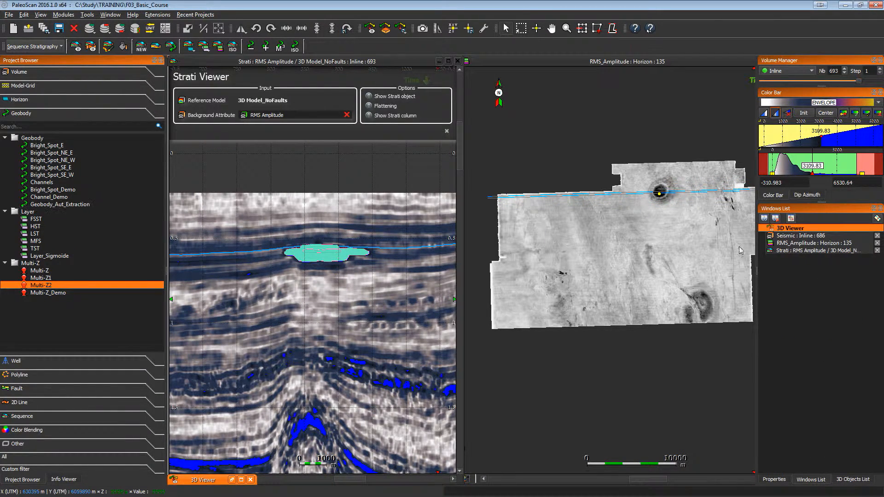
left_click(232, 480)
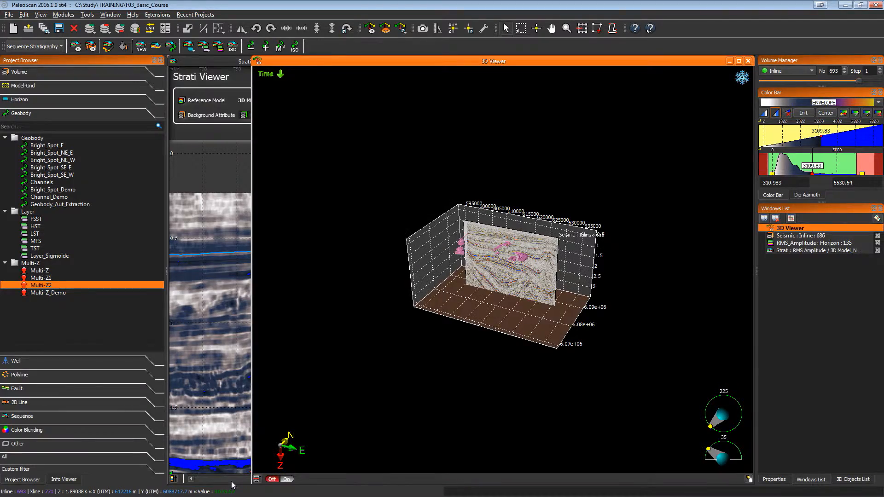
scroll(501, 310, "up", 8)
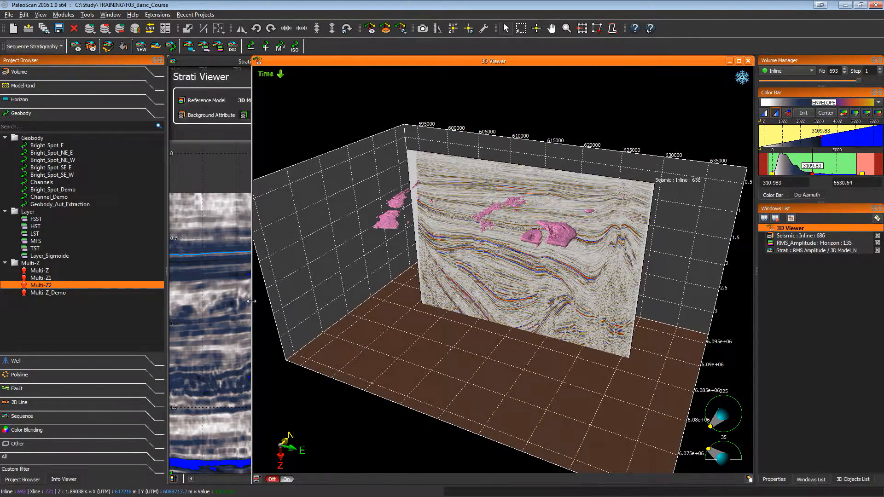
left_click_drag(251, 301, 462, 309)
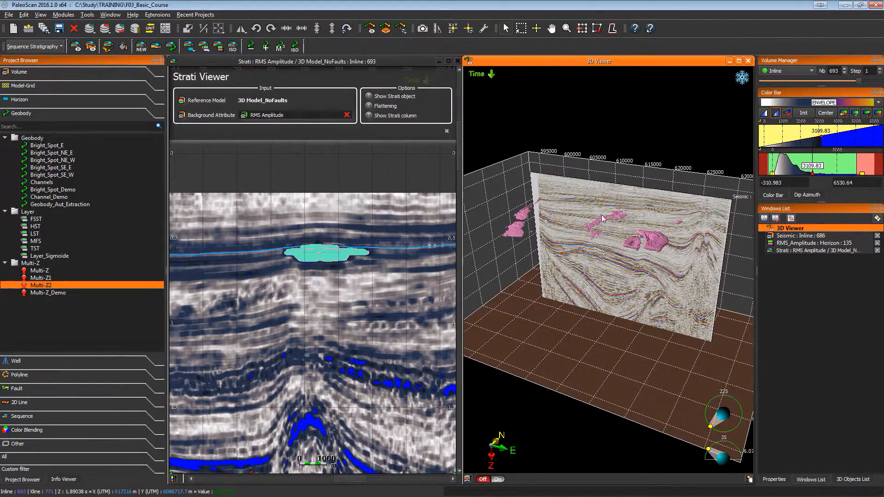
Move the 3D Viewer's seismic slice to inline 770 and inspect the extracted geobody from several angles.
left_click_drag(603, 219, 623, 275)
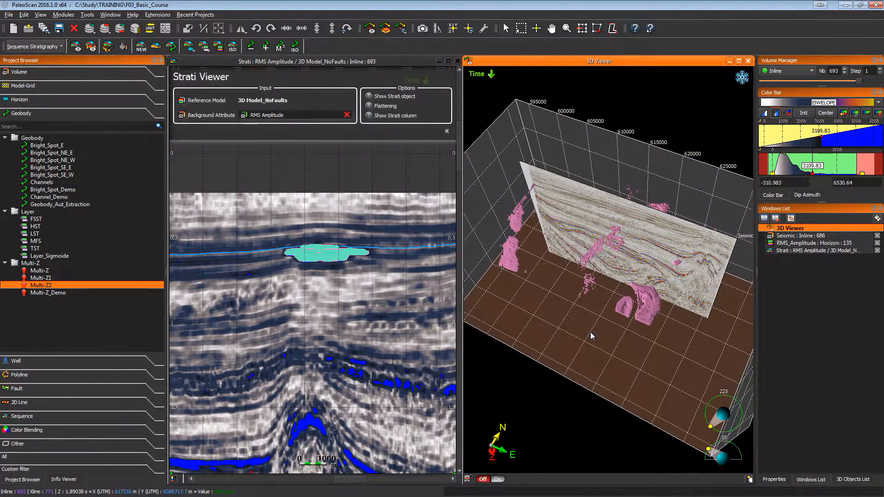
left_click(657, 238)
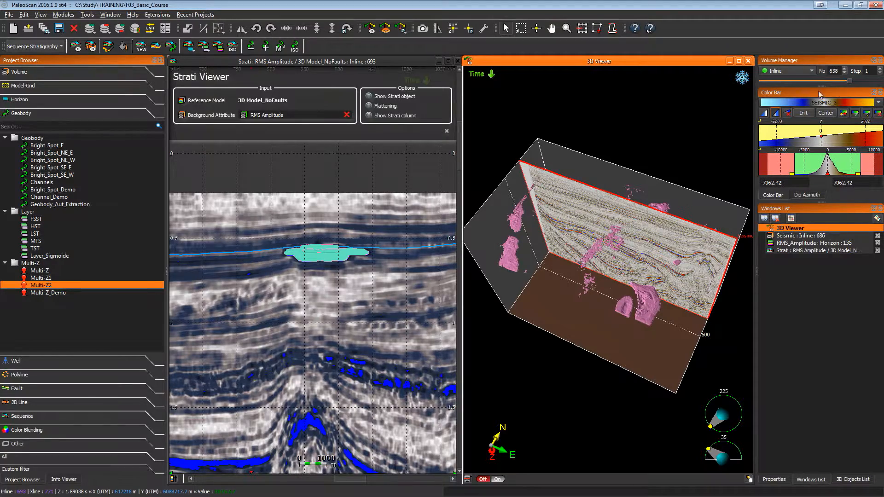
left_click_drag(854, 84, 871, 82)
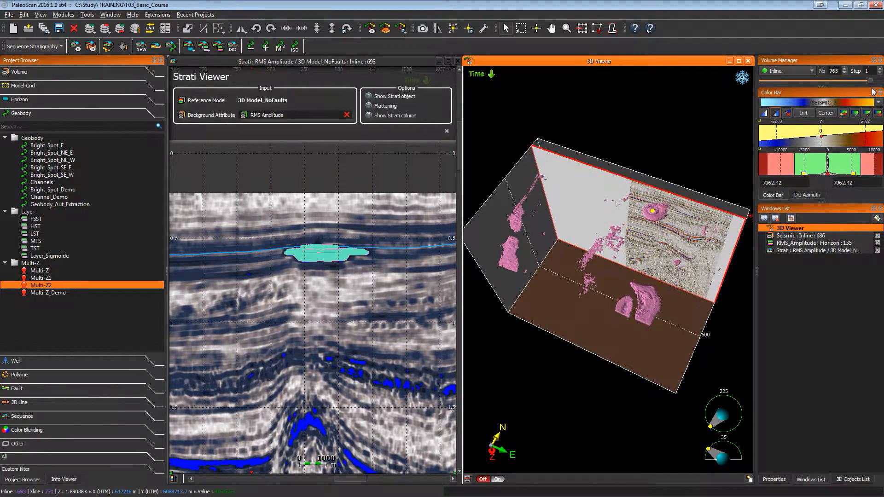
left_click_drag(646, 320, 702, 251)
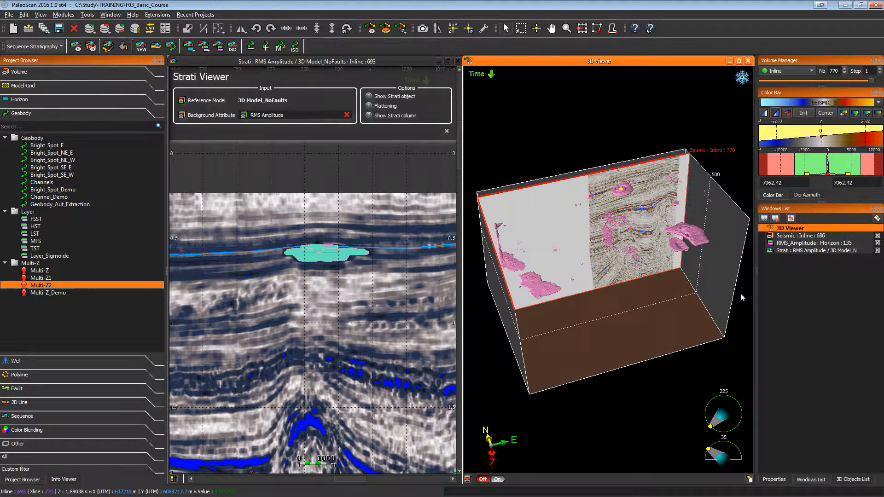
Split Geobody_Aut_Extraction into separate geobodies, raising the minimum filter size to drop the smallest pieces and keeping the maximum at full range.
left_click(696, 238)
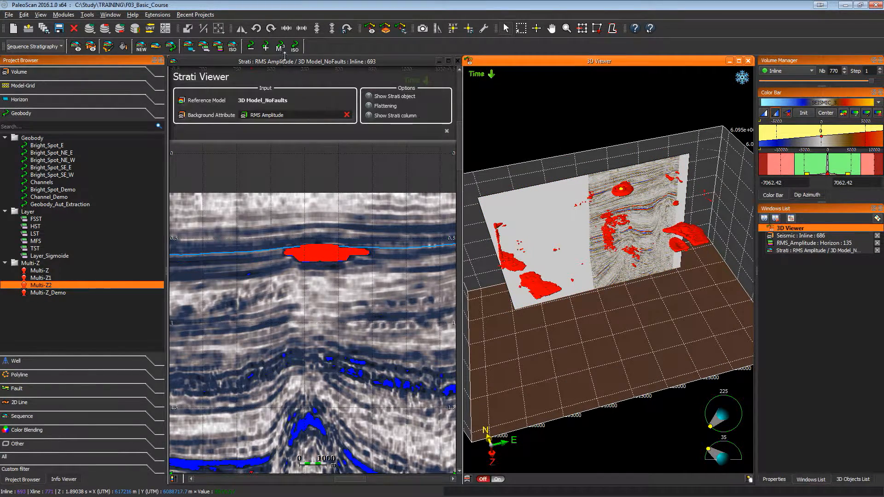
left_click(250, 47)
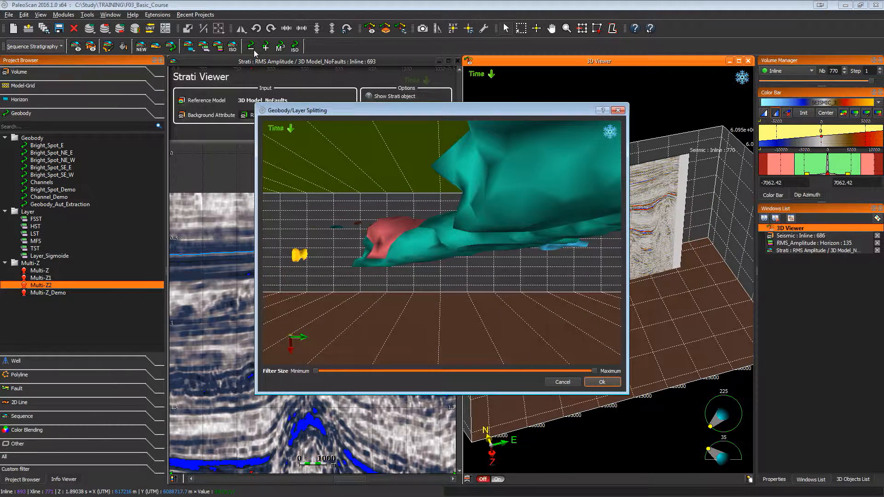
right_click_drag(471, 223, 442, 275)
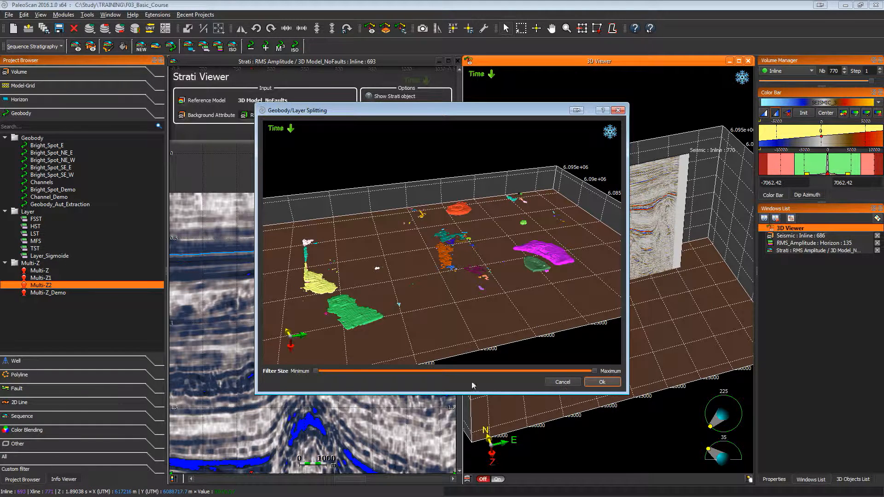
left_click_drag(316, 371, 397, 371)
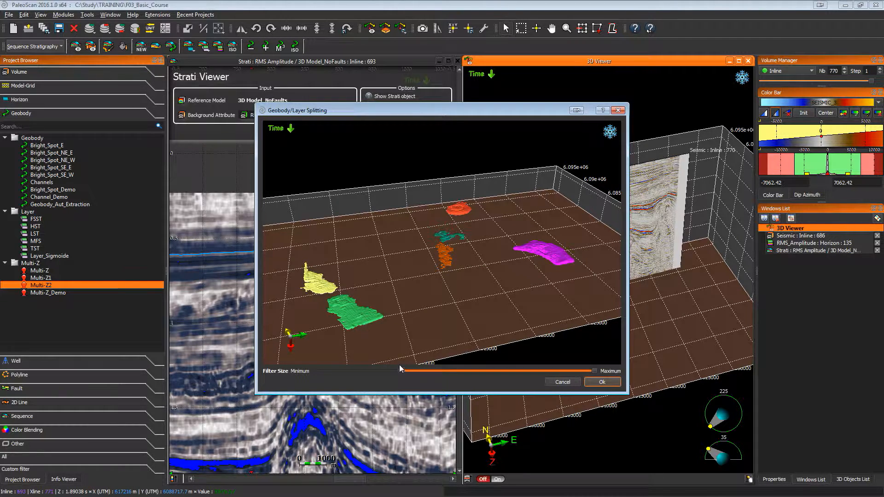
left_click_drag(596, 374, 468, 375)
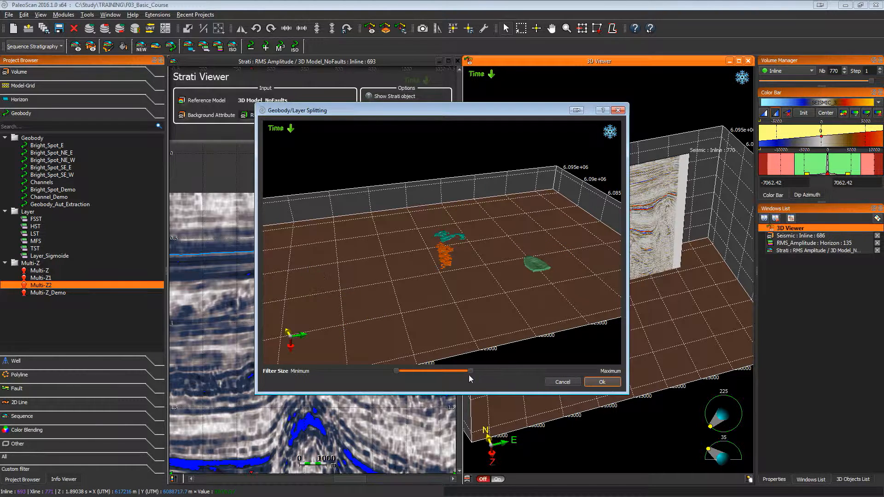
left_click_drag(414, 374, 602, 375)
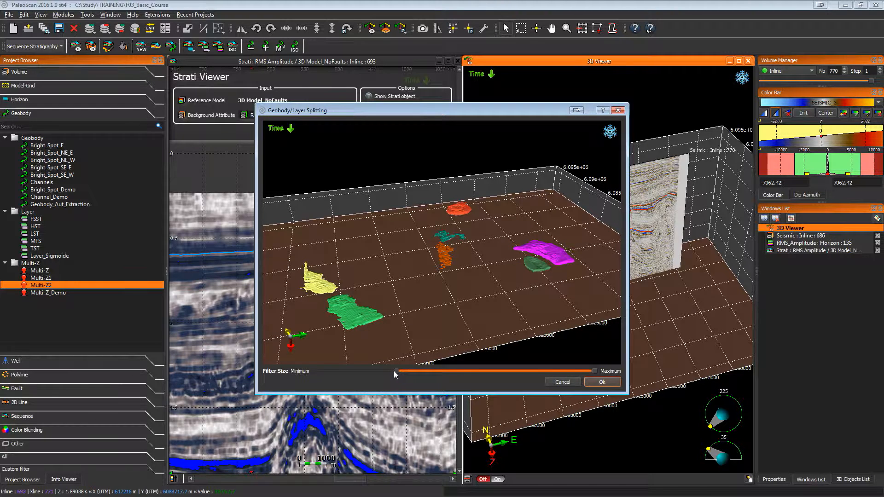
left_click_drag(395, 373, 396, 373)
left_click(594, 382)
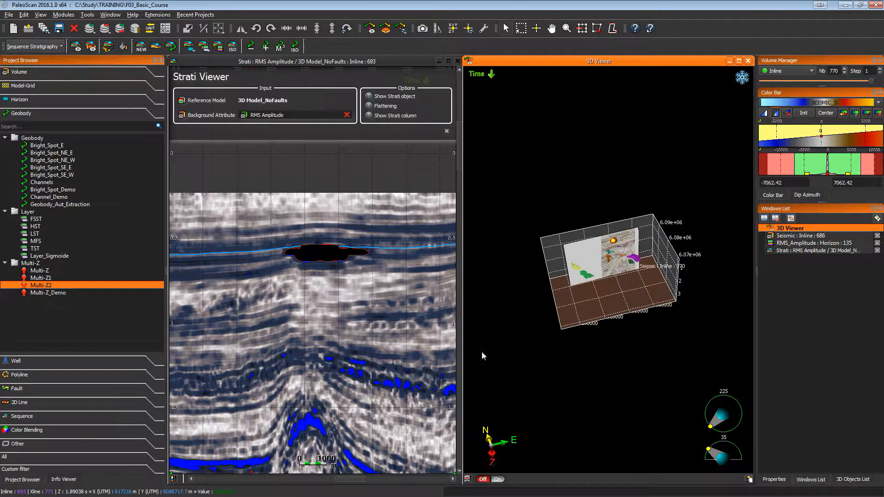
Widen the 3D Viewer over the Strati Viewer and frame the split geobodies in it.
left_click_drag(463, 352, 177, 341)
right_click_drag(556, 340, 533, 215)
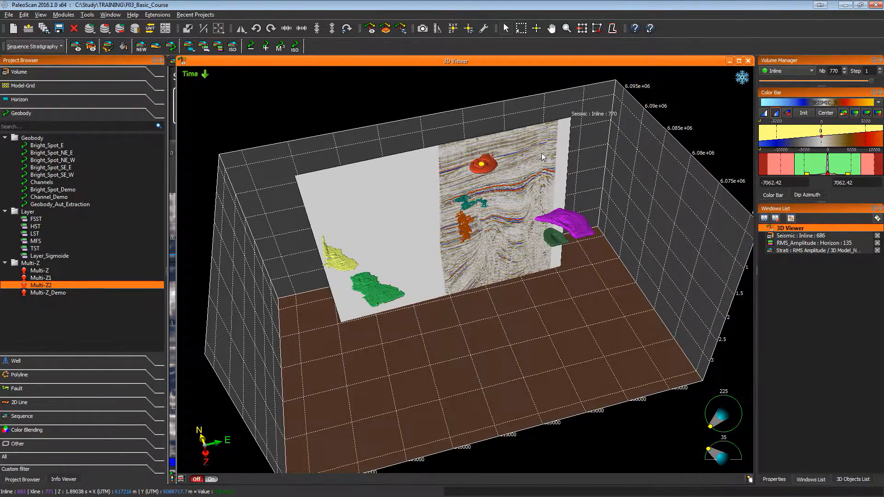
middle_click_drag(542, 155, 538, 199)
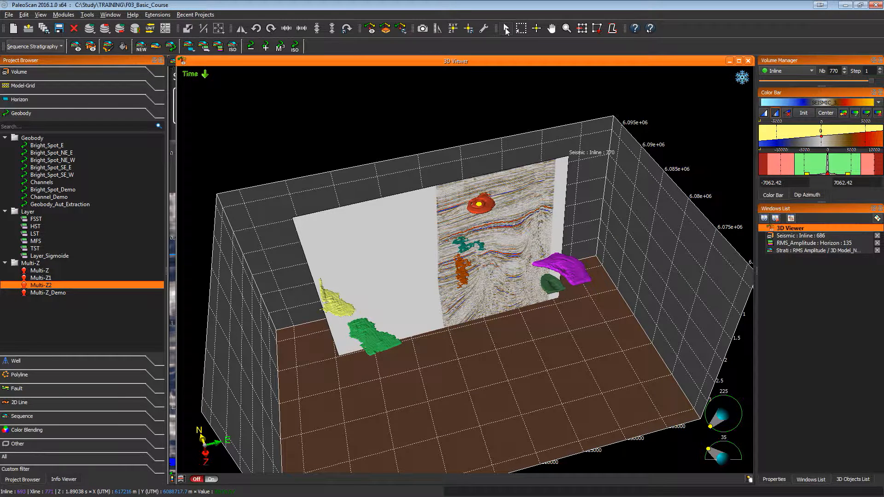
Save the orange-red geobody near the top of the seismic slice as Bright_Spot-1.
left_click(490, 211)
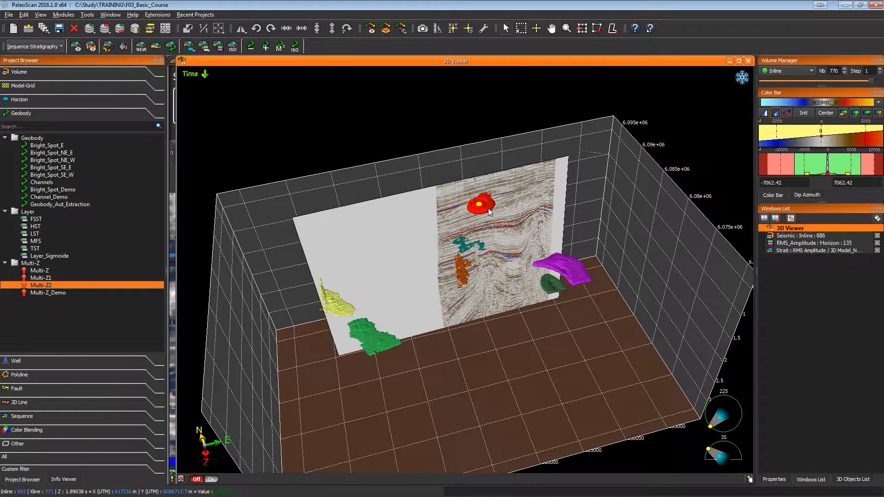
left_click(60, 29)
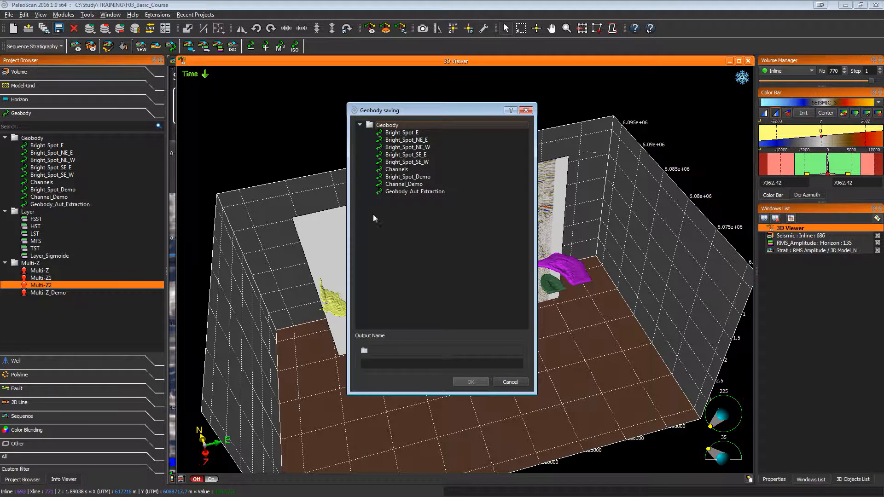
left_click(426, 363)
type("B")
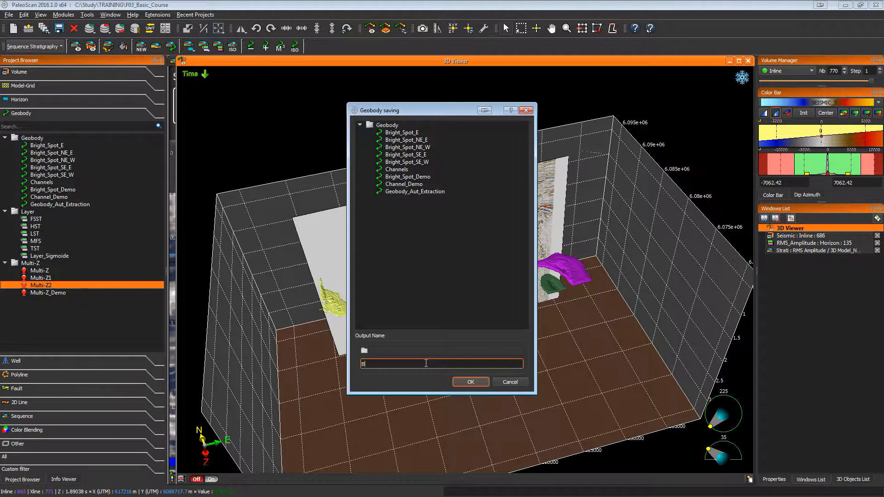
type("right_Spot-1")
key("Return")
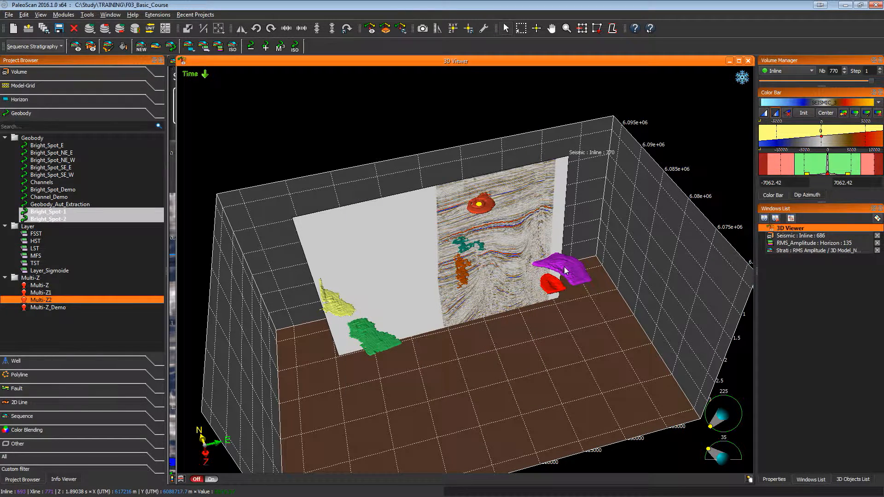
Save the purple geobody beside the eastern end of the seismic slice as Bright_Spot-3.
key("ctrl+s")
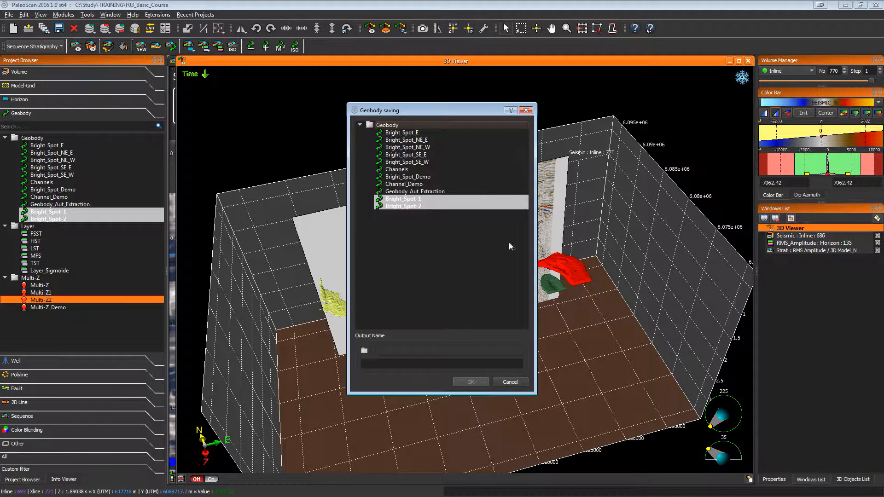
left_click(430, 206)
left_click(447, 366)
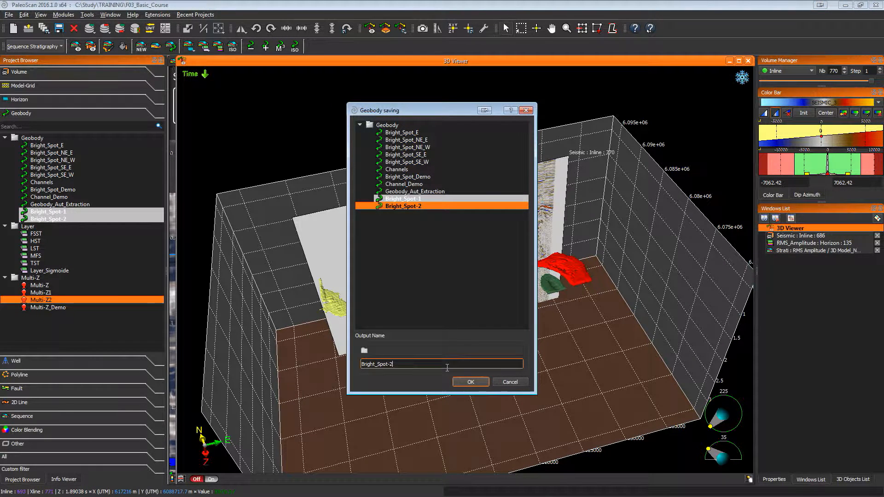
key("BackSpace")
left_click(470, 382)
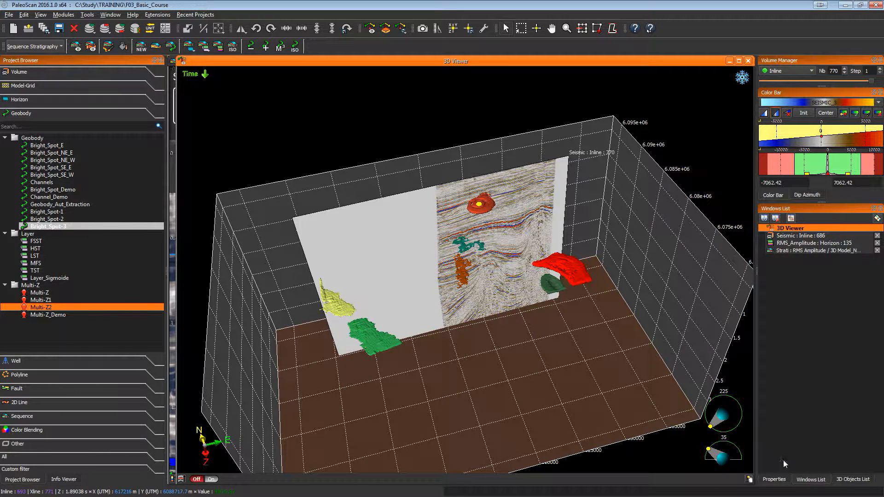
Hide the four remaining Geobody_Aut_Extraction pieces in the 3D Viewer, leaving the saved bright spots displayed.
left_click(845, 482)
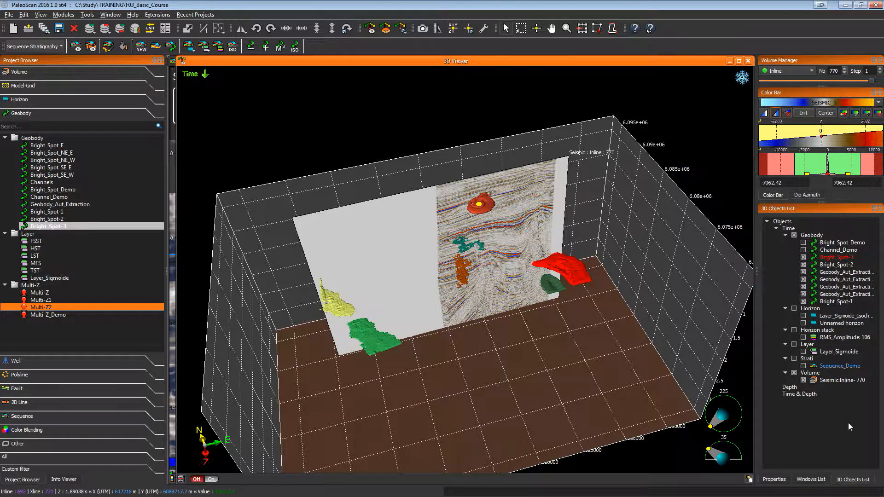
left_click(803, 295)
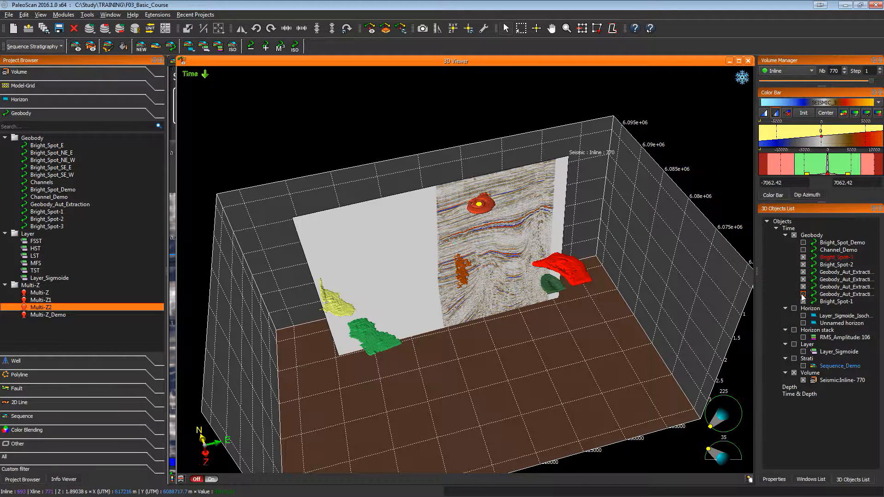
left_click(804, 287)
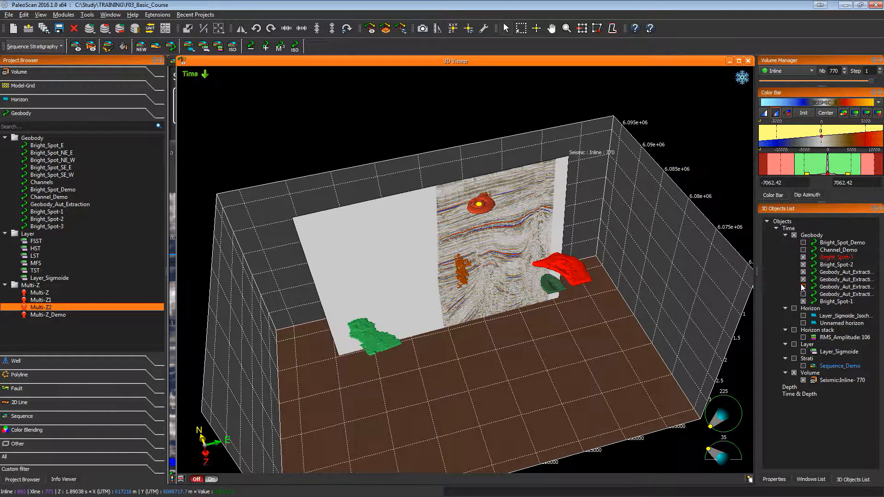
left_click(803, 280)
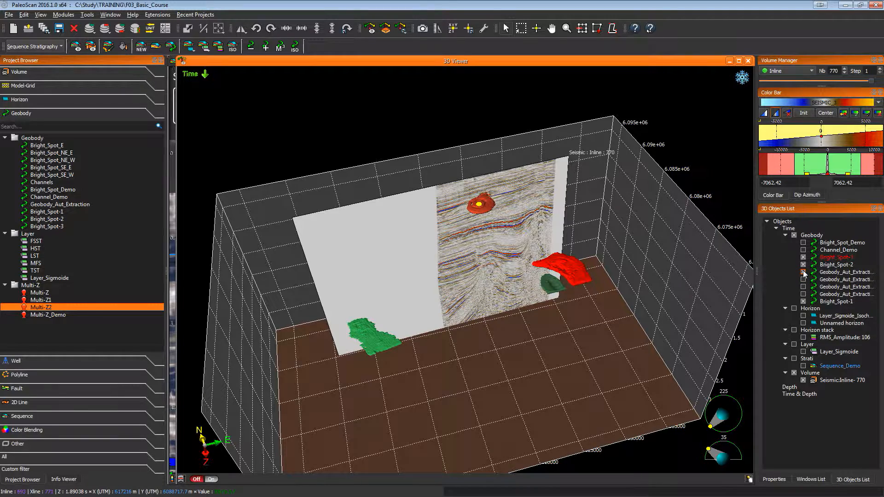
left_click(804, 273)
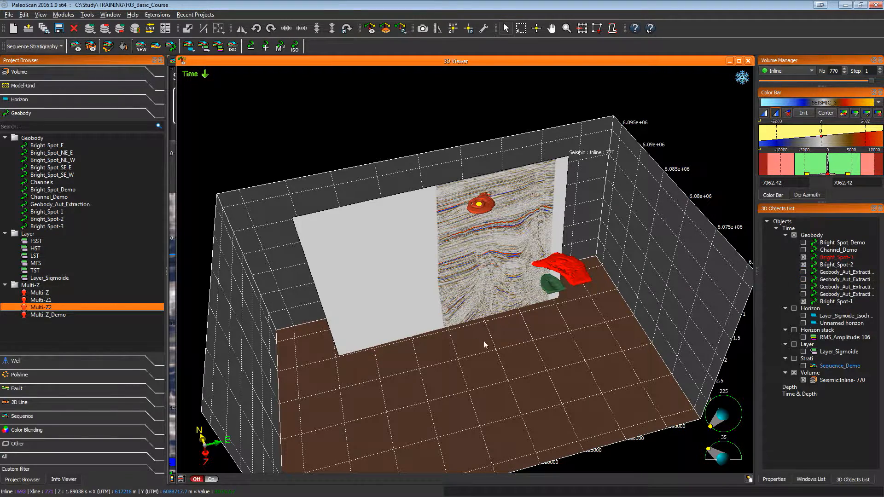
Review the saved geobodies Bright_Spot-1, Bright_Spot-2 and Bright_Spot-3 in the project and from another angle in 3D.
left_click_drag(484, 341, 457, 268)
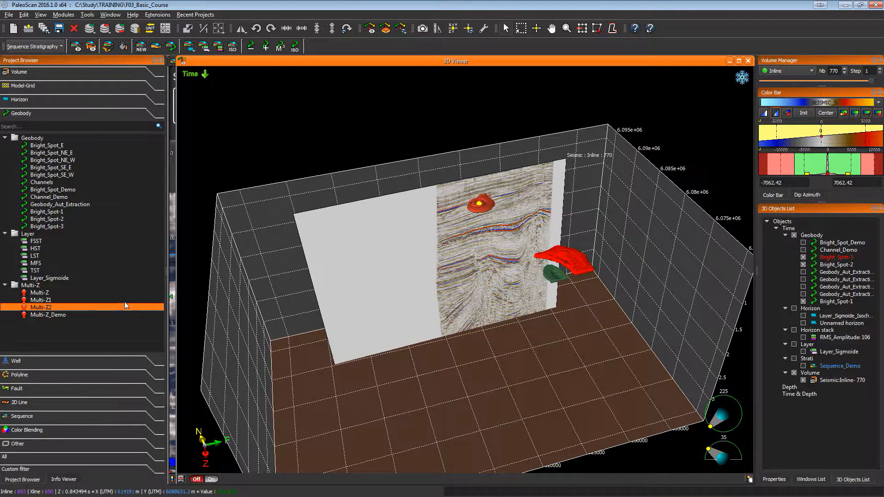
left_click(61, 213)
left_click(63, 220)
left_click(66, 226)
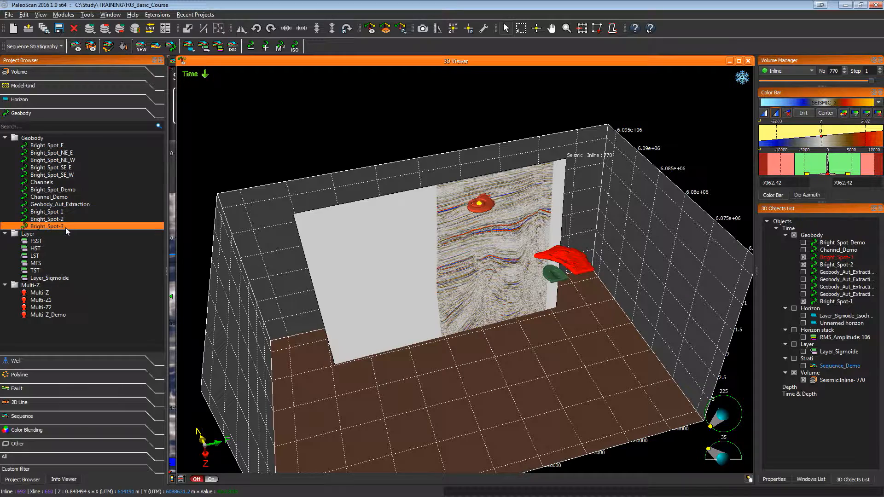
left_click_drag(492, 352, 290, 402)
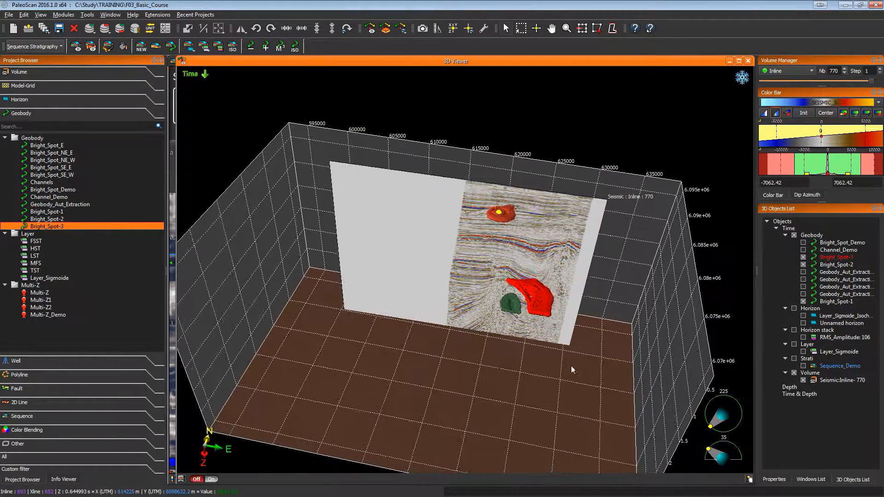
Display the Bright_Spot_Demo and Channel_Demo geobodies and the RMS_Amplitude horizon stack in the 3D Viewer.
left_click(804, 243)
left_click(804, 251)
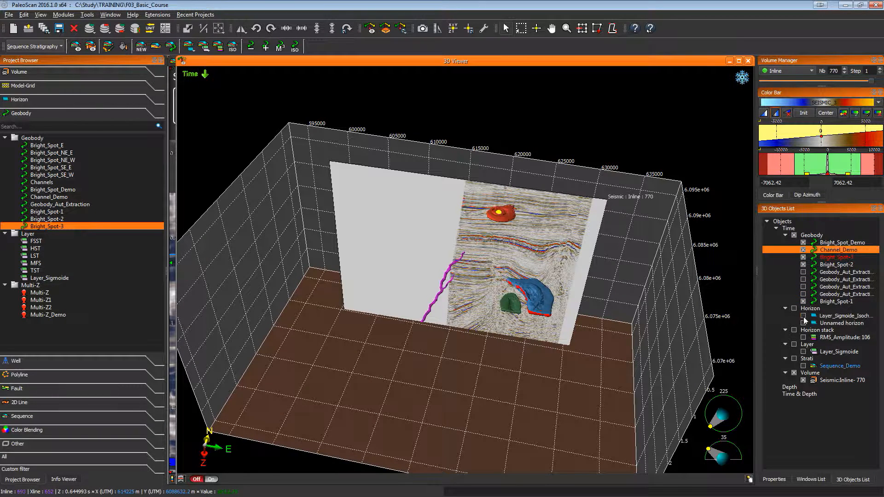
left_click(804, 337)
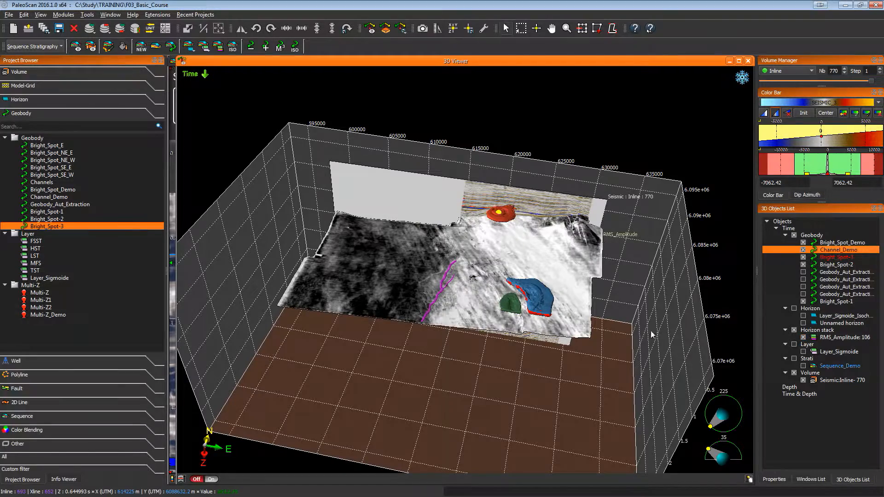
Move the 3D Viewer's seismic slice to inline 232 and examine the geobodies against it up close.
left_click_drag(610, 331, 571, 235)
left_click(580, 221)
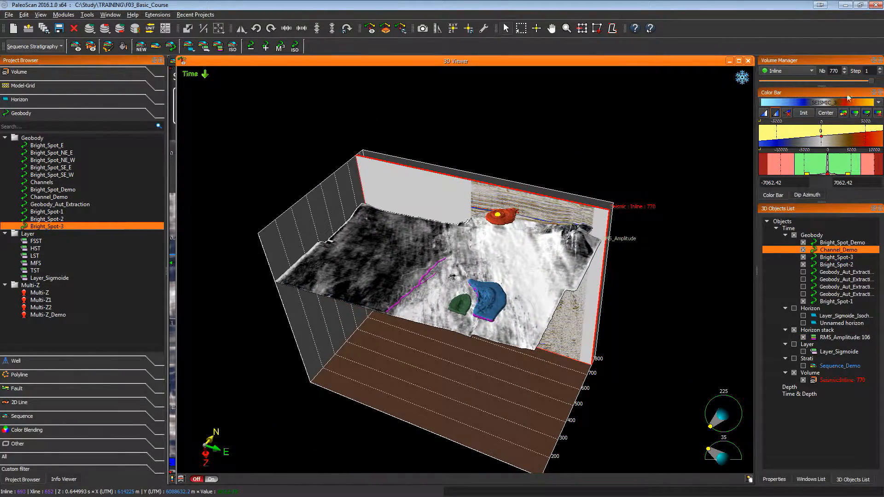
left_click_drag(872, 84, 782, 82)
scroll(678, 210, "up", 1)
scroll(677, 209, "up", 2)
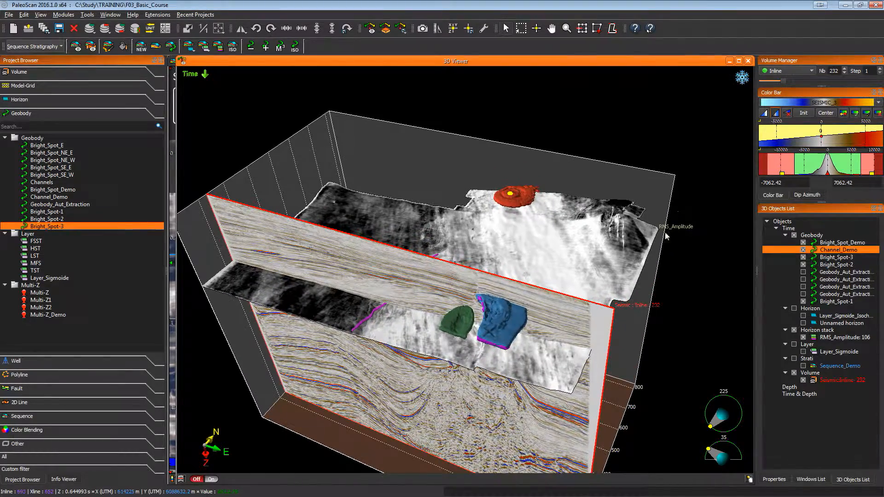
scroll(666, 235, "up", 2)
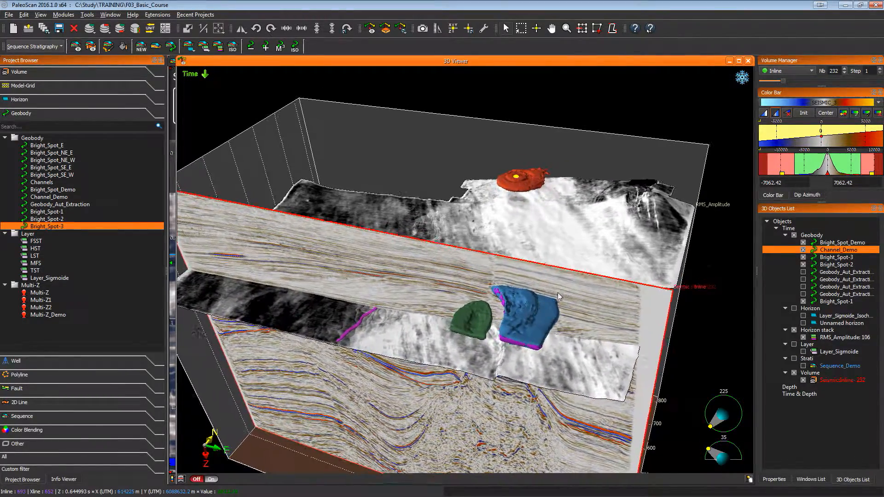